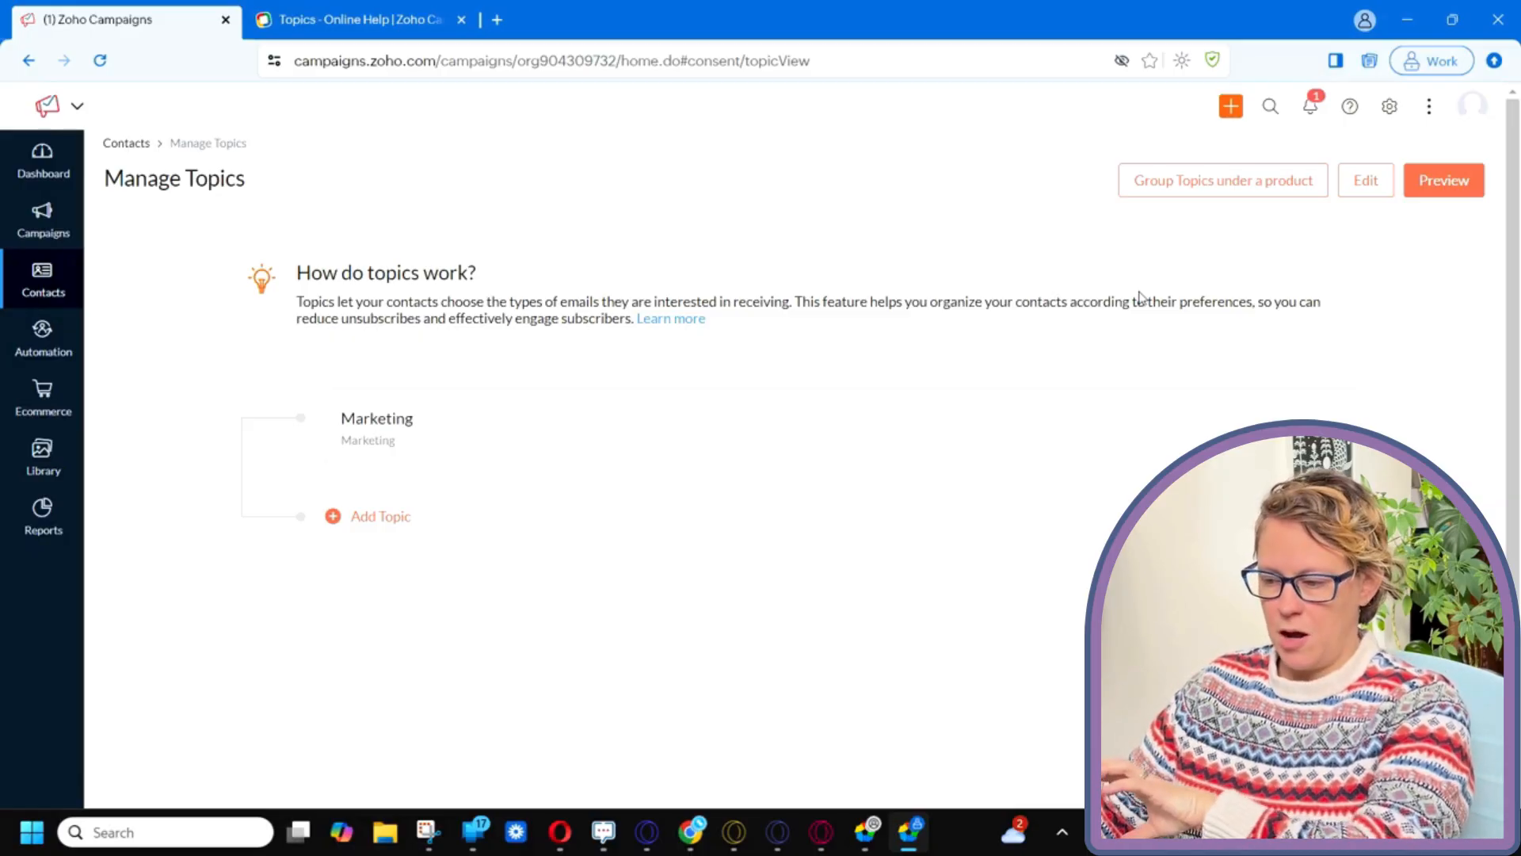
Group the existing topics under a new product named Tours, described as "Adventure Tours", and save it.
left_click(1246, 192)
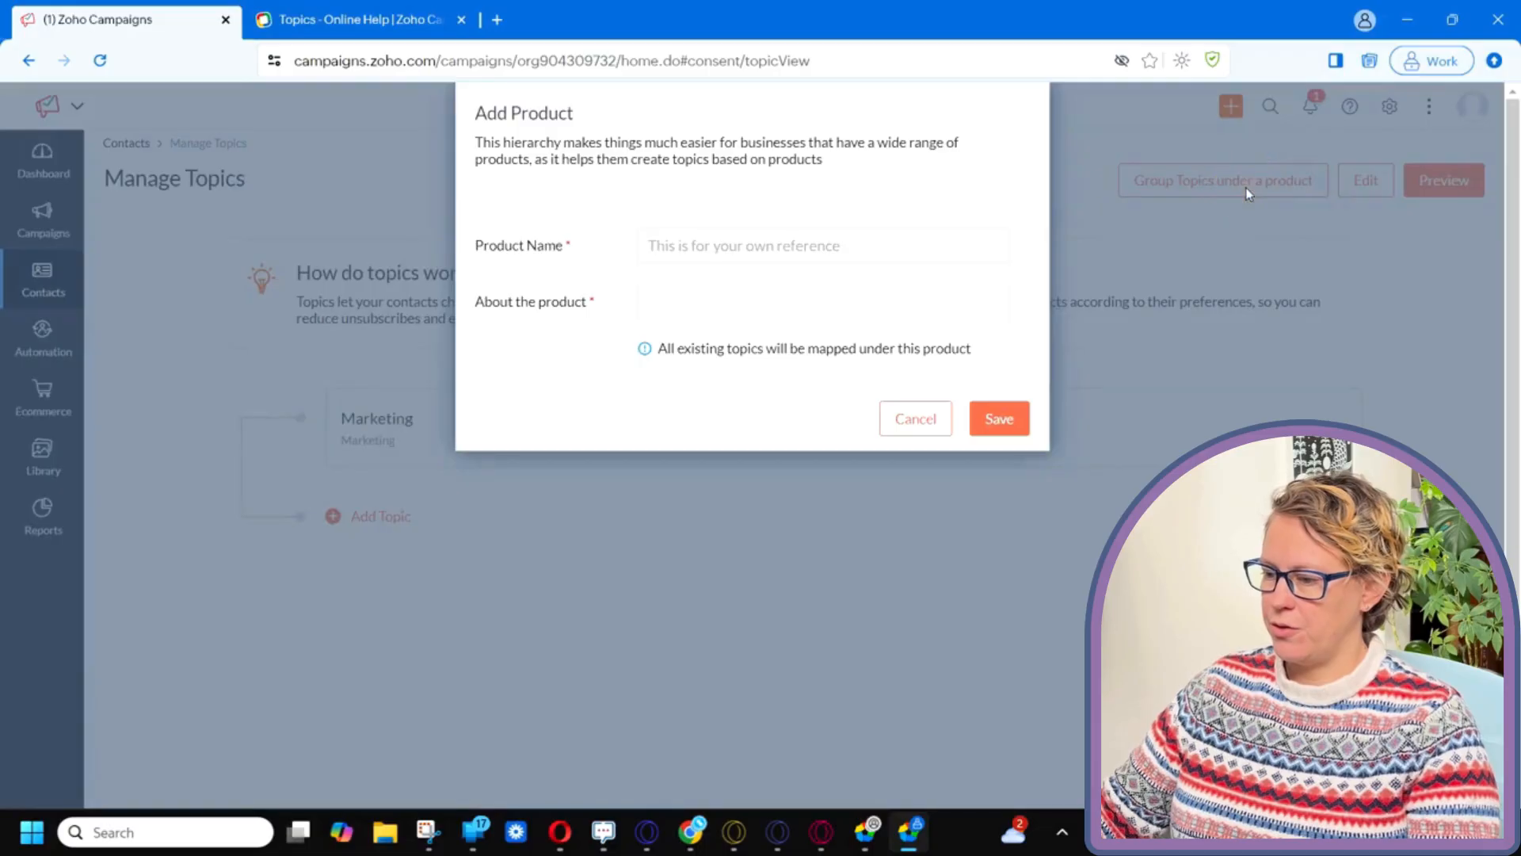
left_click(906, 239)
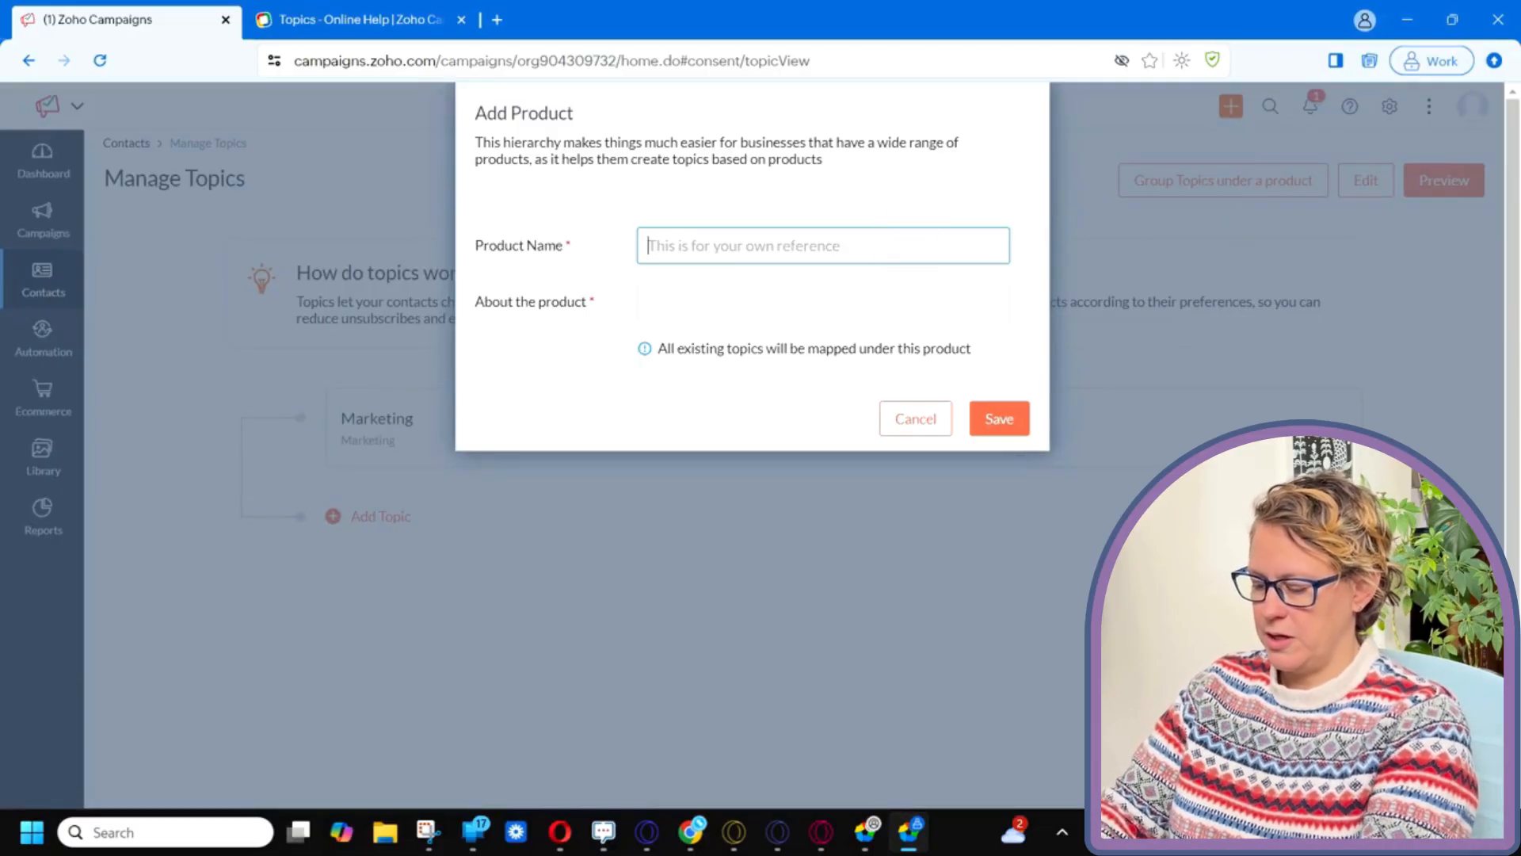
type("Tours")
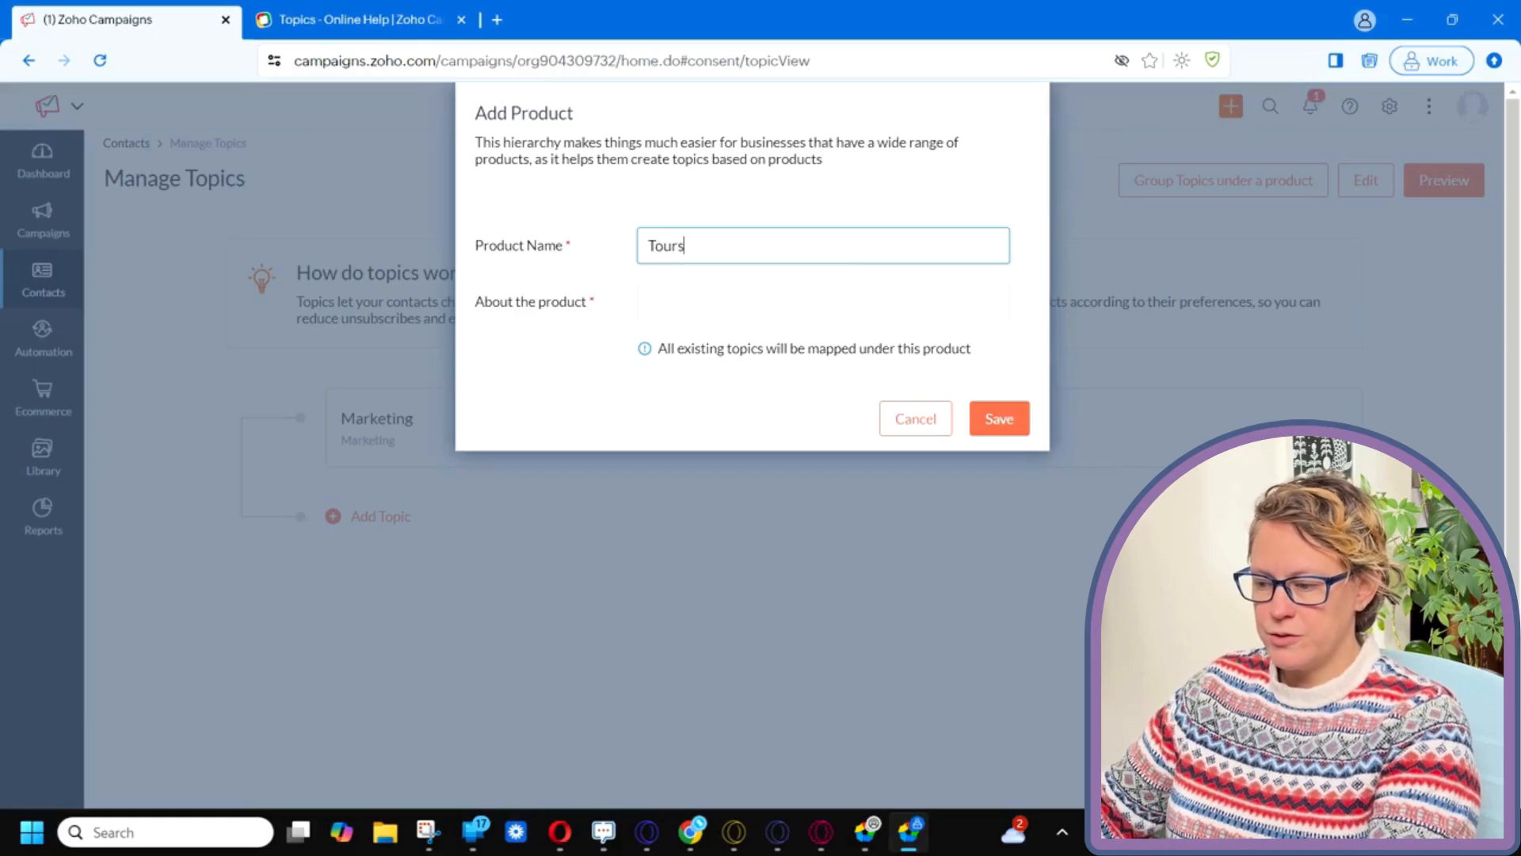
left_click(825, 312)
type("Adventure Tours")
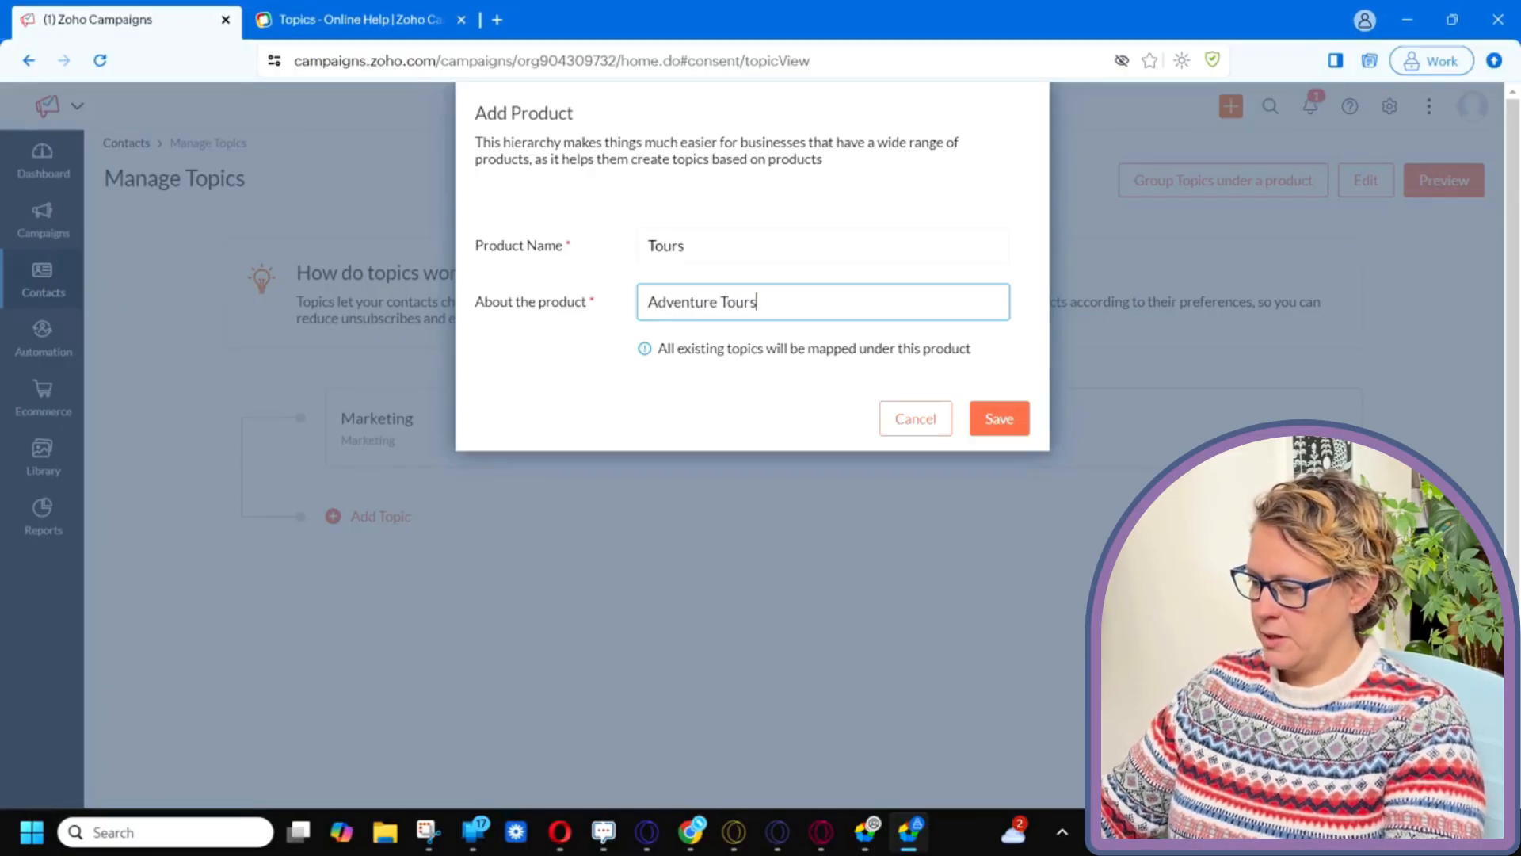
left_click(1001, 420)
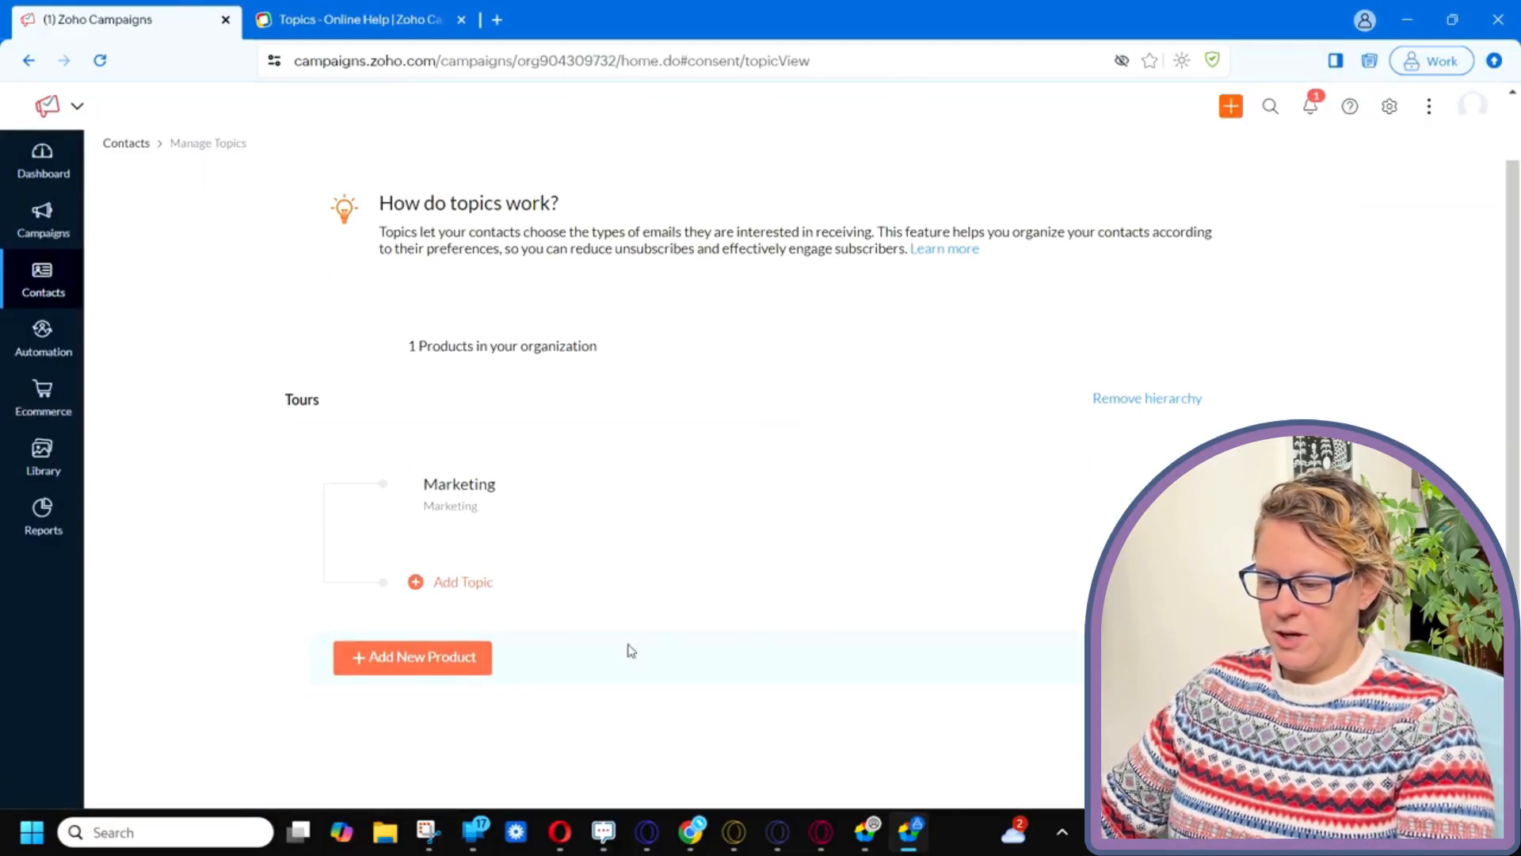
Add a second product named Adventure Kits, reuse its name as the product description, and save it.
left_click(458, 661)
left_click(825, 246)
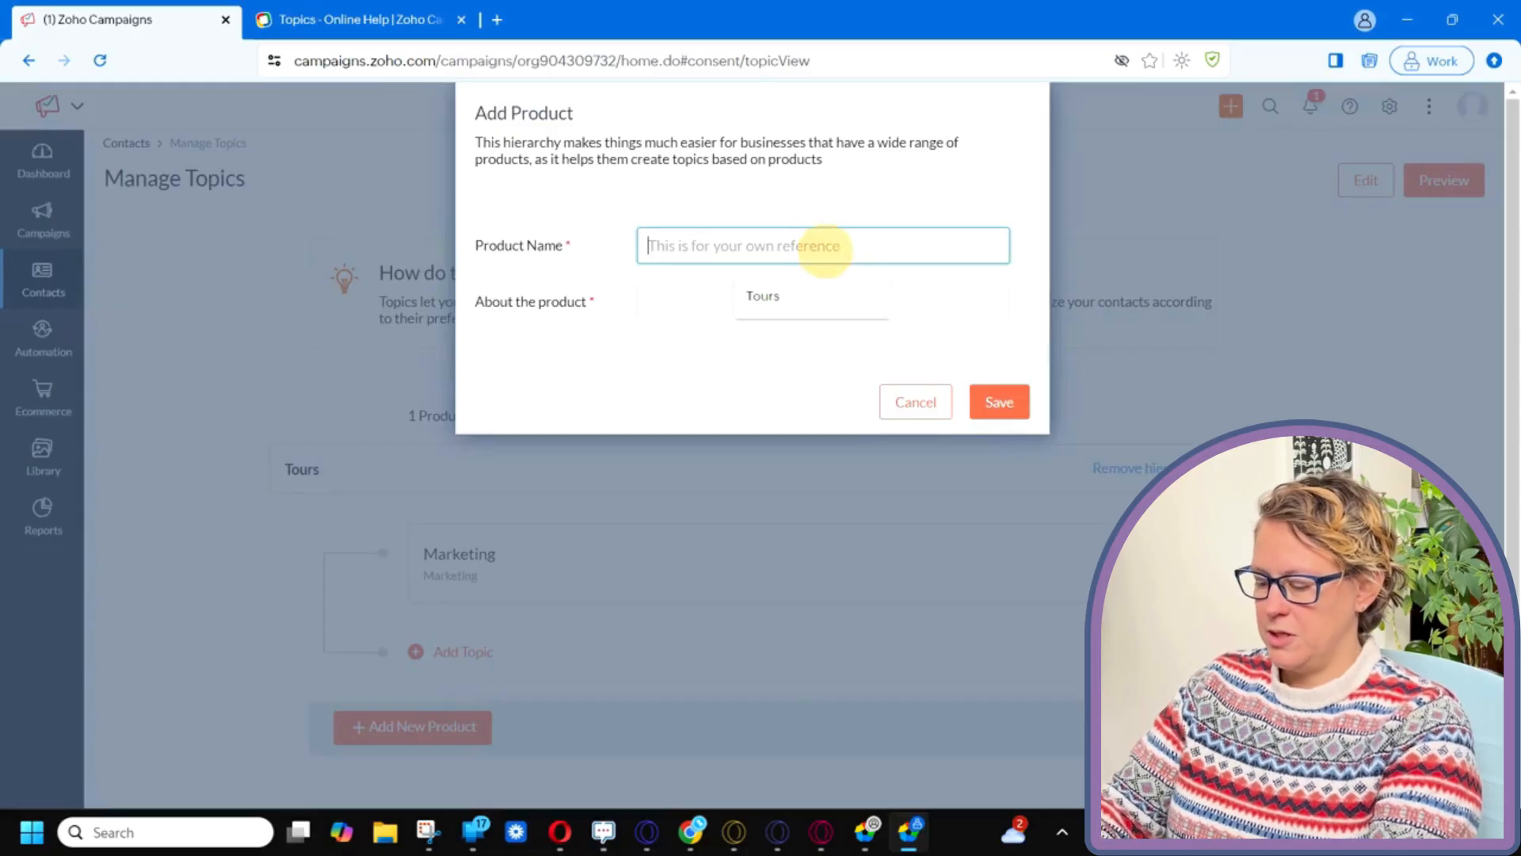
type("Adventure Kits")
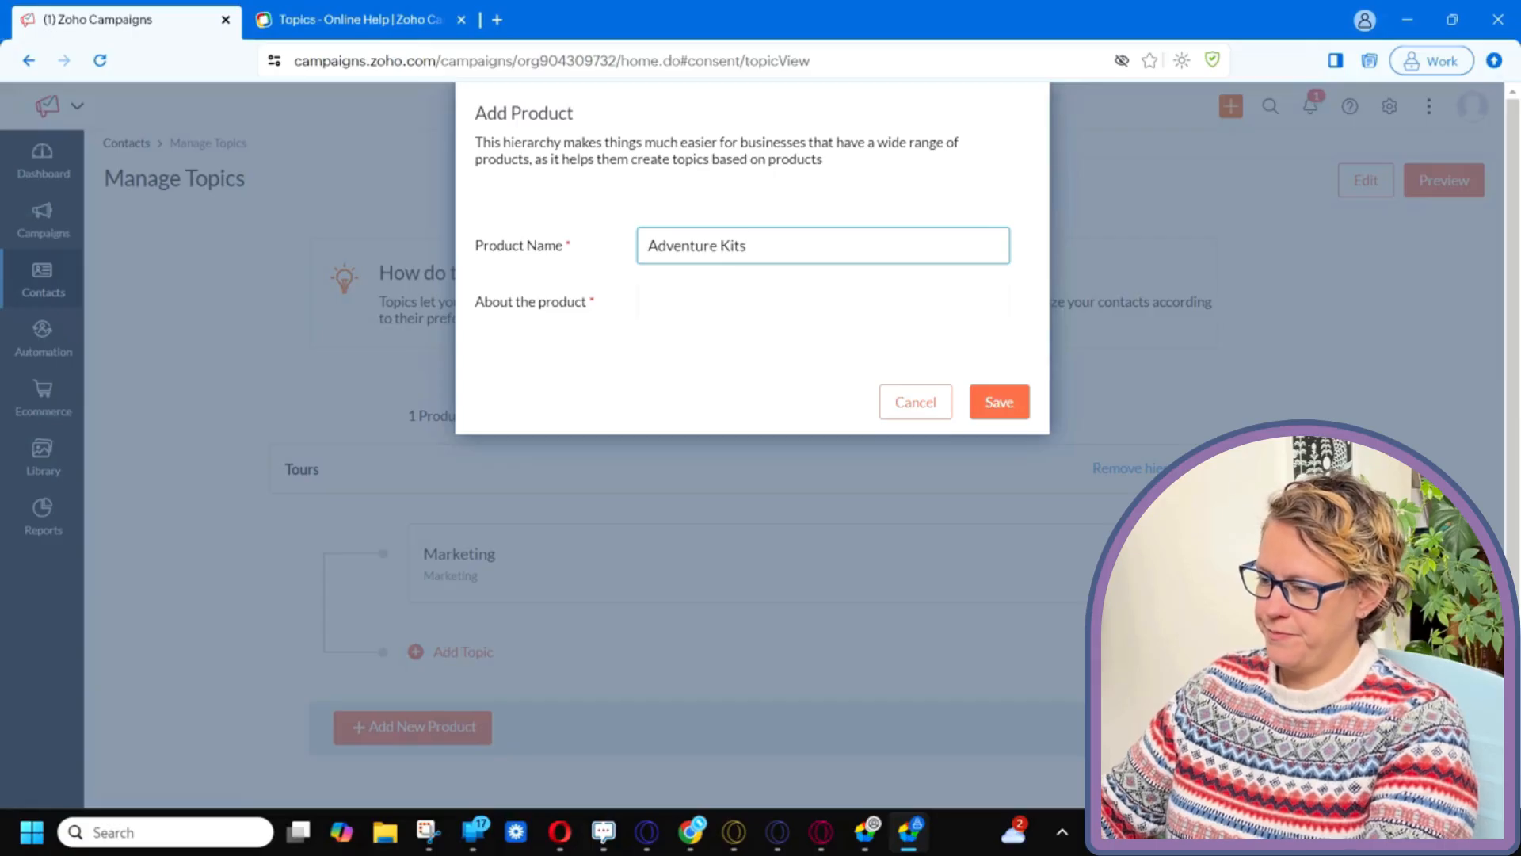
key("Tab")
left_click(827, 304)
left_click_drag(753, 248, 640, 252)
key("ctrl+c")
left_click(688, 308)
key("ctrl+v")
left_click(1019, 405)
Add a topic named Sales to the Tours product with the description "Specials for tours".
scroll(1021, 408, "down", 2)
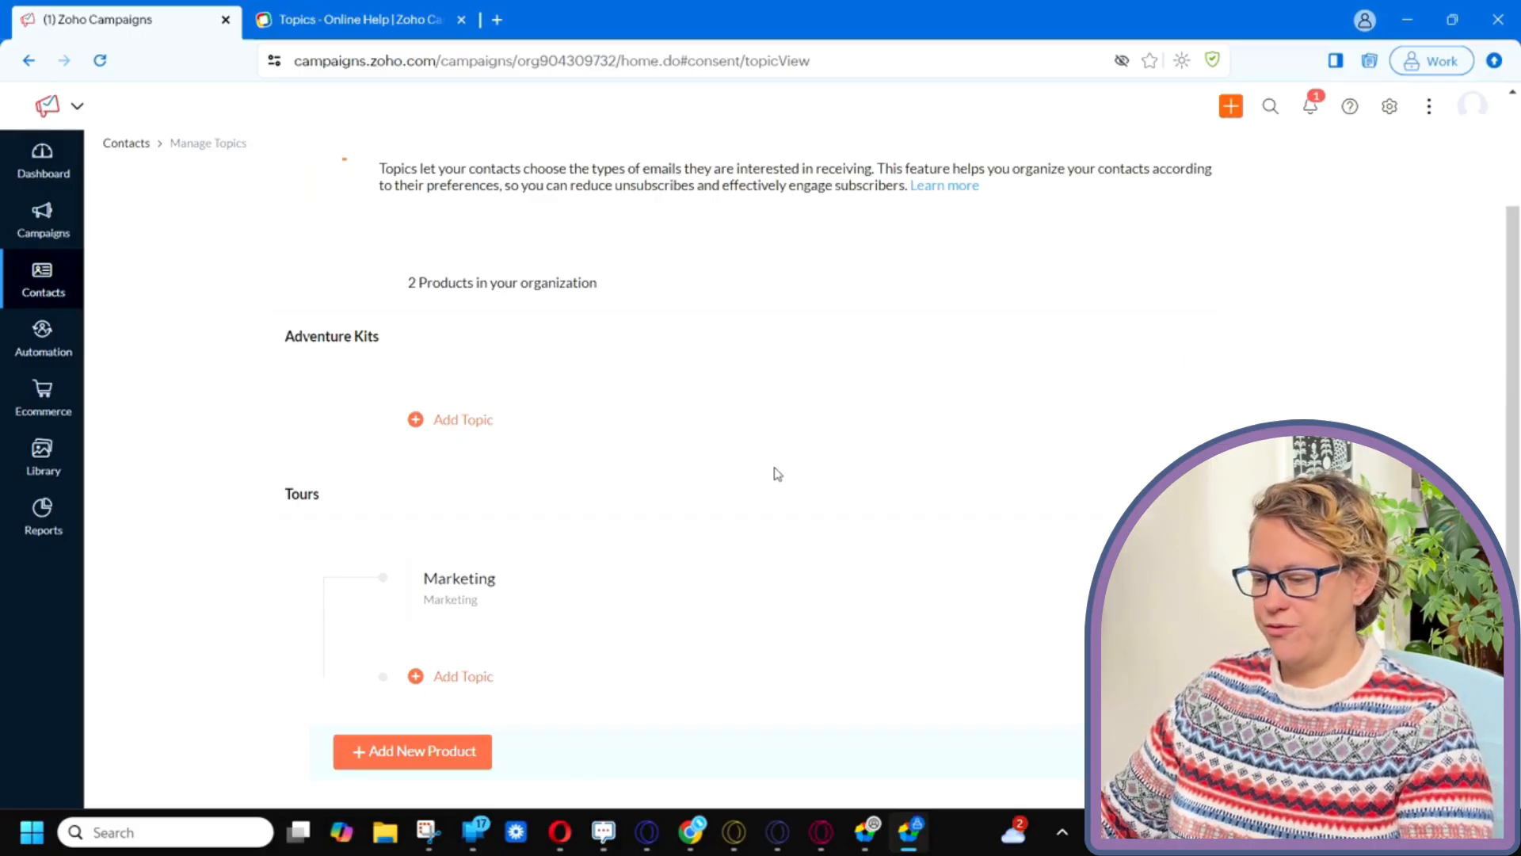
left_click(456, 686)
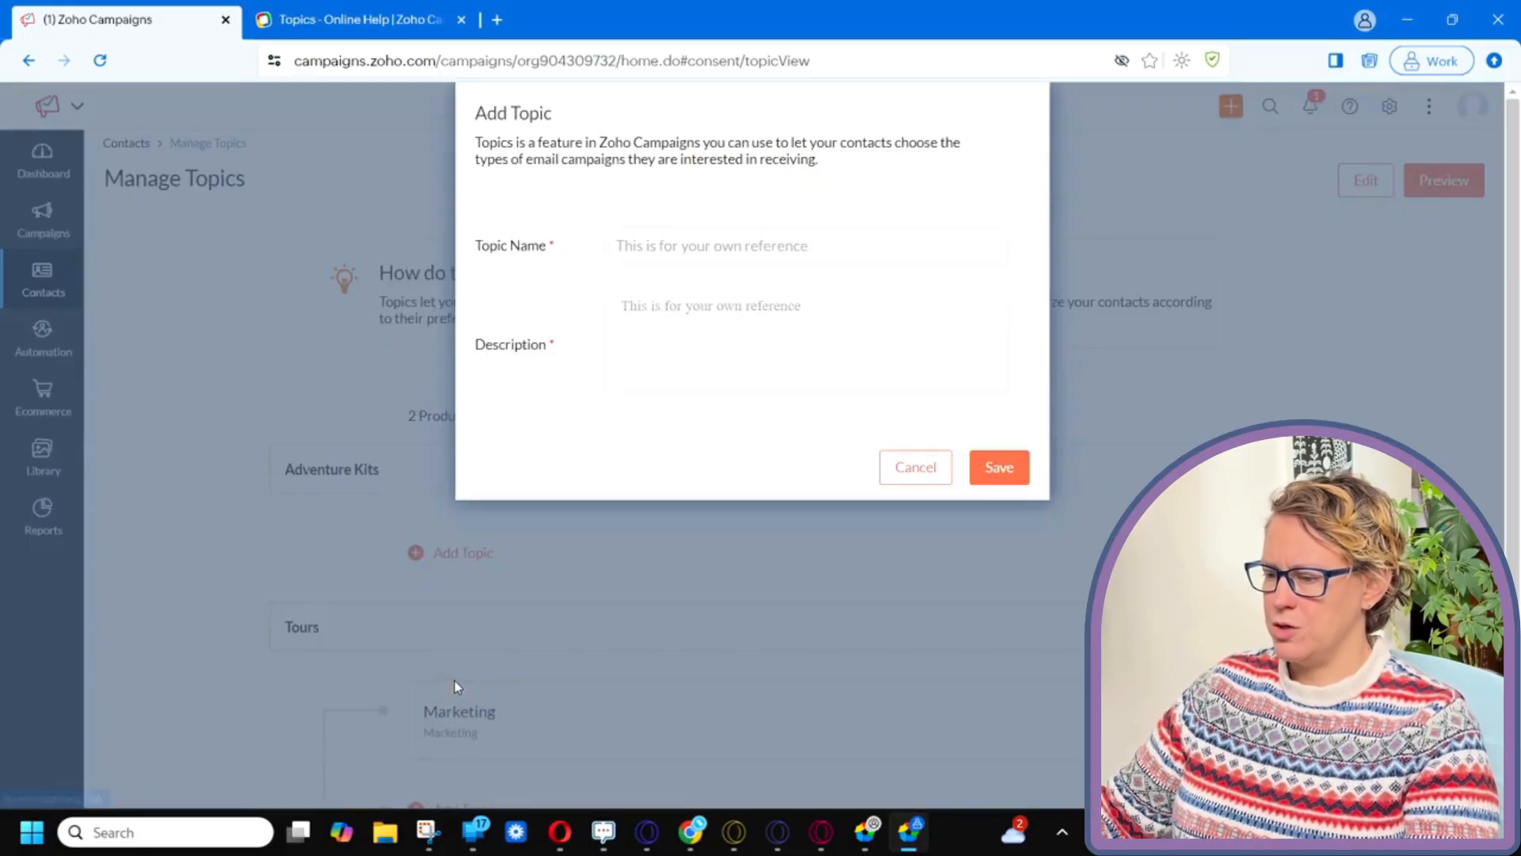
left_click(763, 244)
type("Sales")
left_click(769, 329)
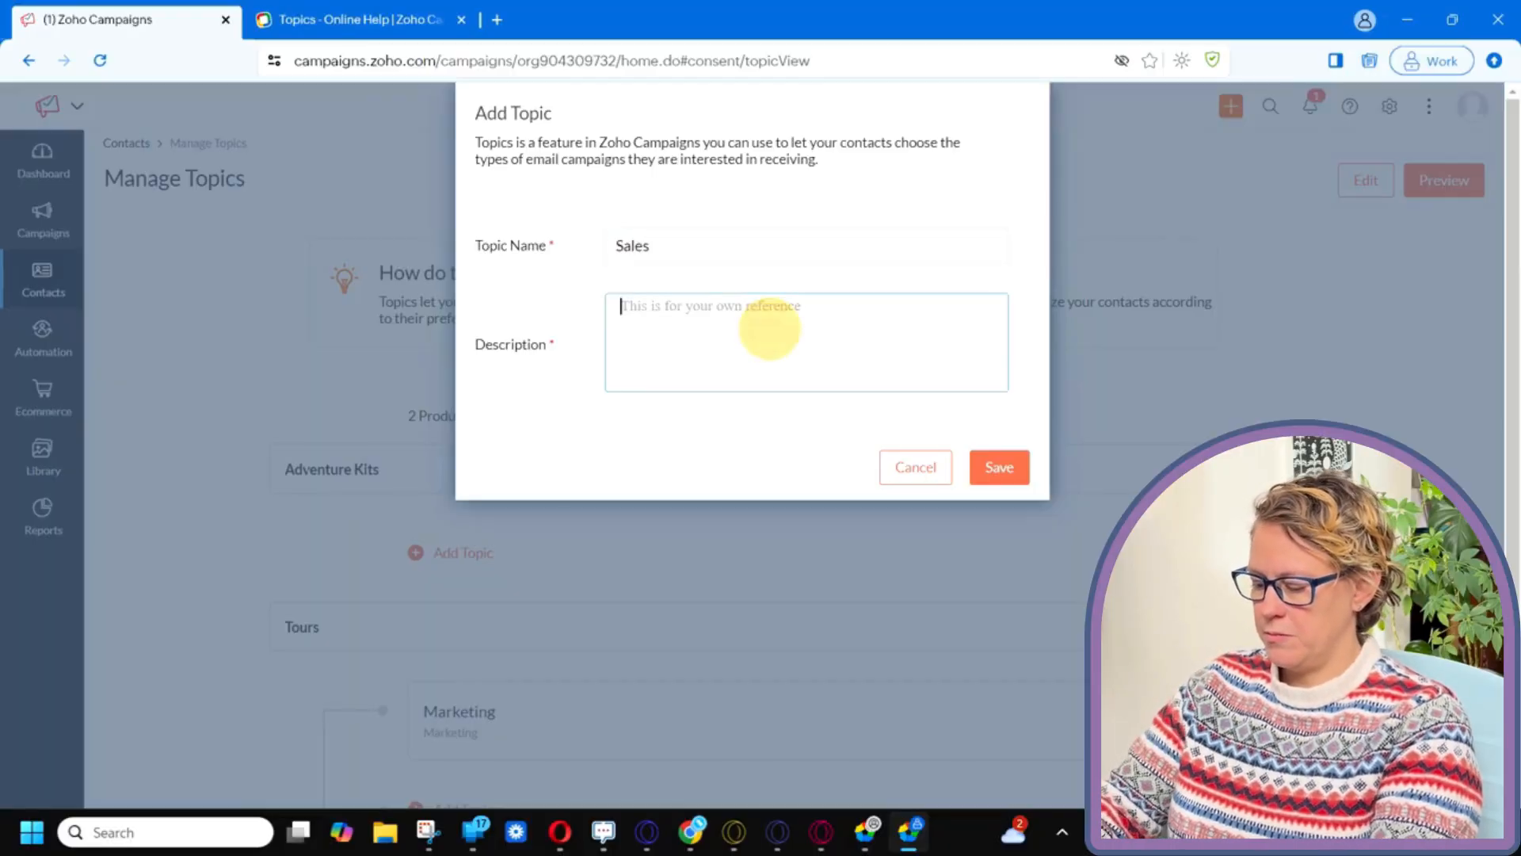
type("Specials for tours")
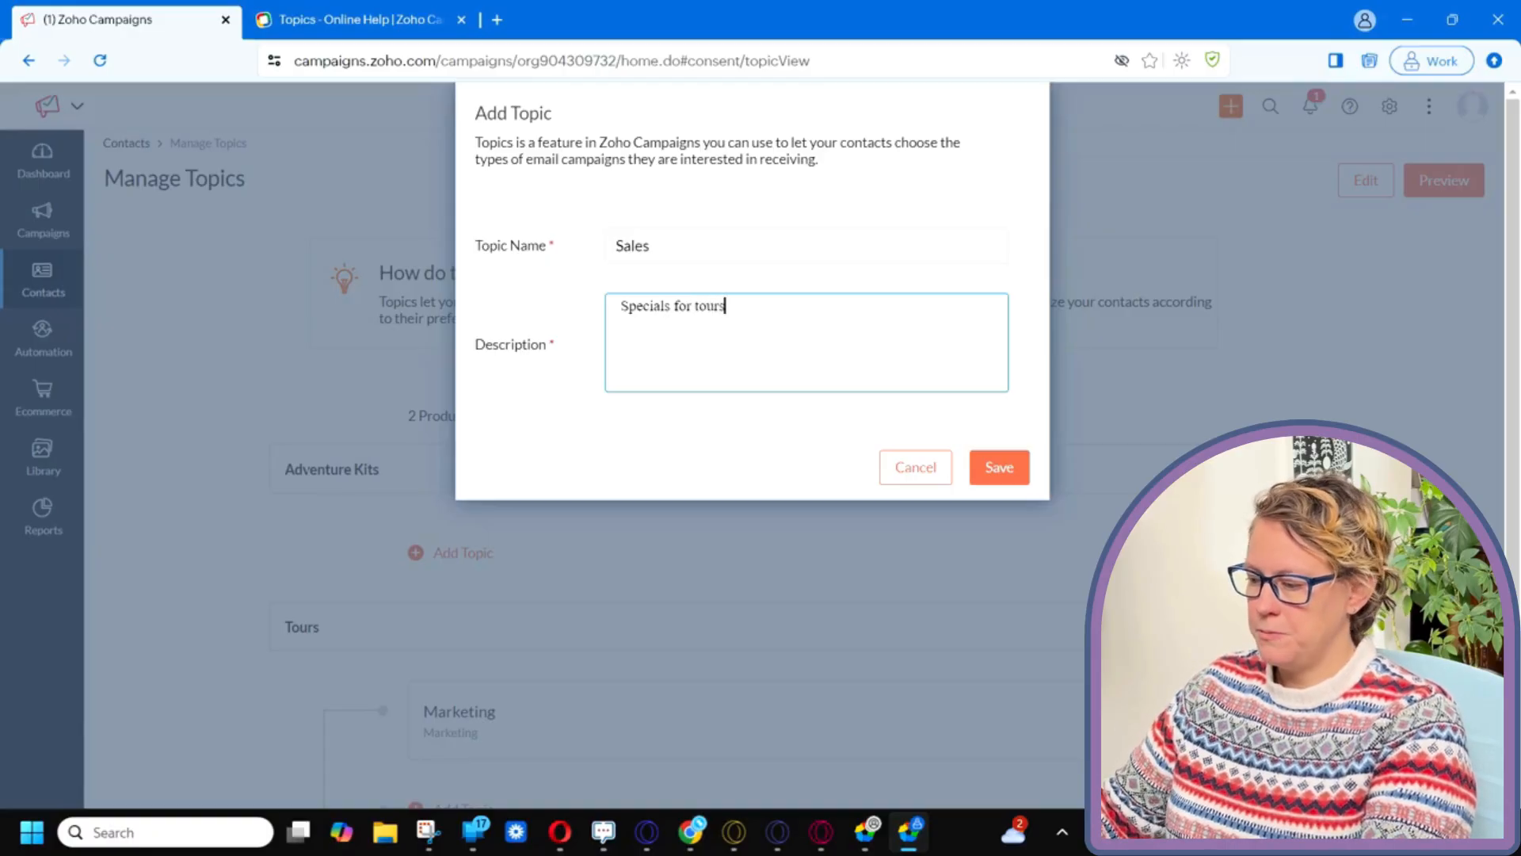
left_click(994, 468)
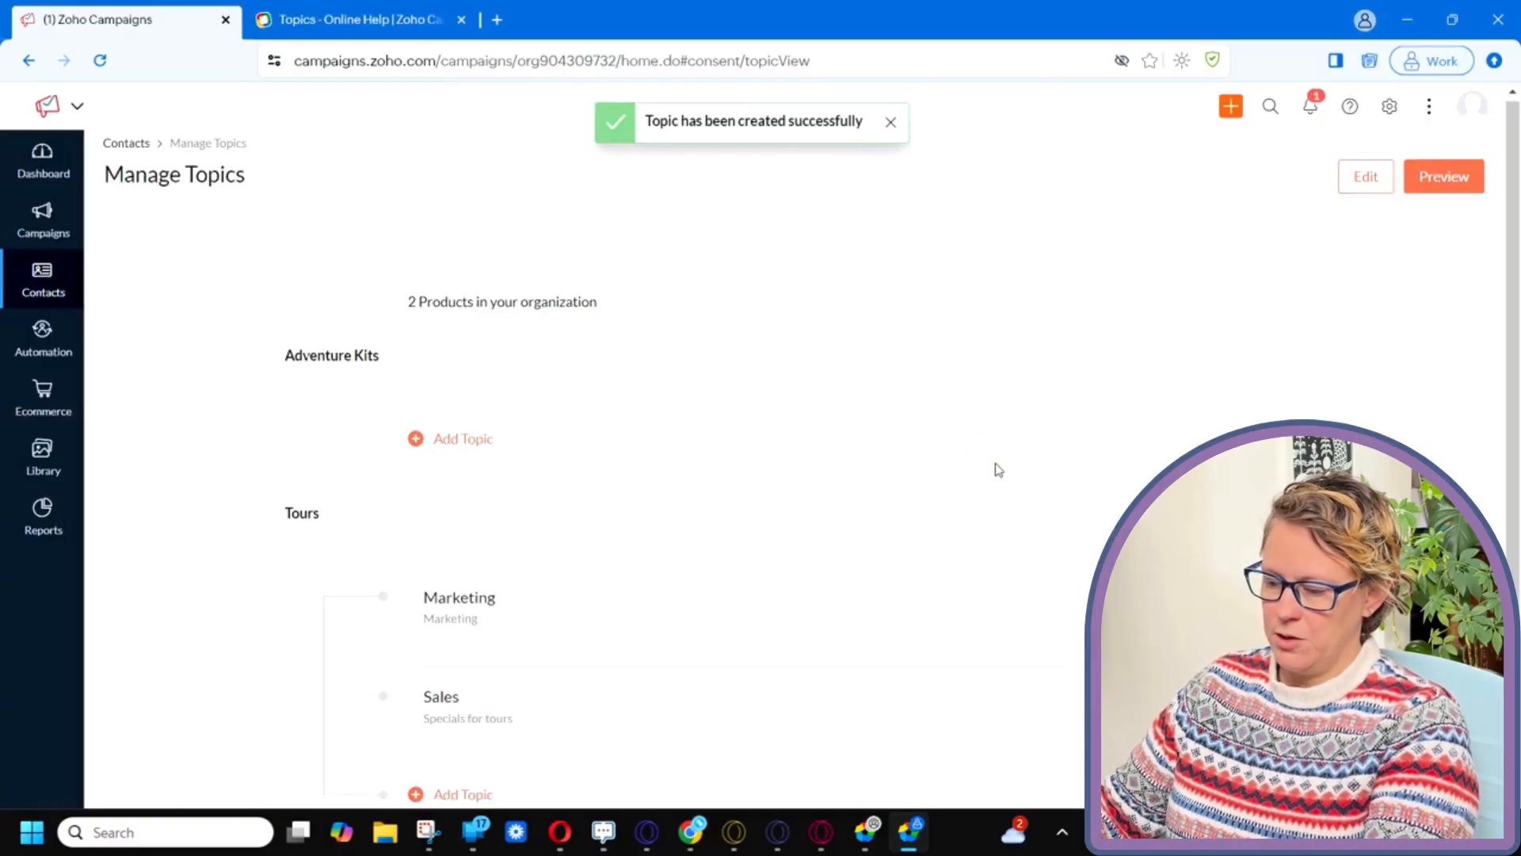
Add a topic named "New Destination Alerts" to the Tours product, using the same text as its description.
scroll(994, 469, "down", 3)
left_click(466, 677)
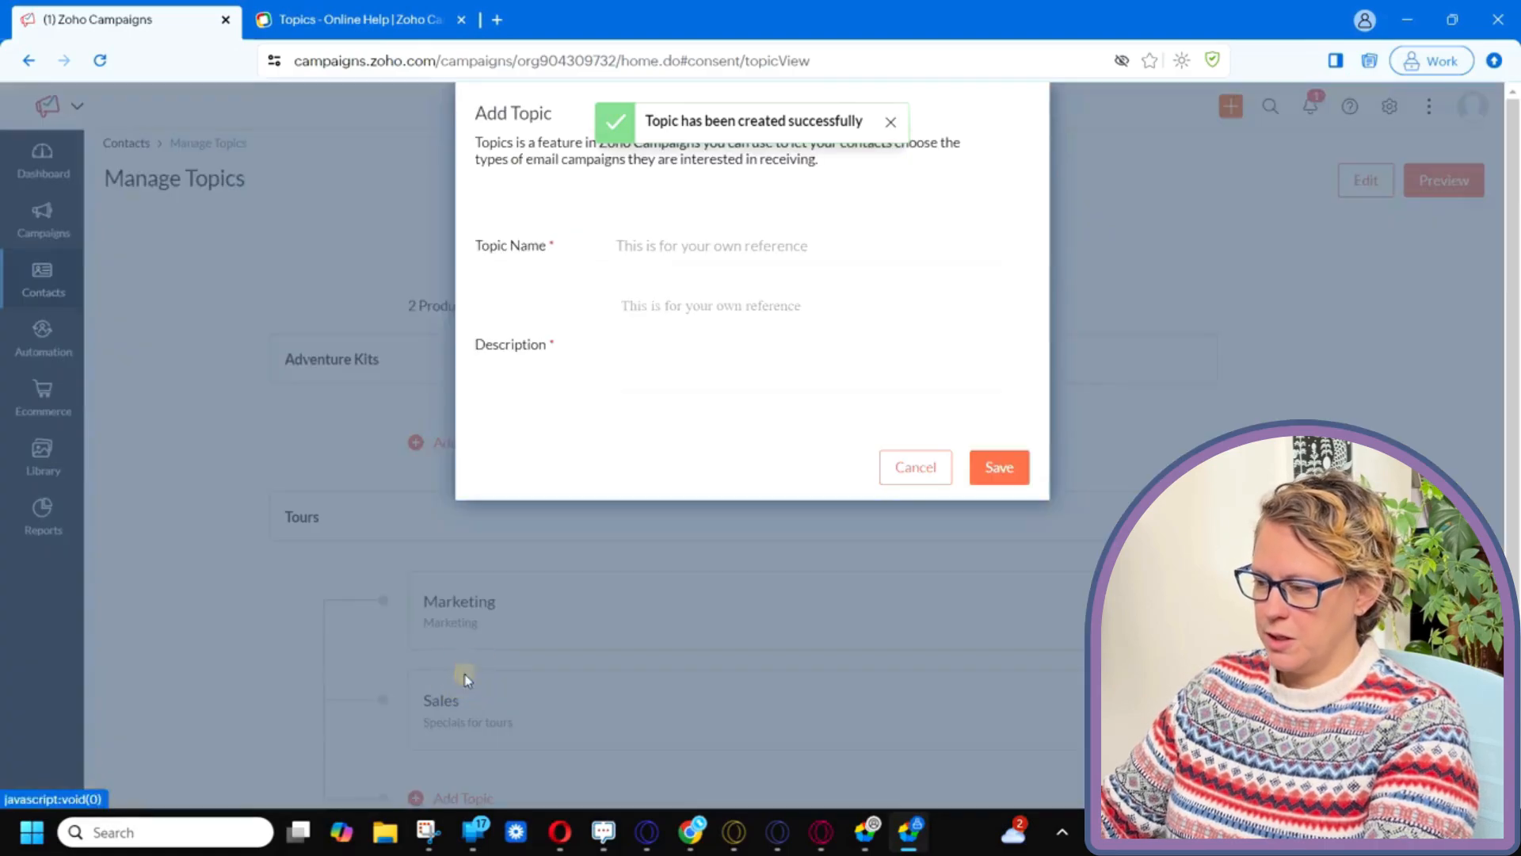
left_click(767, 242)
type("N")
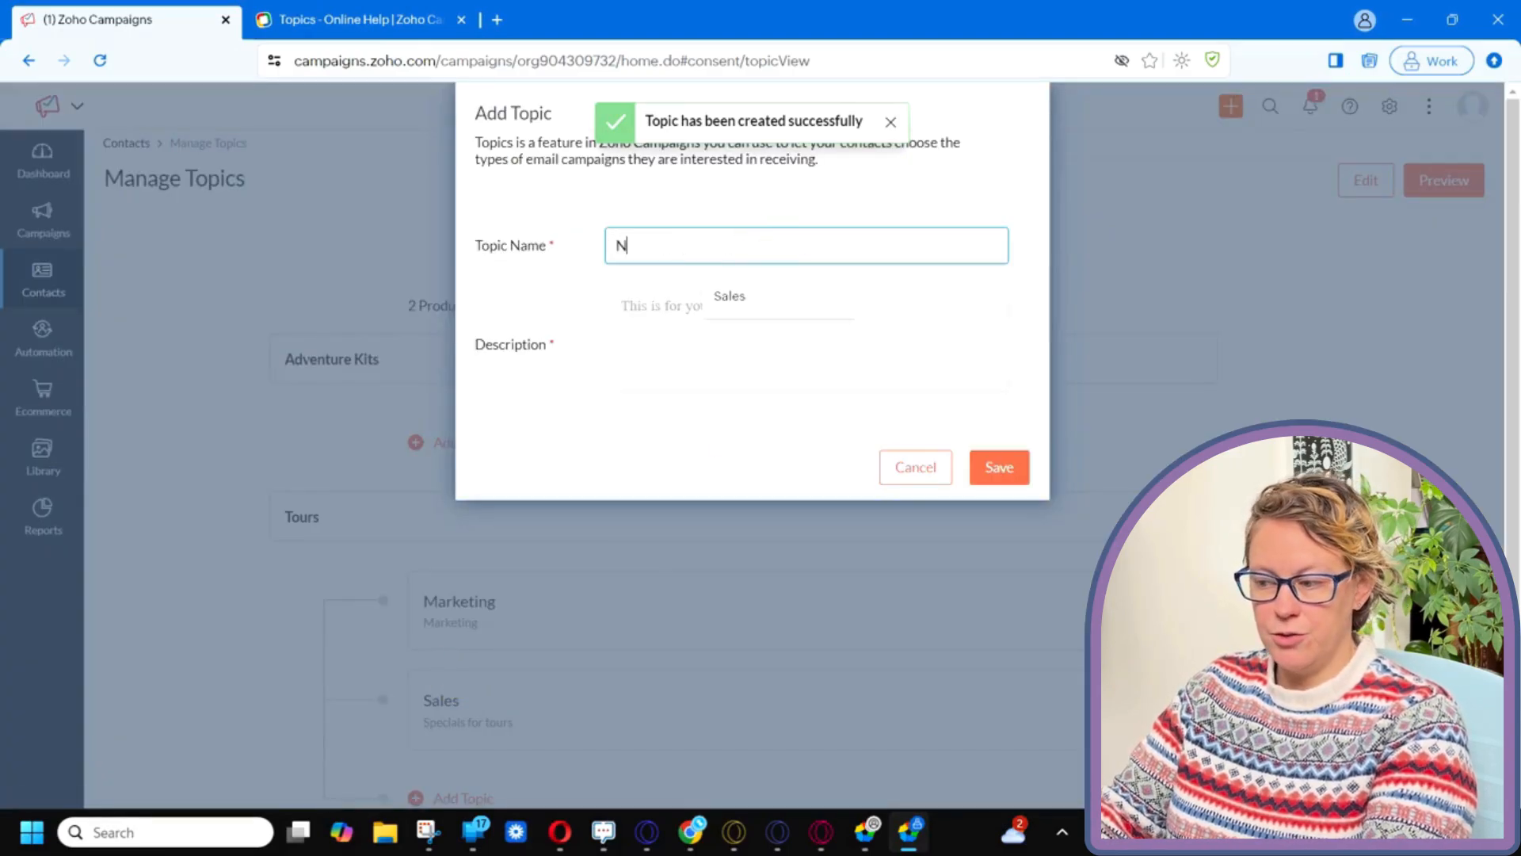
type("ew Des")
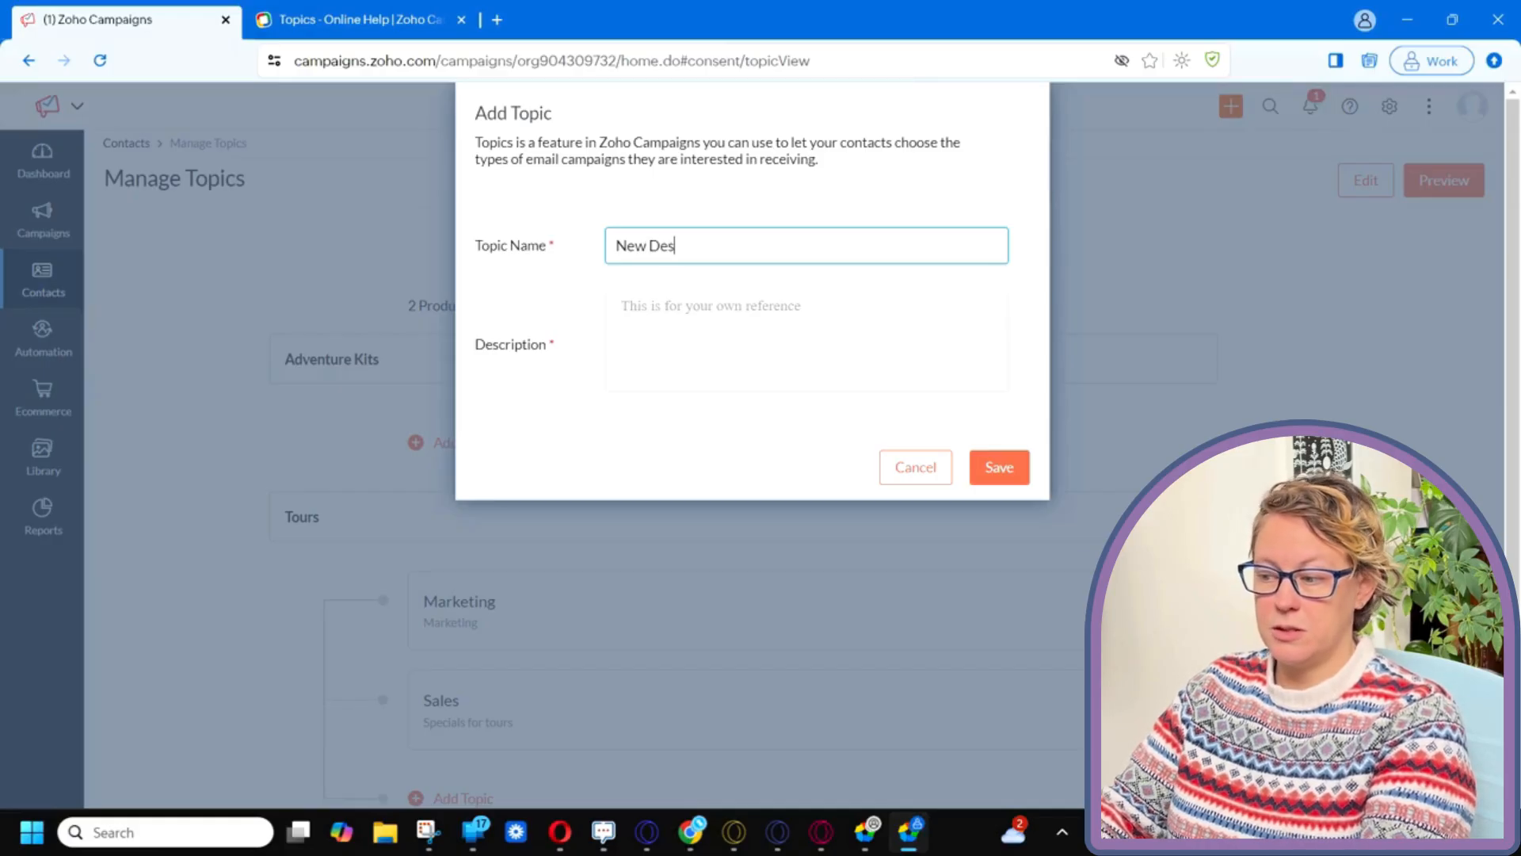
type("tination Alerts")
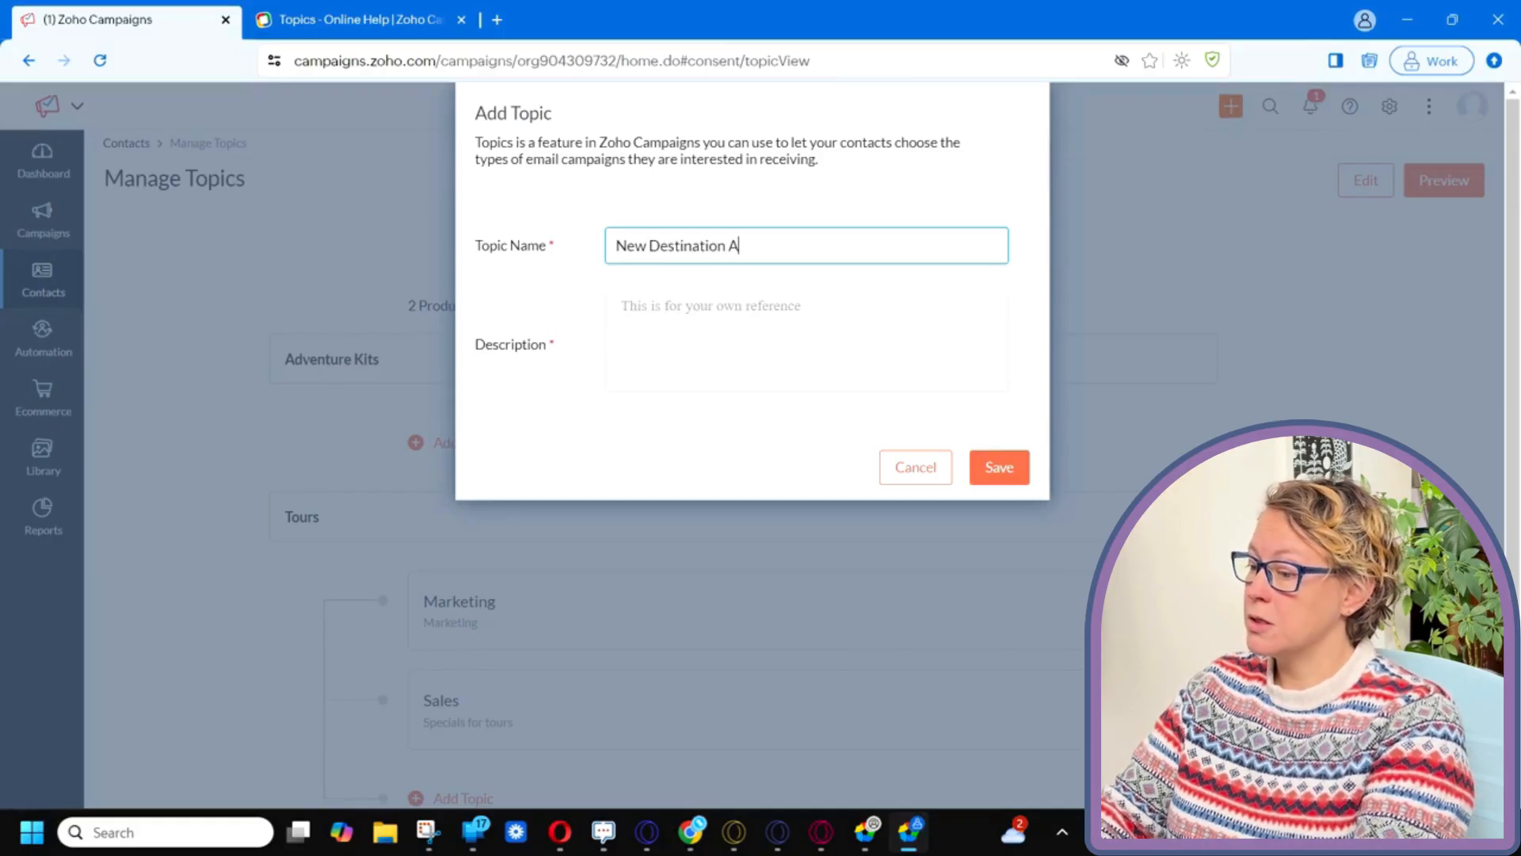
key("Tab")
left_click_drag(773, 245, 616, 242)
type("c")
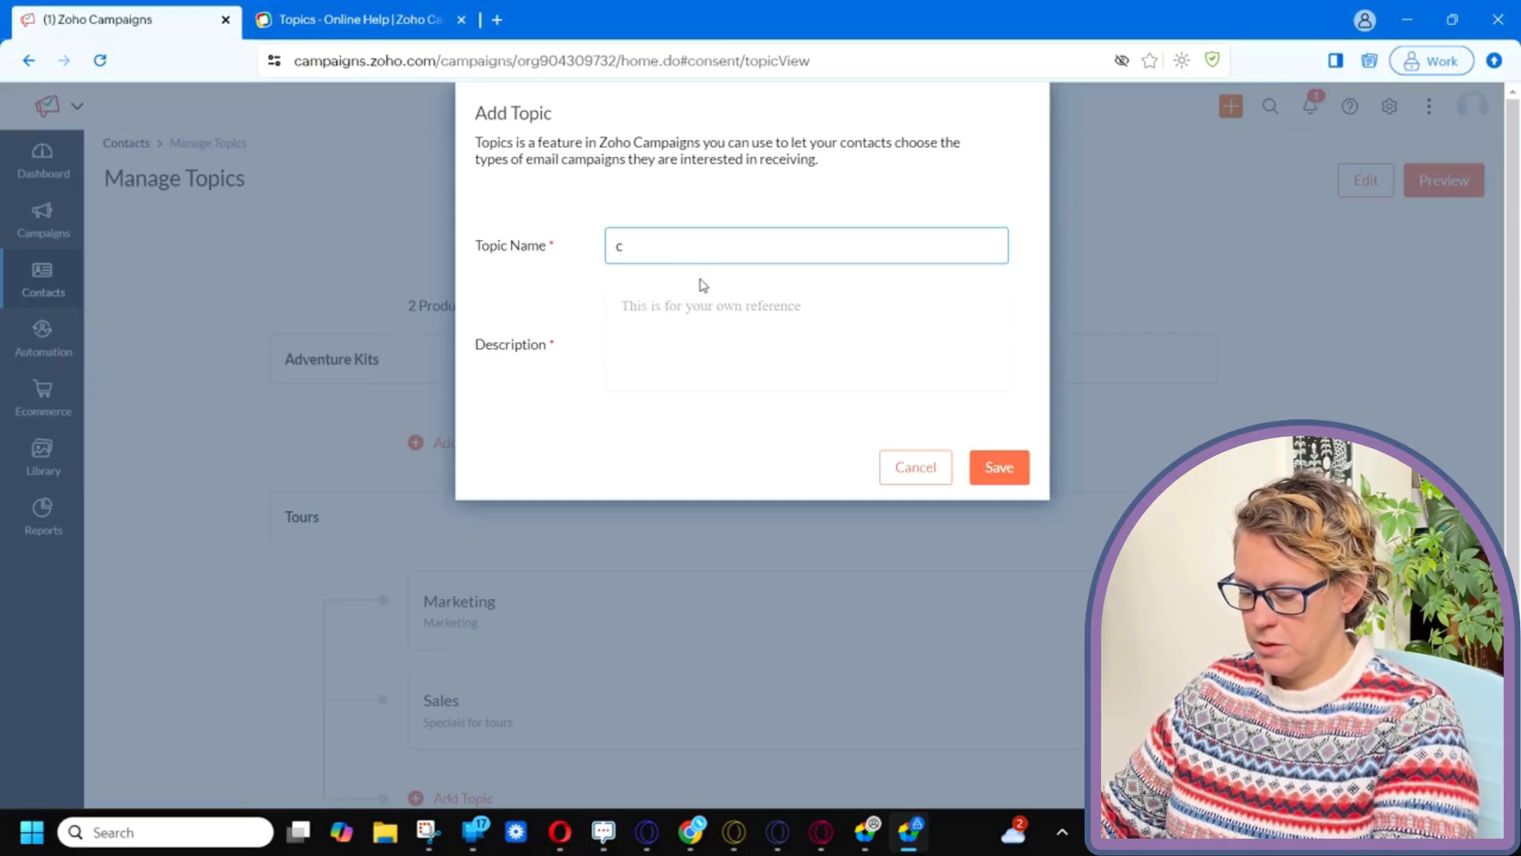
key("ctrl+z")
left_click(701, 305)
key("ctrl+v")
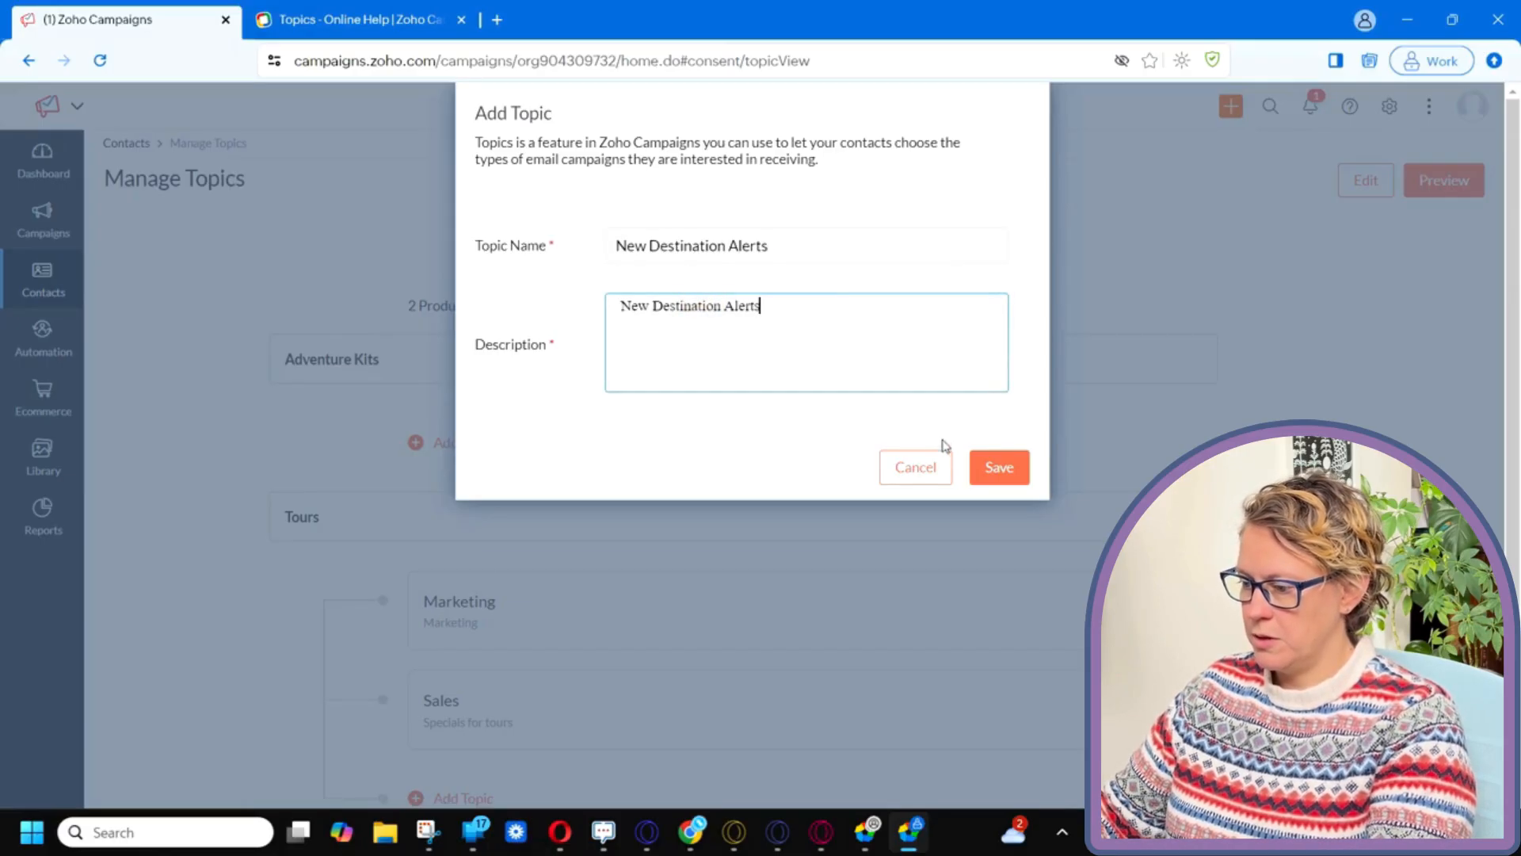
left_click(991, 467)
Add a topic named Sales to the Adventure Kits product with the description "Sales for kits".
scroll(958, 380, "down", 3)
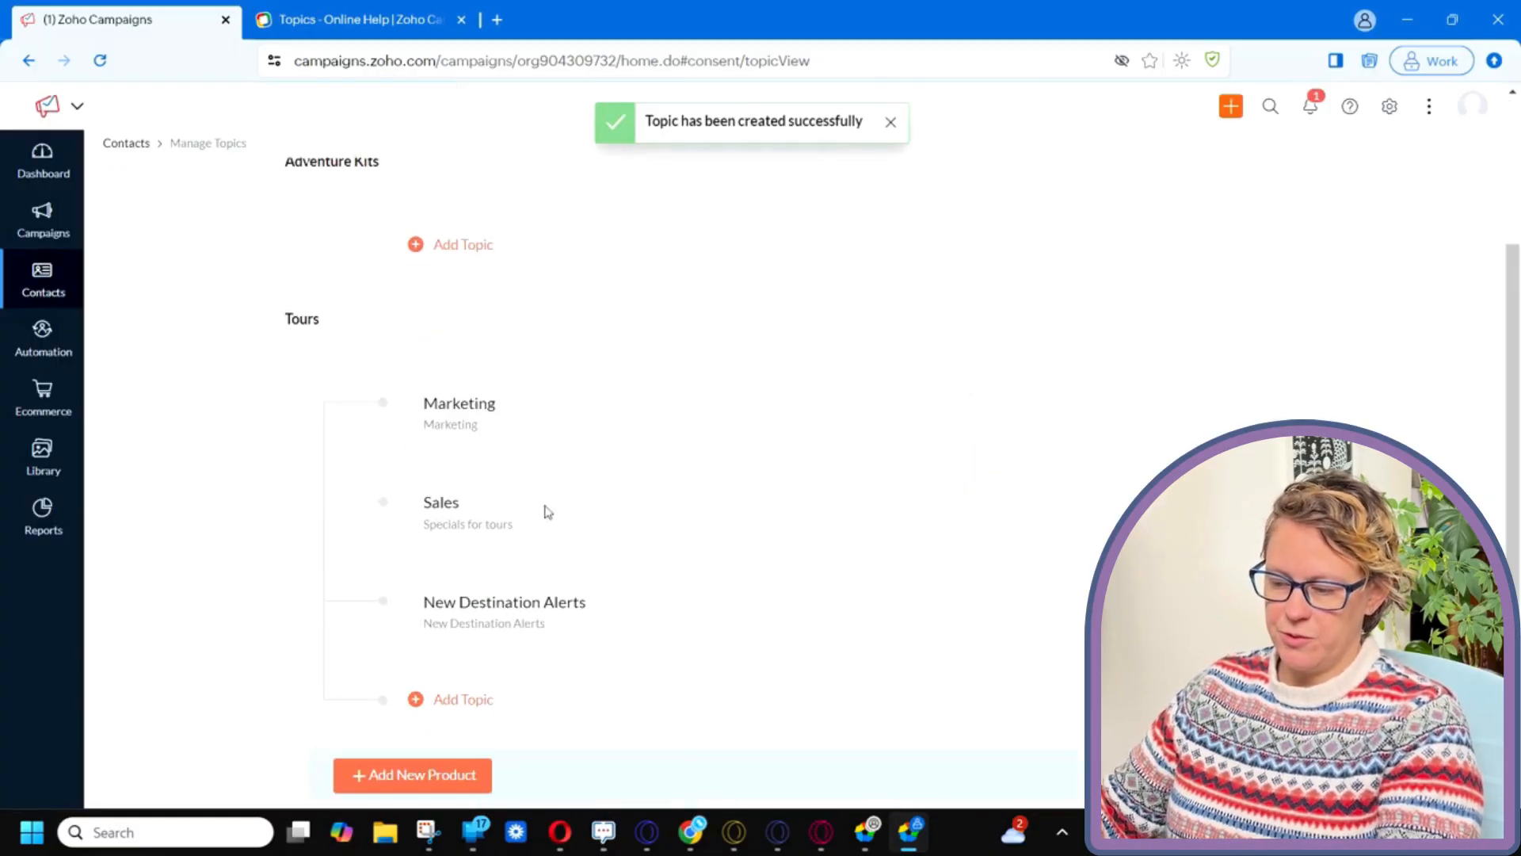
scroll(478, 444, "up", 3)
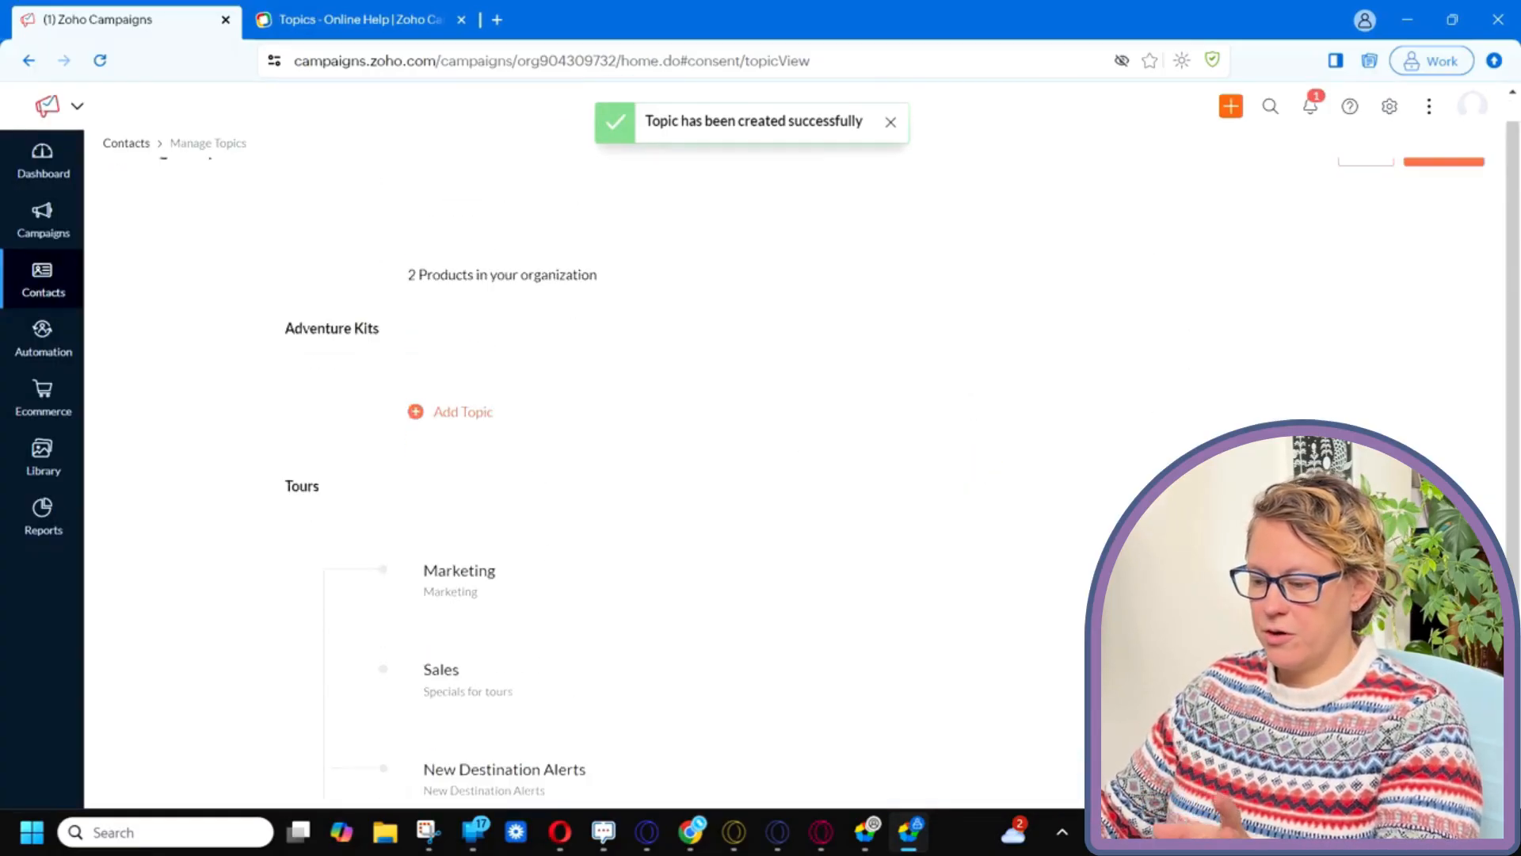
left_click(478, 444)
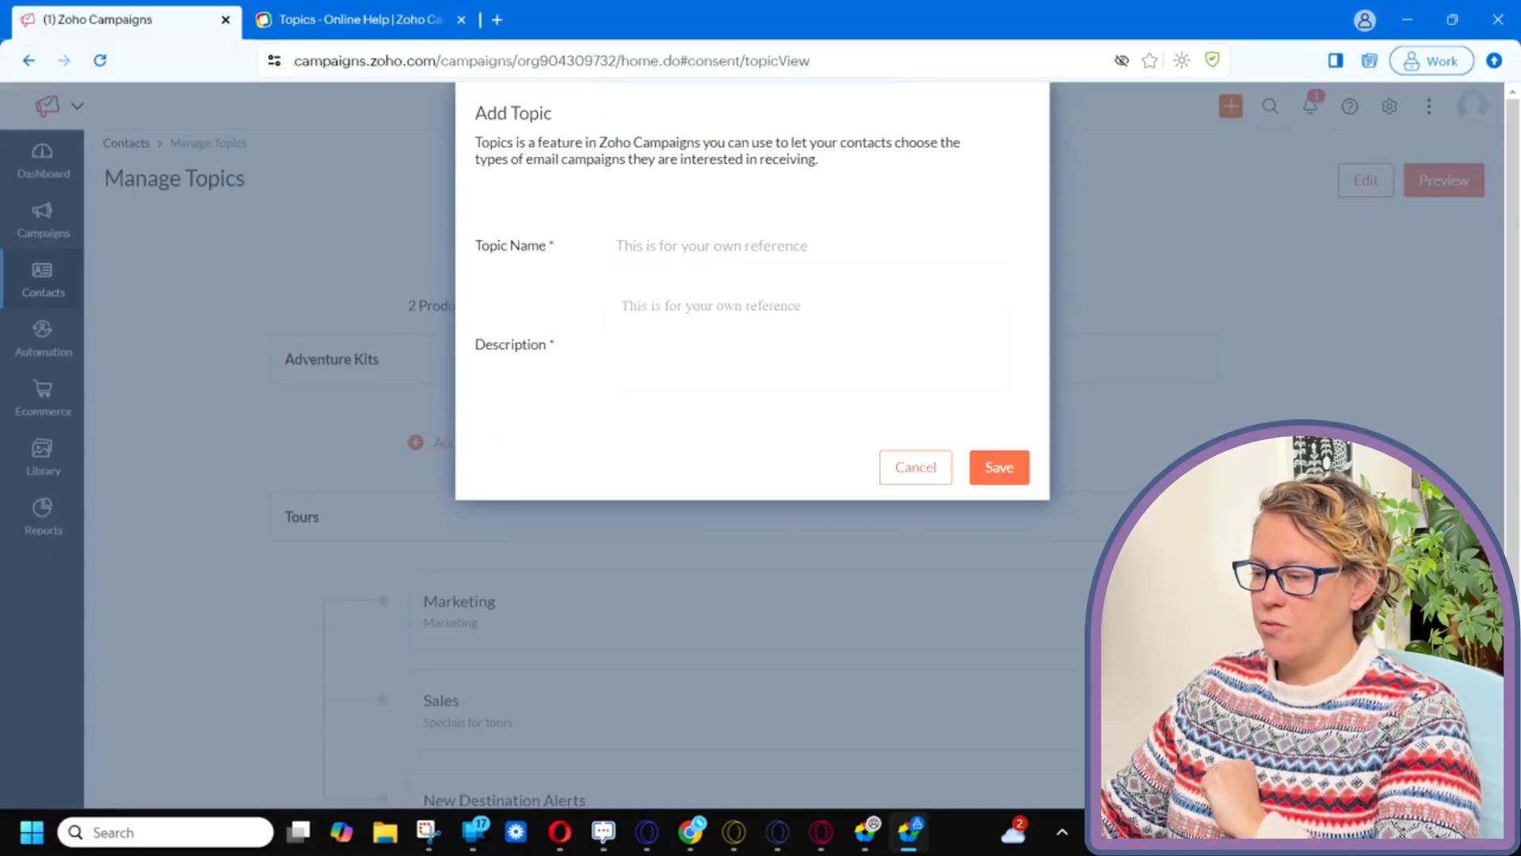
left_click(862, 245)
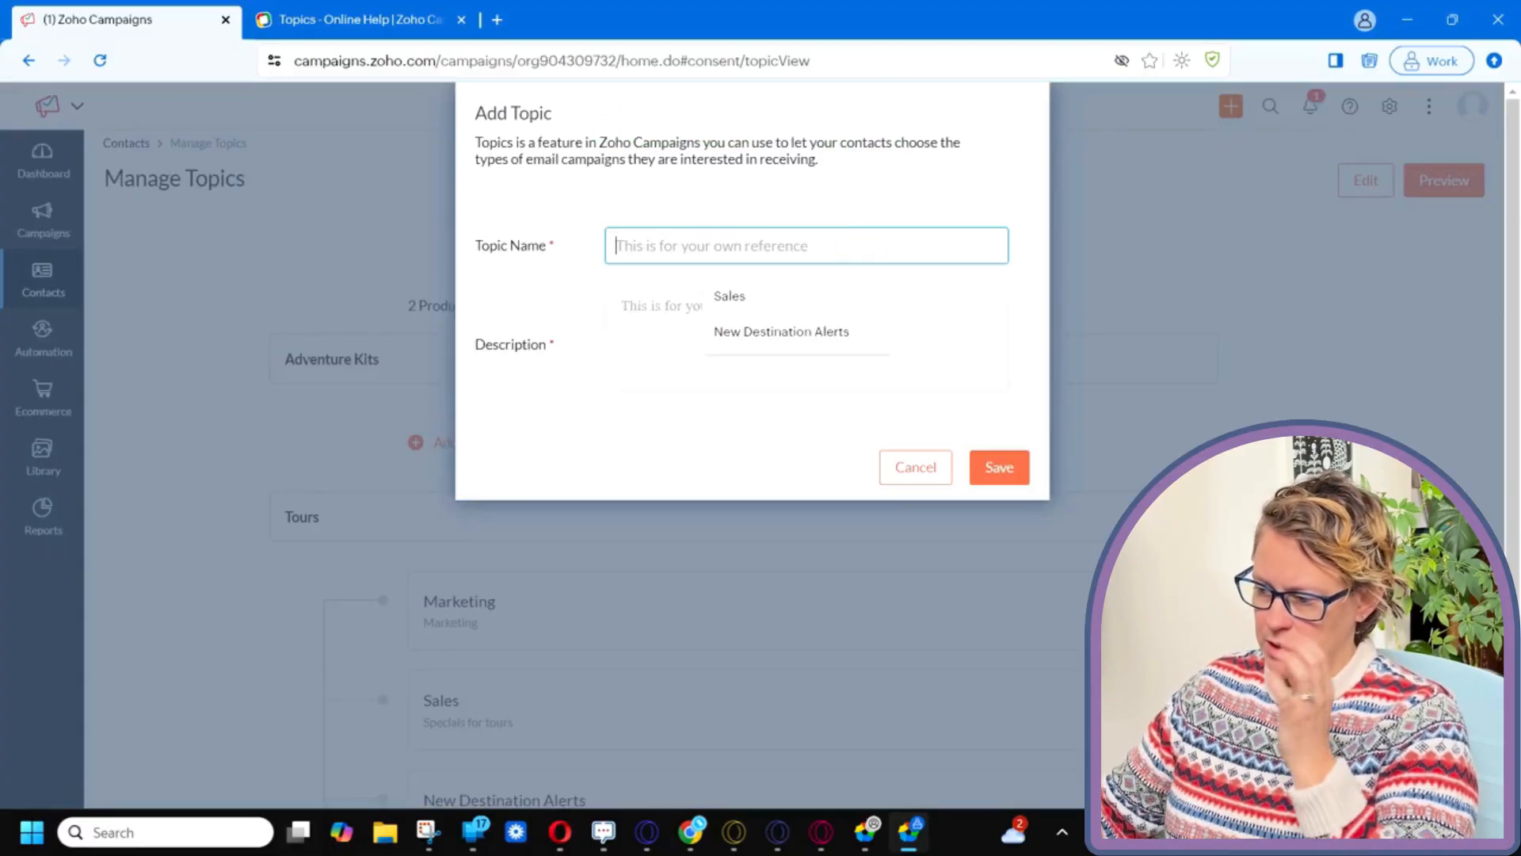
left_click(788, 301)
left_click(764, 314)
type("Sales for k")
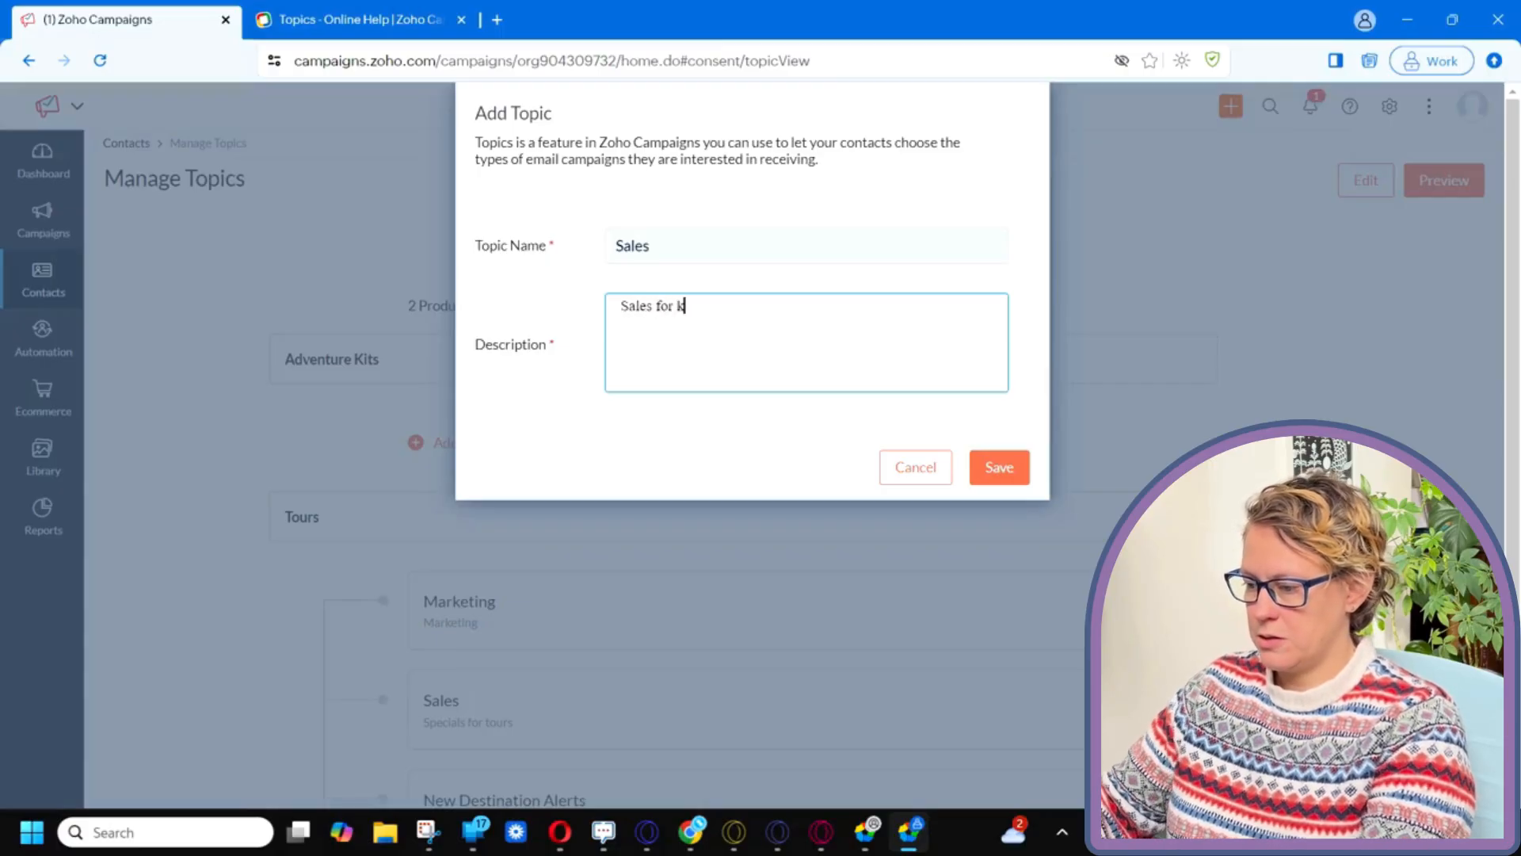
type("its")
left_click(997, 466)
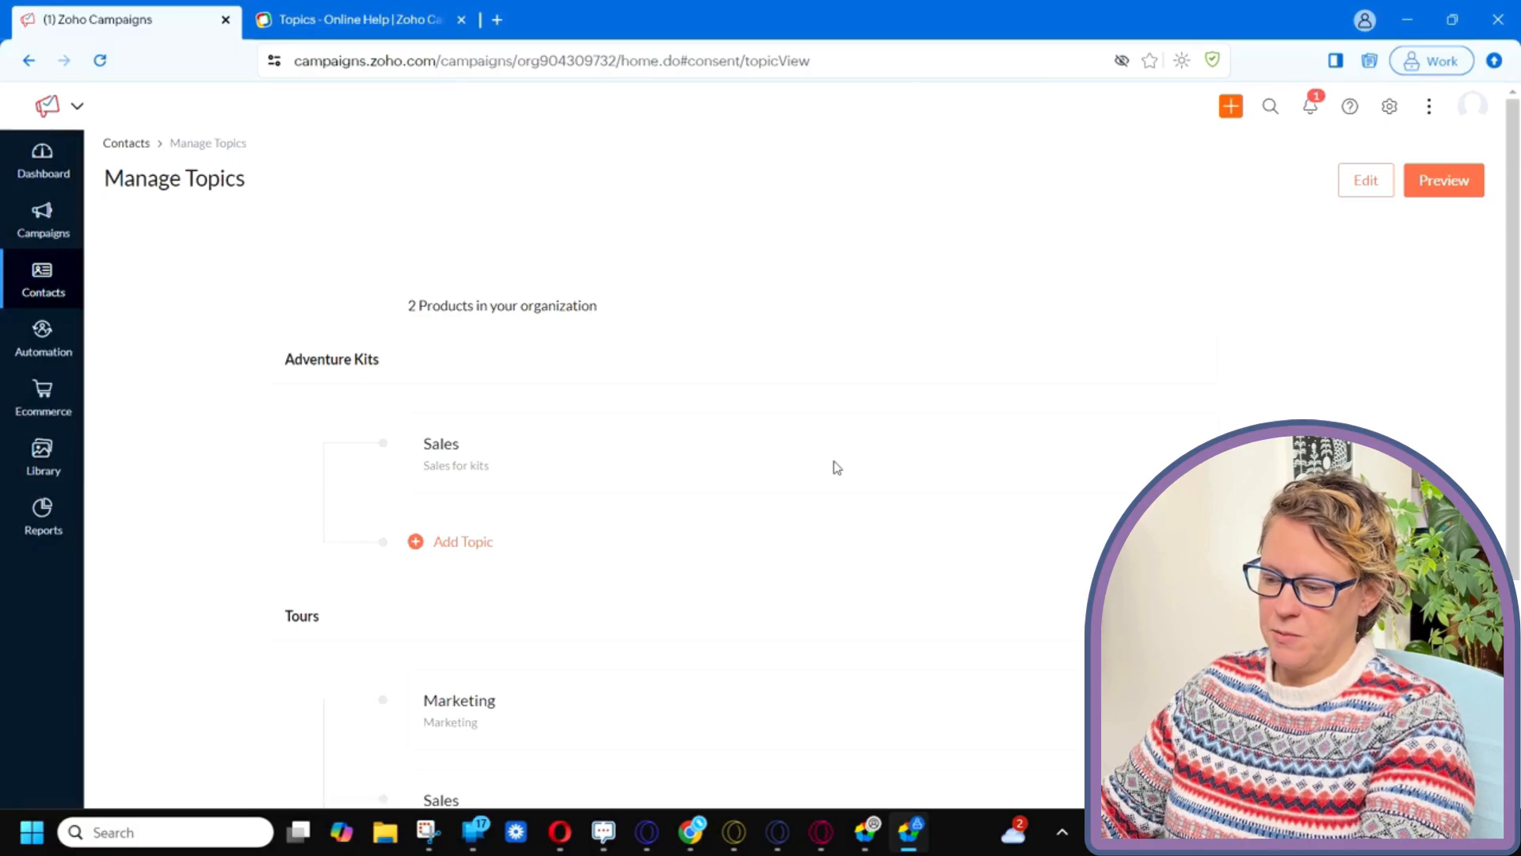
Add a topic named "Monthly Newsletter" to the Adventure Kits product with the description "Monthly updates".
left_click(468, 543)
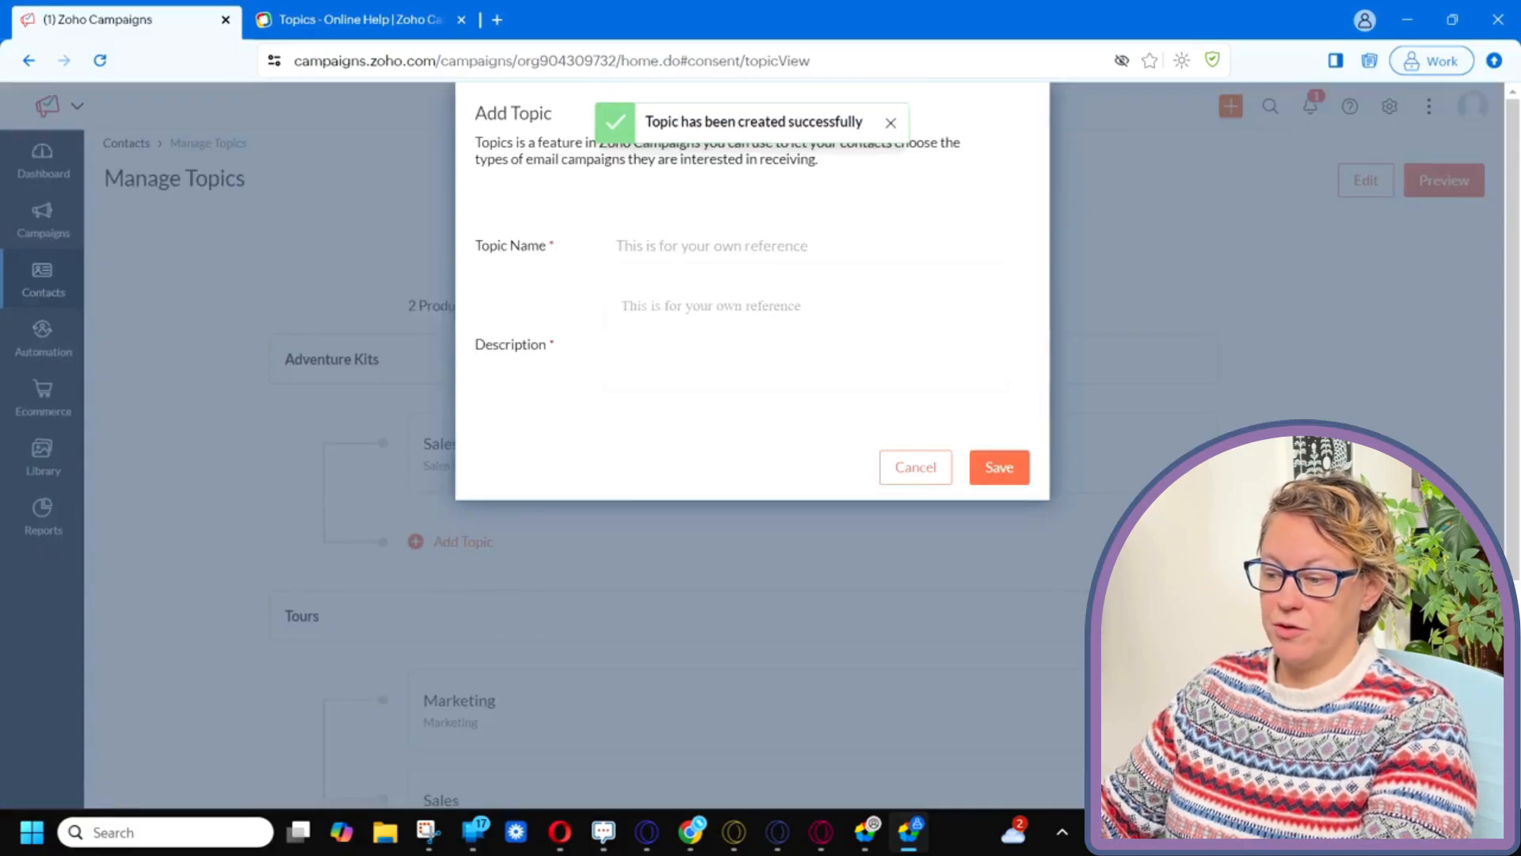
left_click(801, 245)
type("mon")
key("BackSpace")
key("BackSpace")
key("BackSpace")
type("Monthly Newsletter")
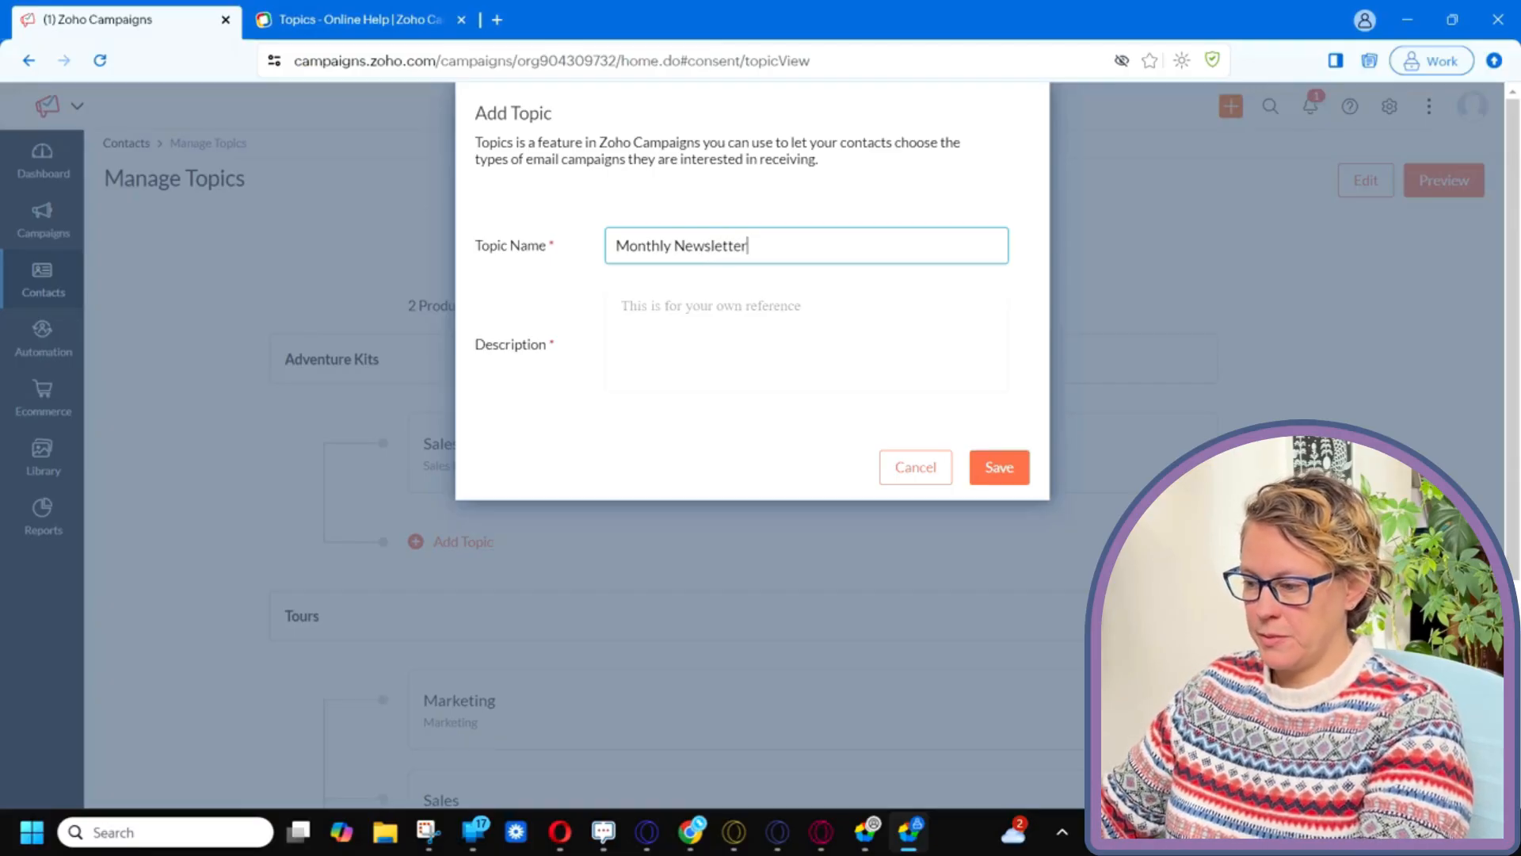
left_click(835, 331)
type("Month")
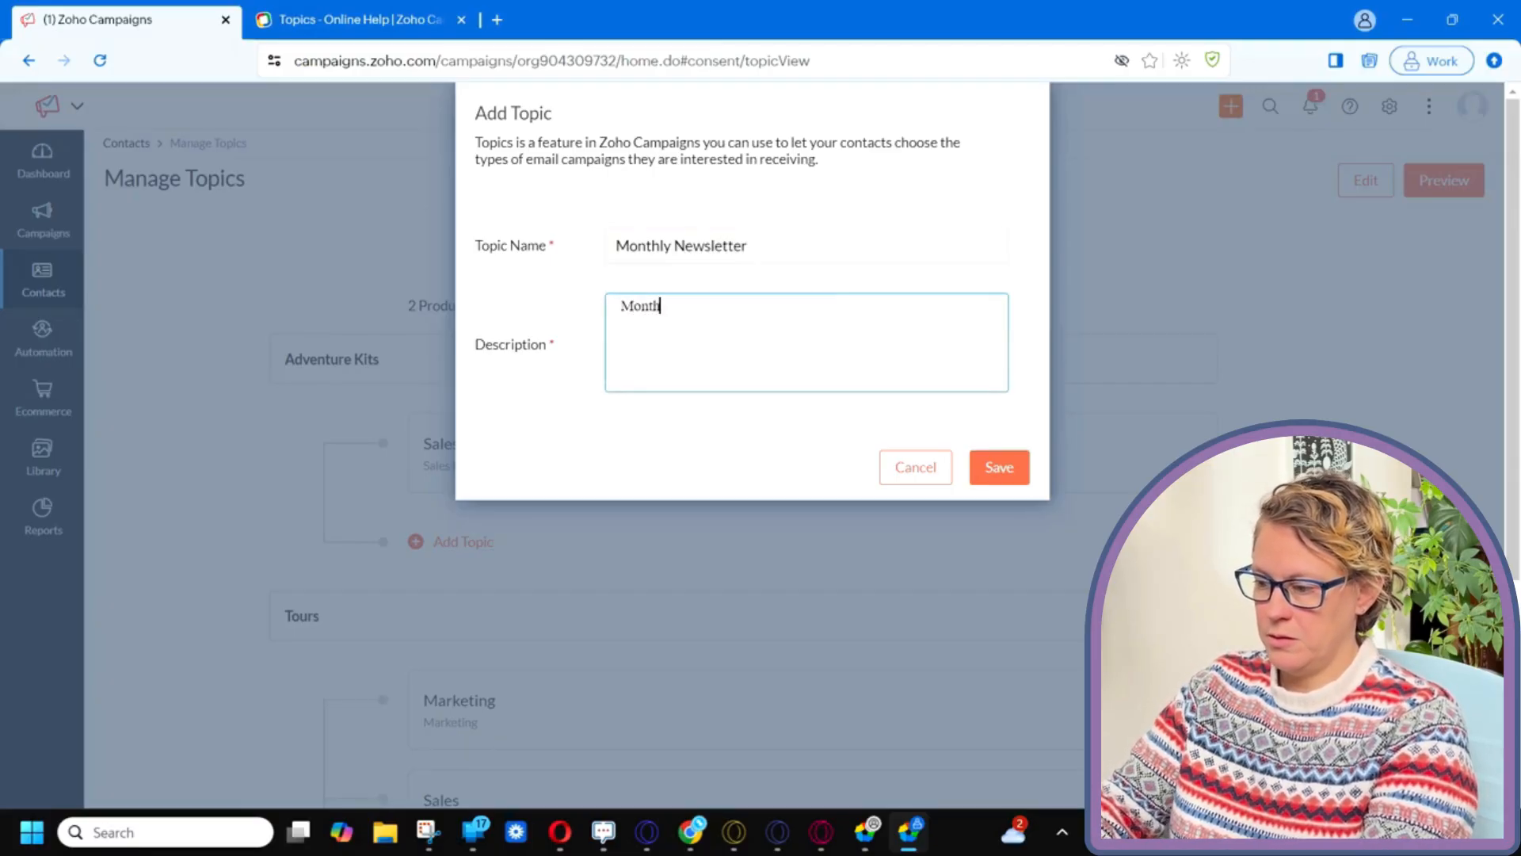
type("ly updates")
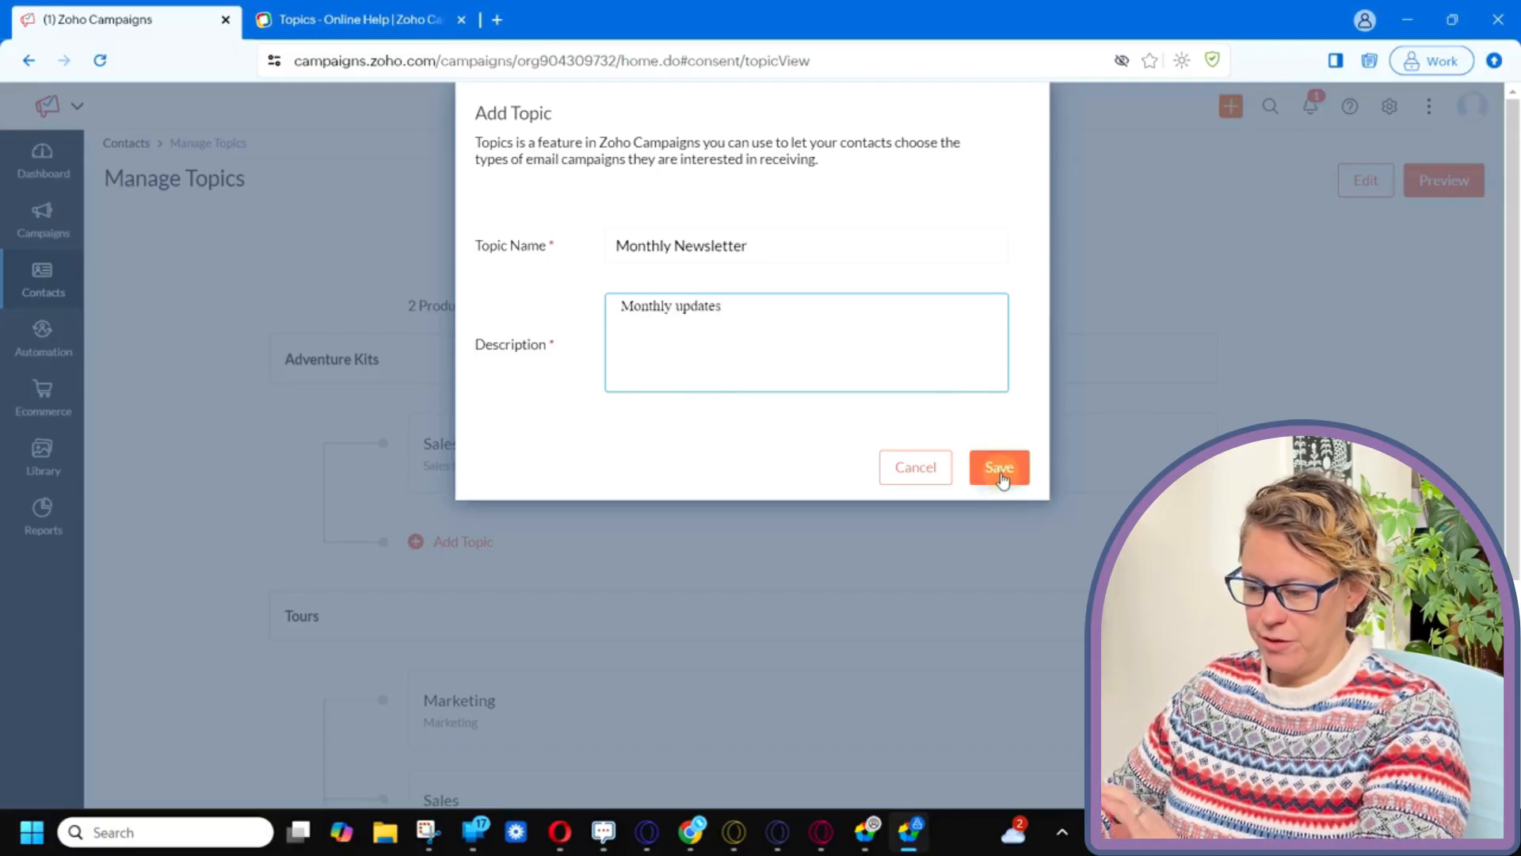
left_click(999, 467)
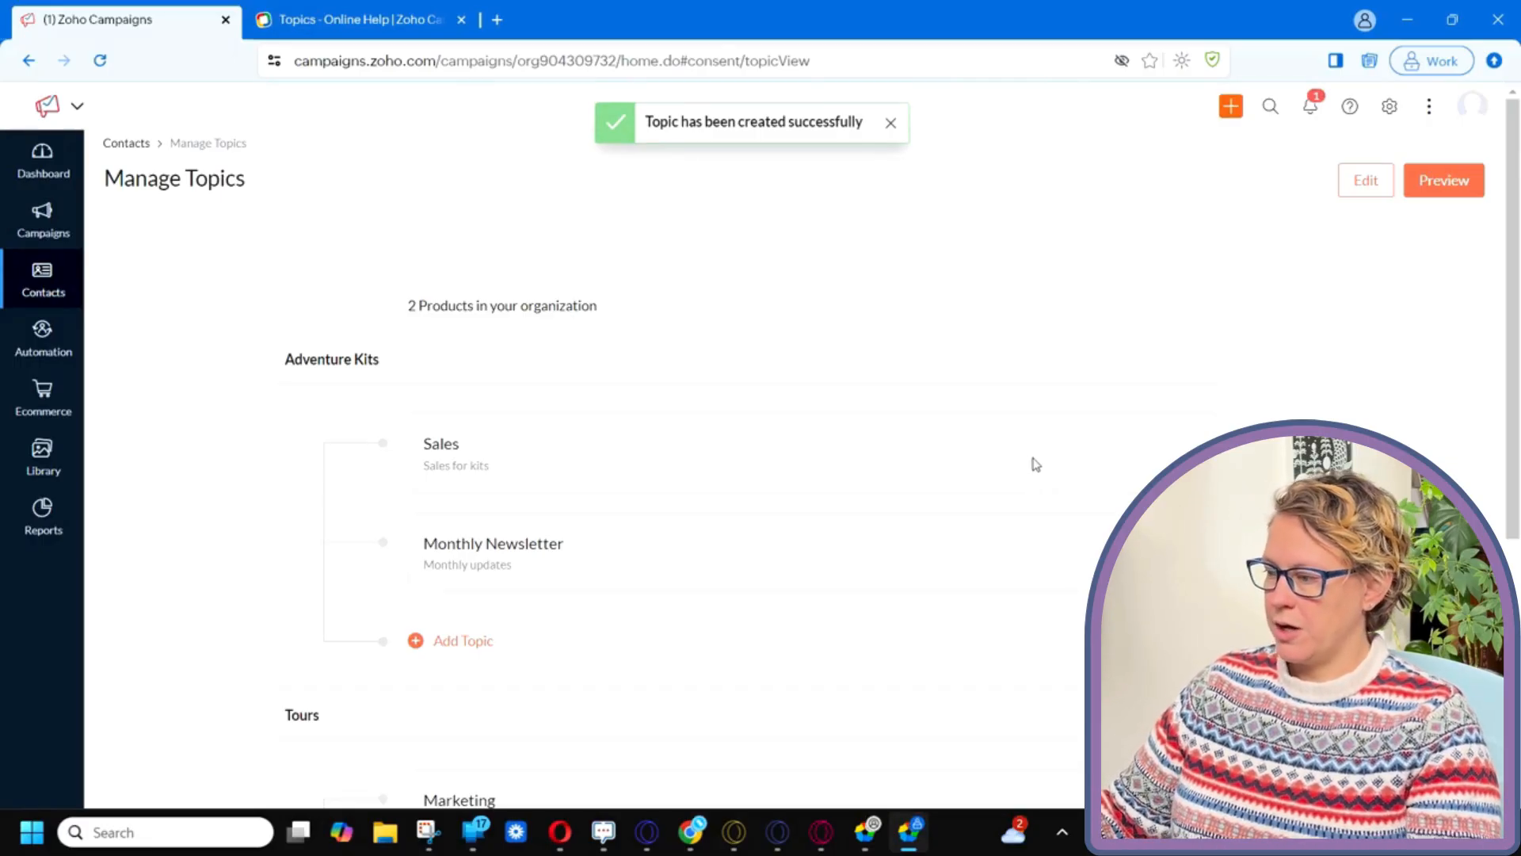
Review the topics of both products, preview the contacts' preference page and tick Sales under Adventure Kits there.
scroll(1034, 465, "down", 5)
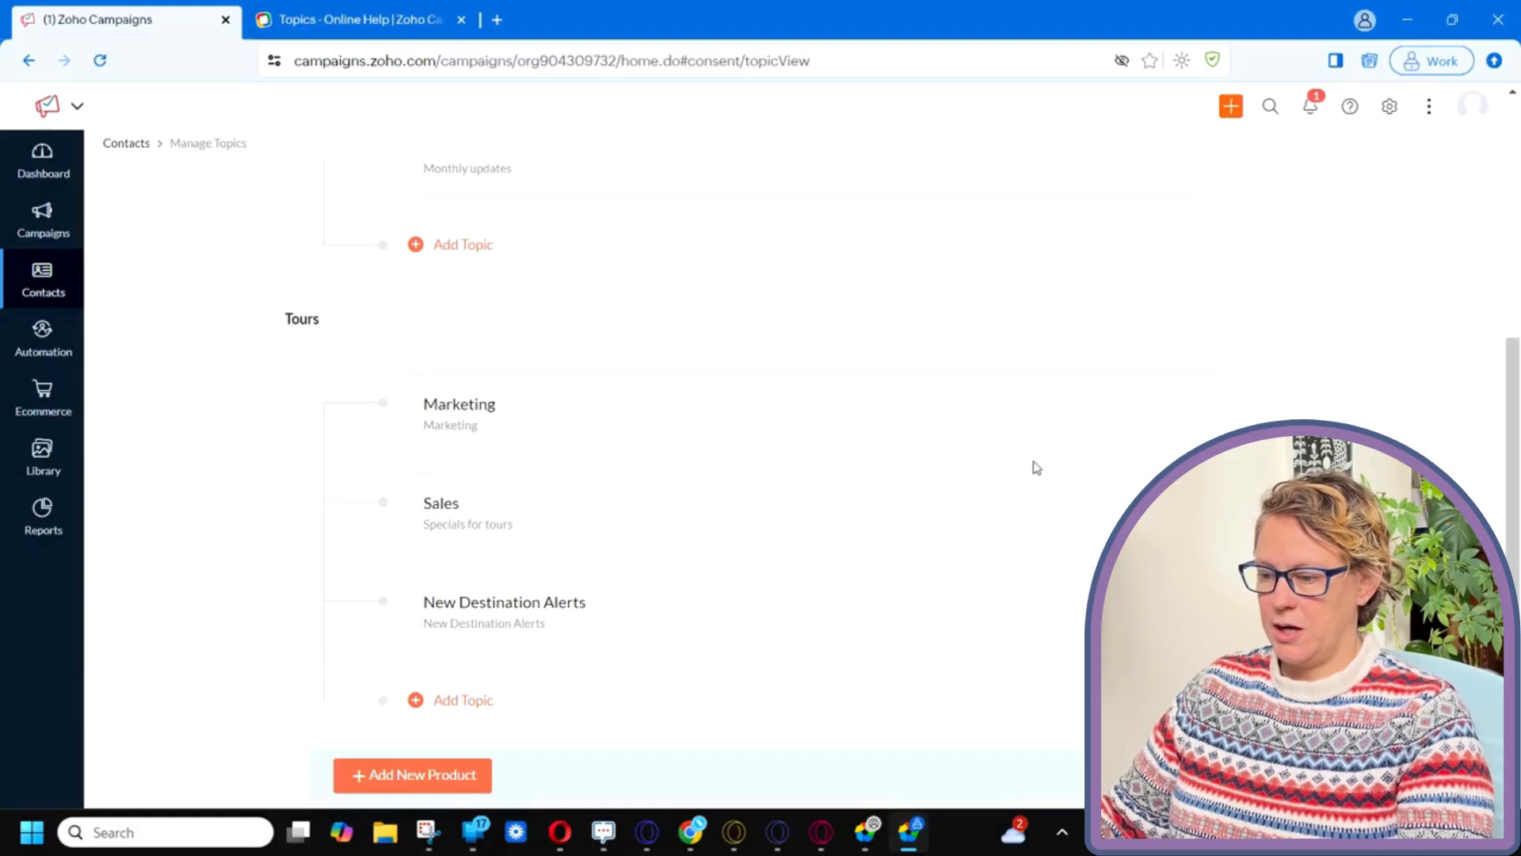
scroll(1036, 467, "up", 1)
scroll(1037, 467, "down", 1)
scroll(1037, 469, "up", 3)
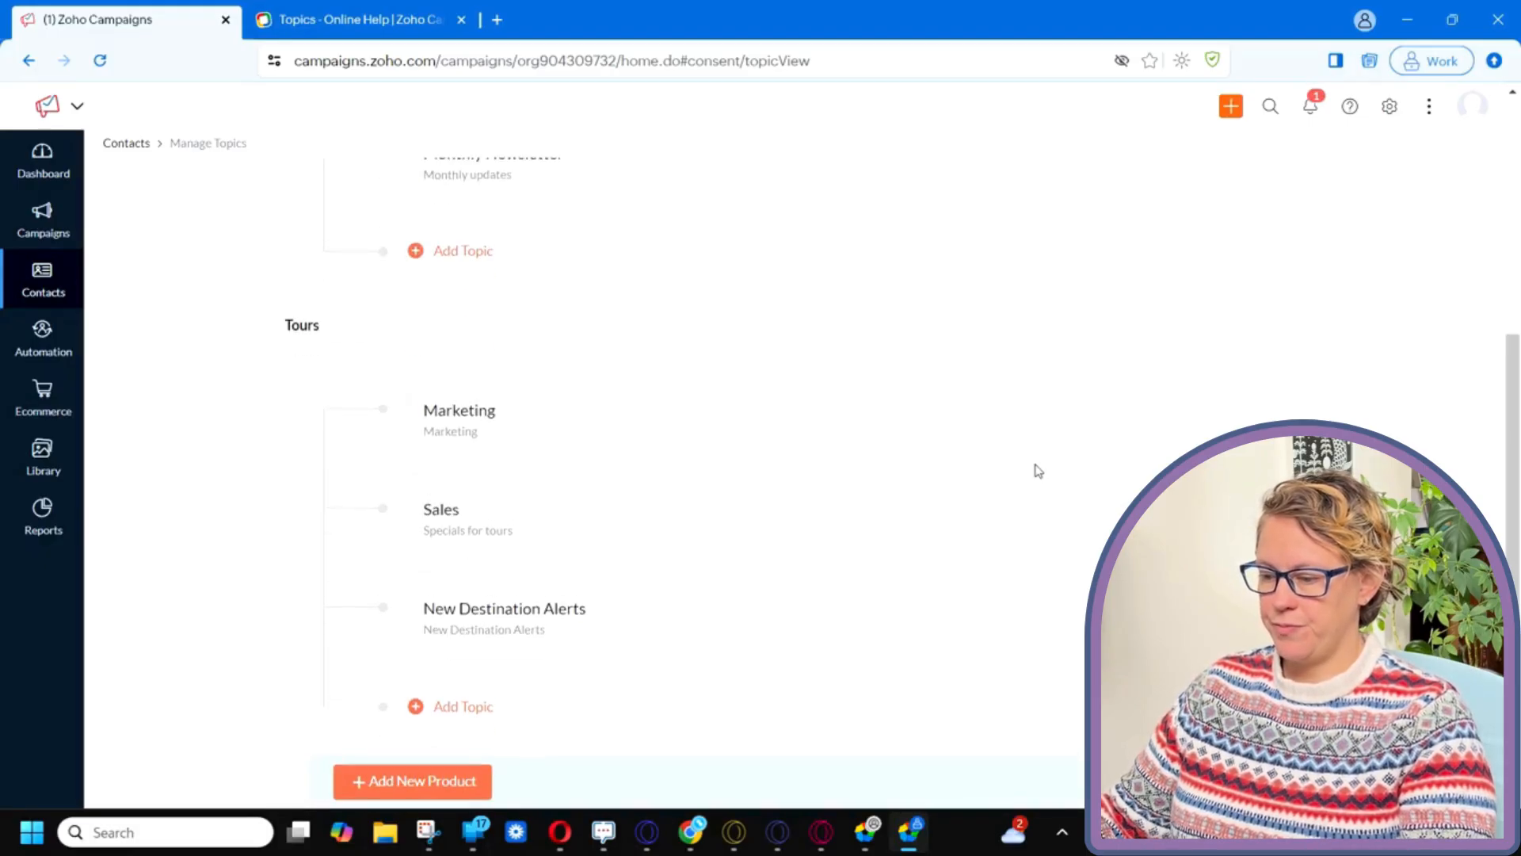
scroll(1038, 471, "up", 2)
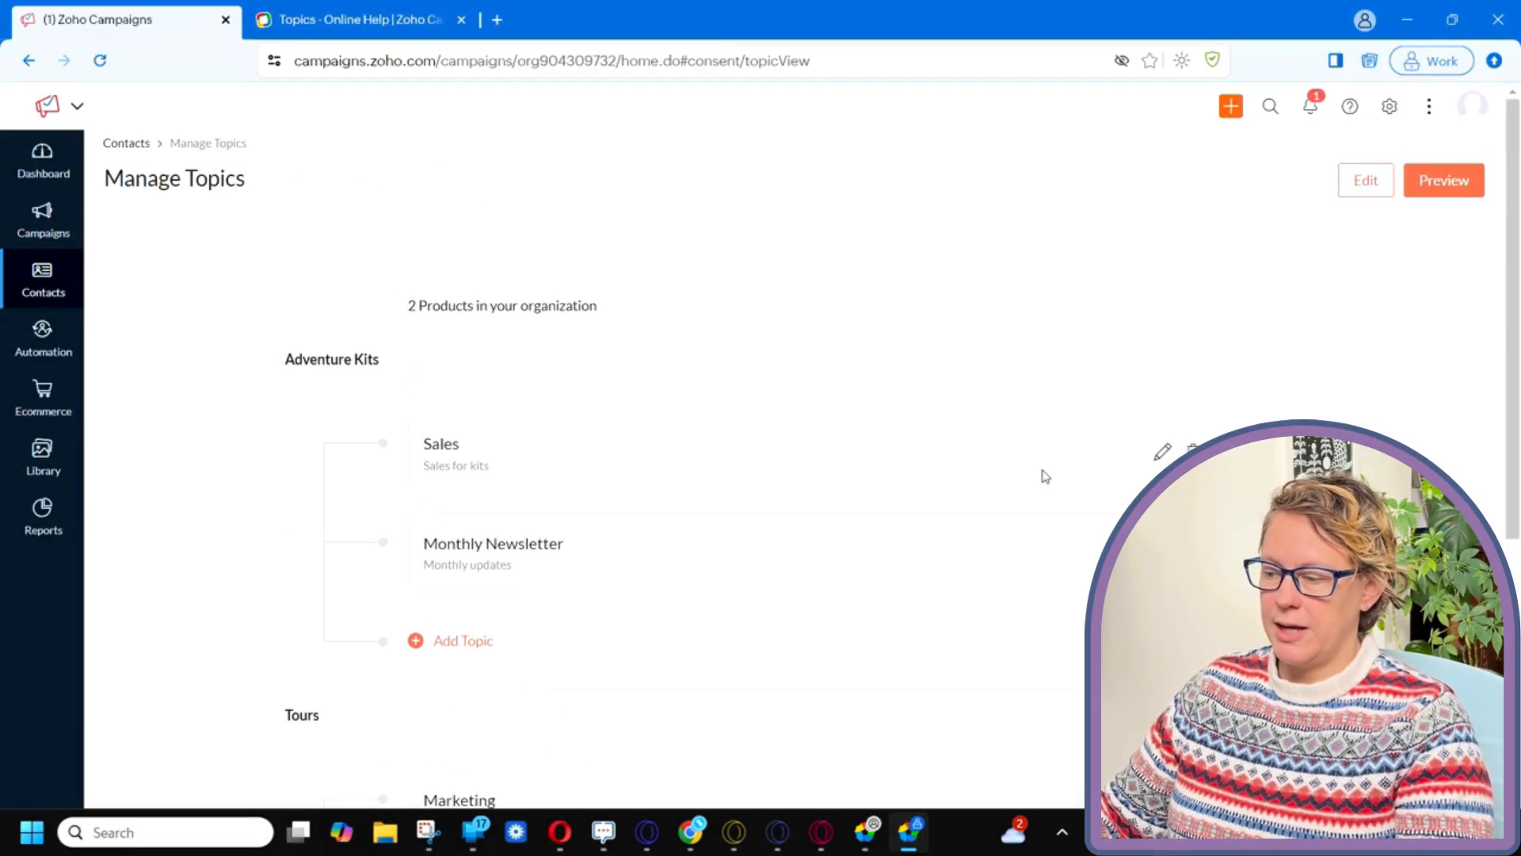
left_click(1455, 192)
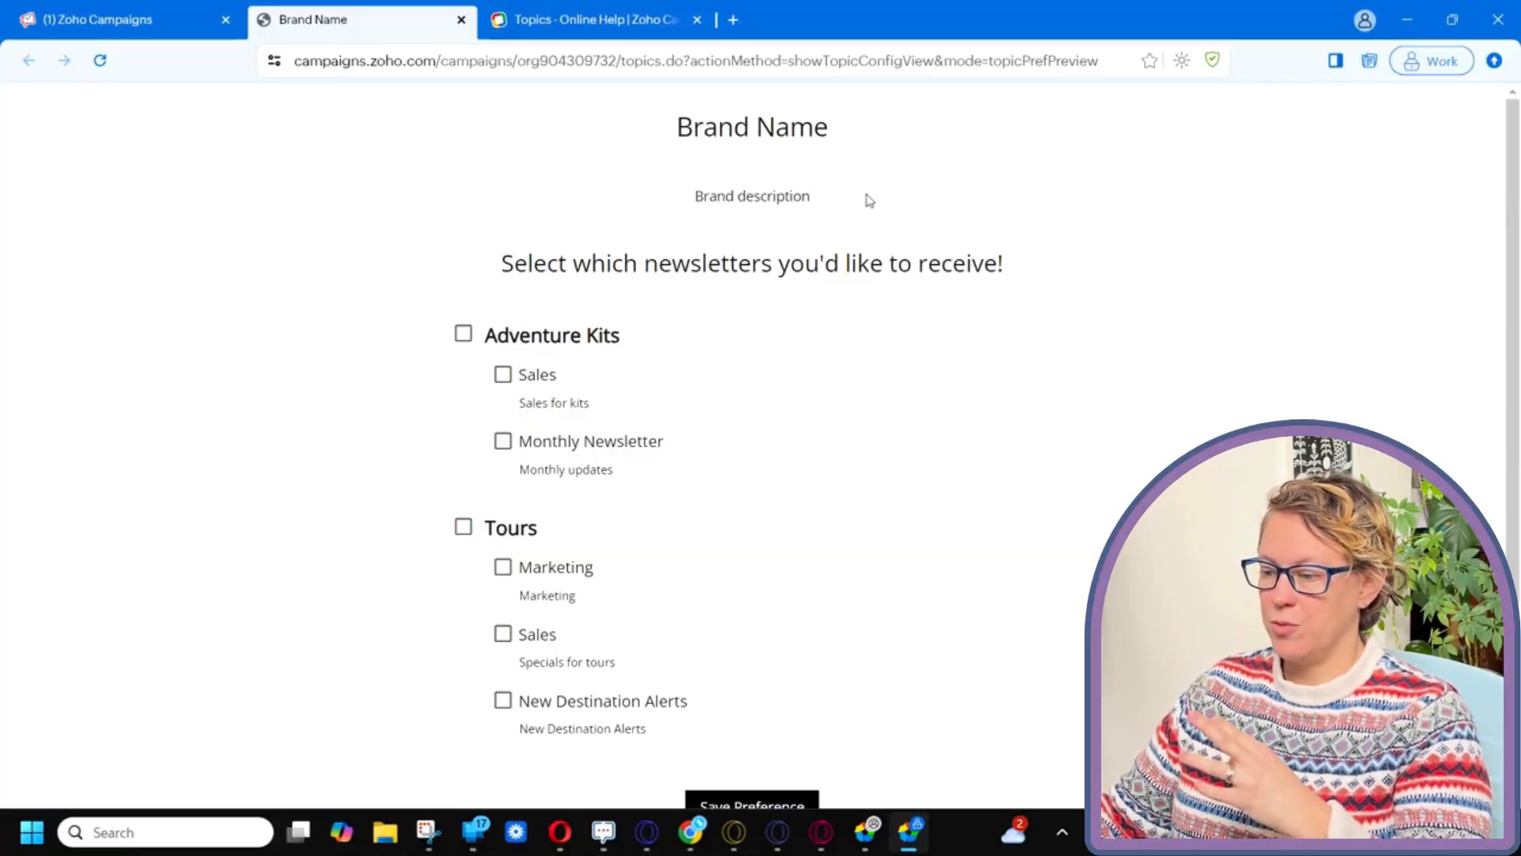
scroll(1084, 234, "down", 2)
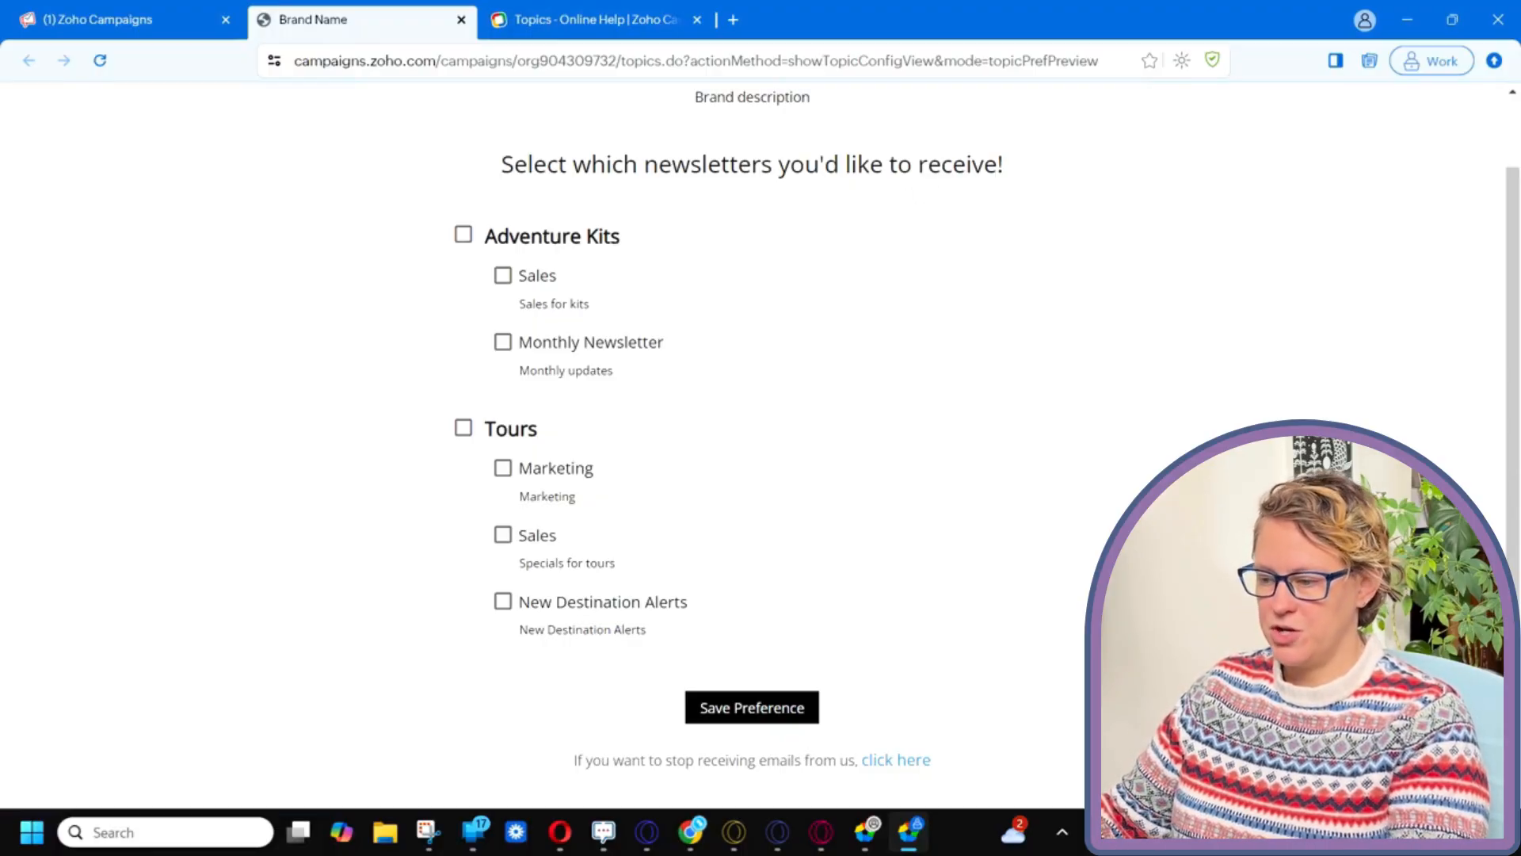
left_click(504, 276)
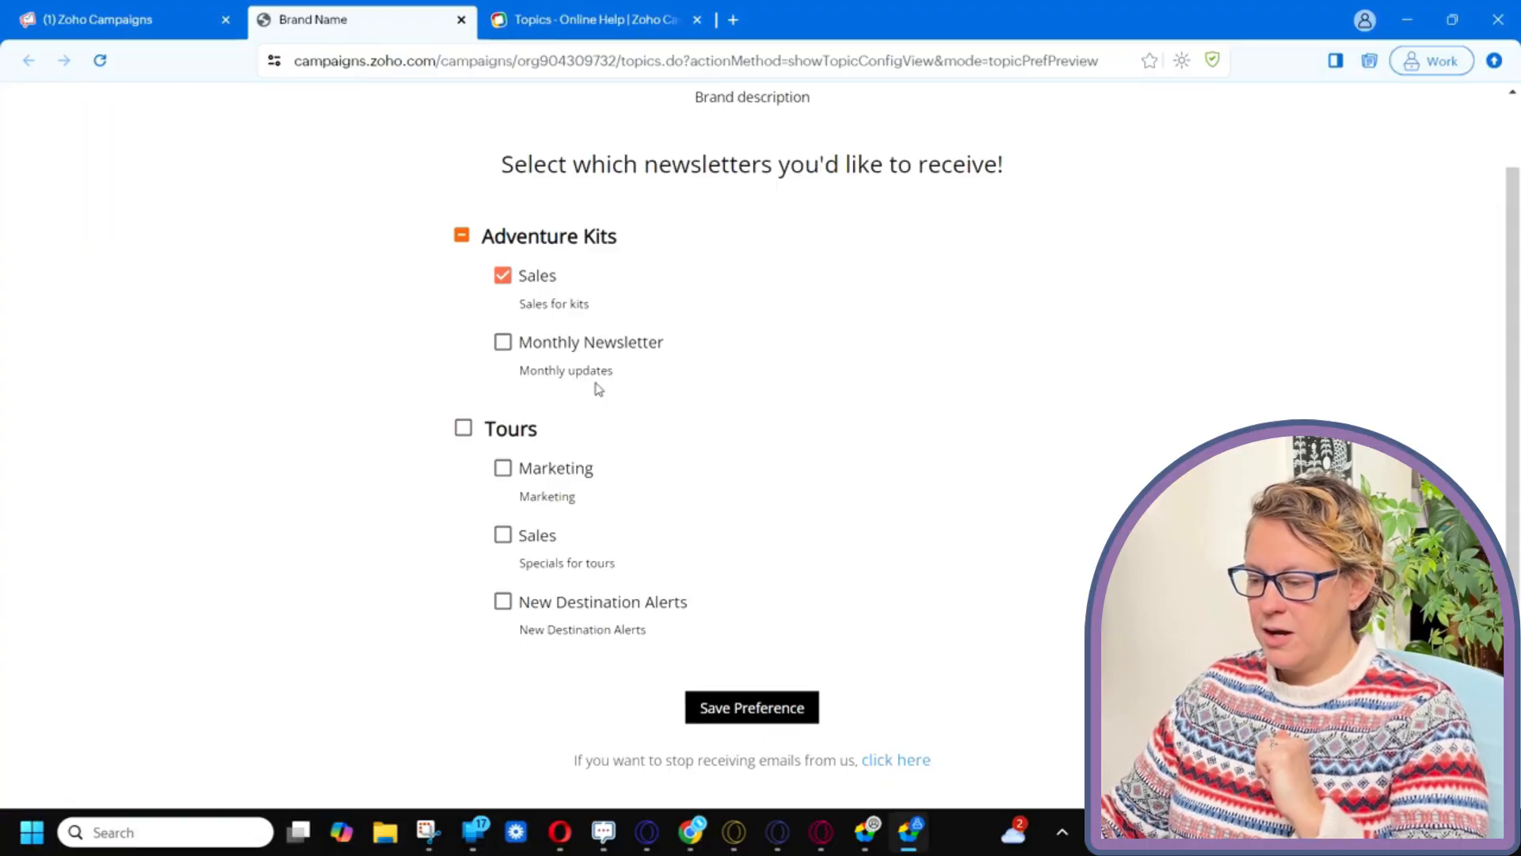
Tick New Destination Alerts under Tours on the previewed preference page, look over the whole page and close the preview.
left_click(504, 604)
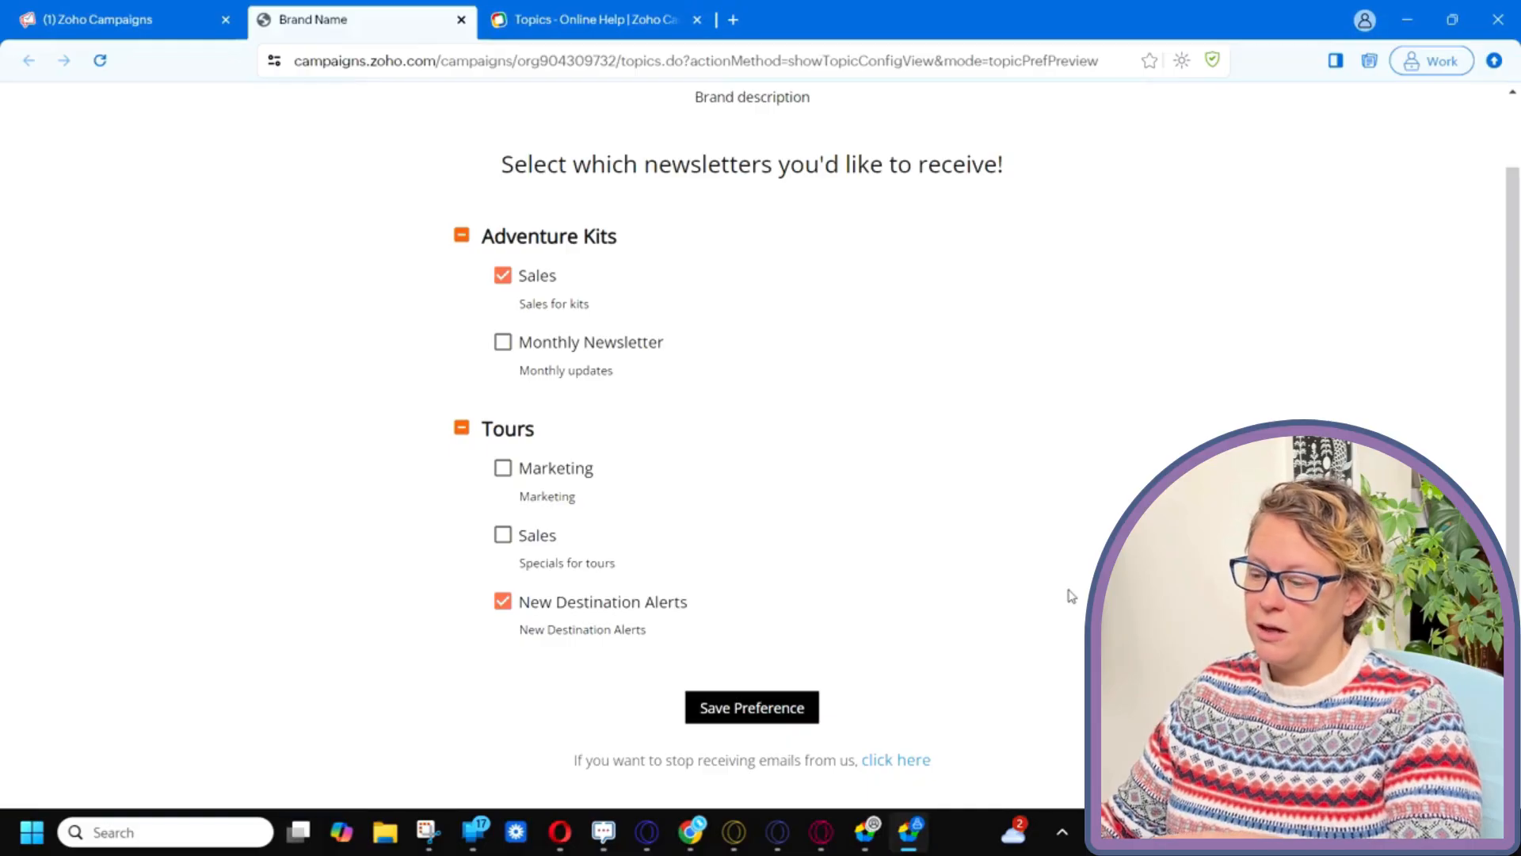
scroll(1071, 596, "down", 3)
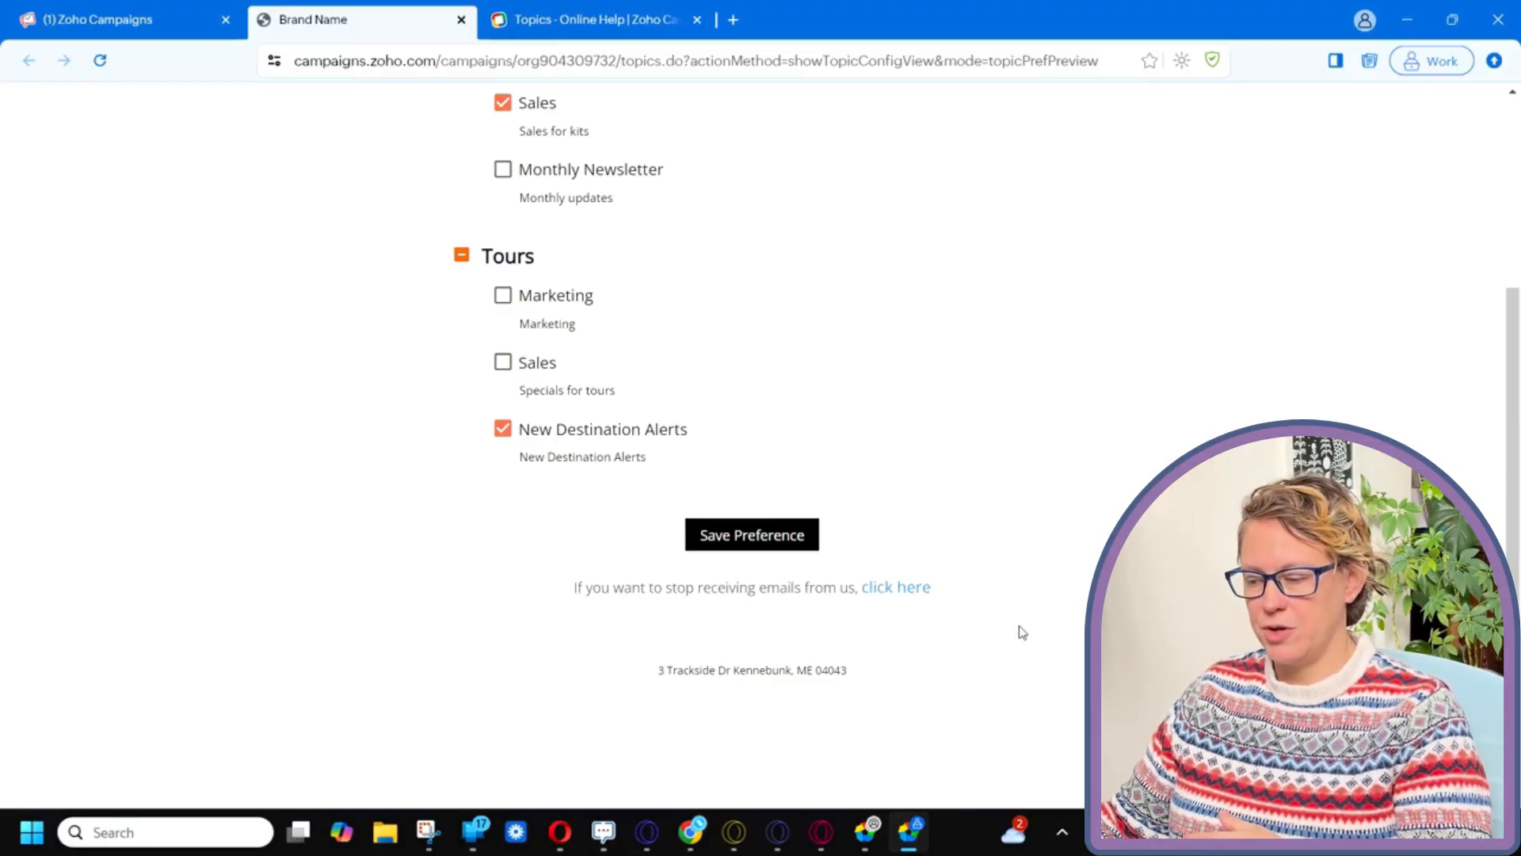
scroll(1022, 632, "up", 4)
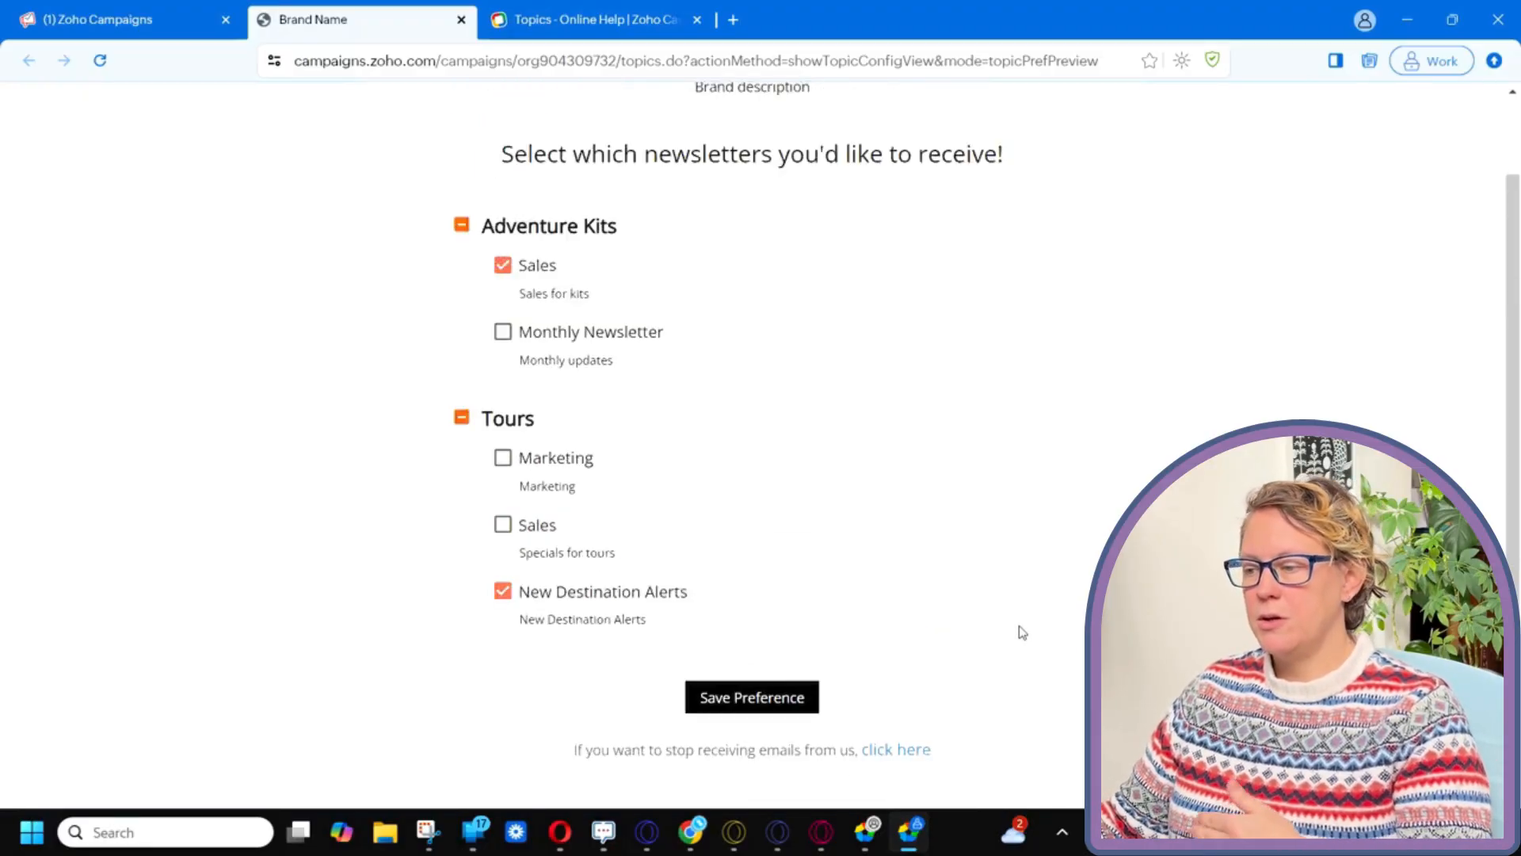
left_click(461, 20)
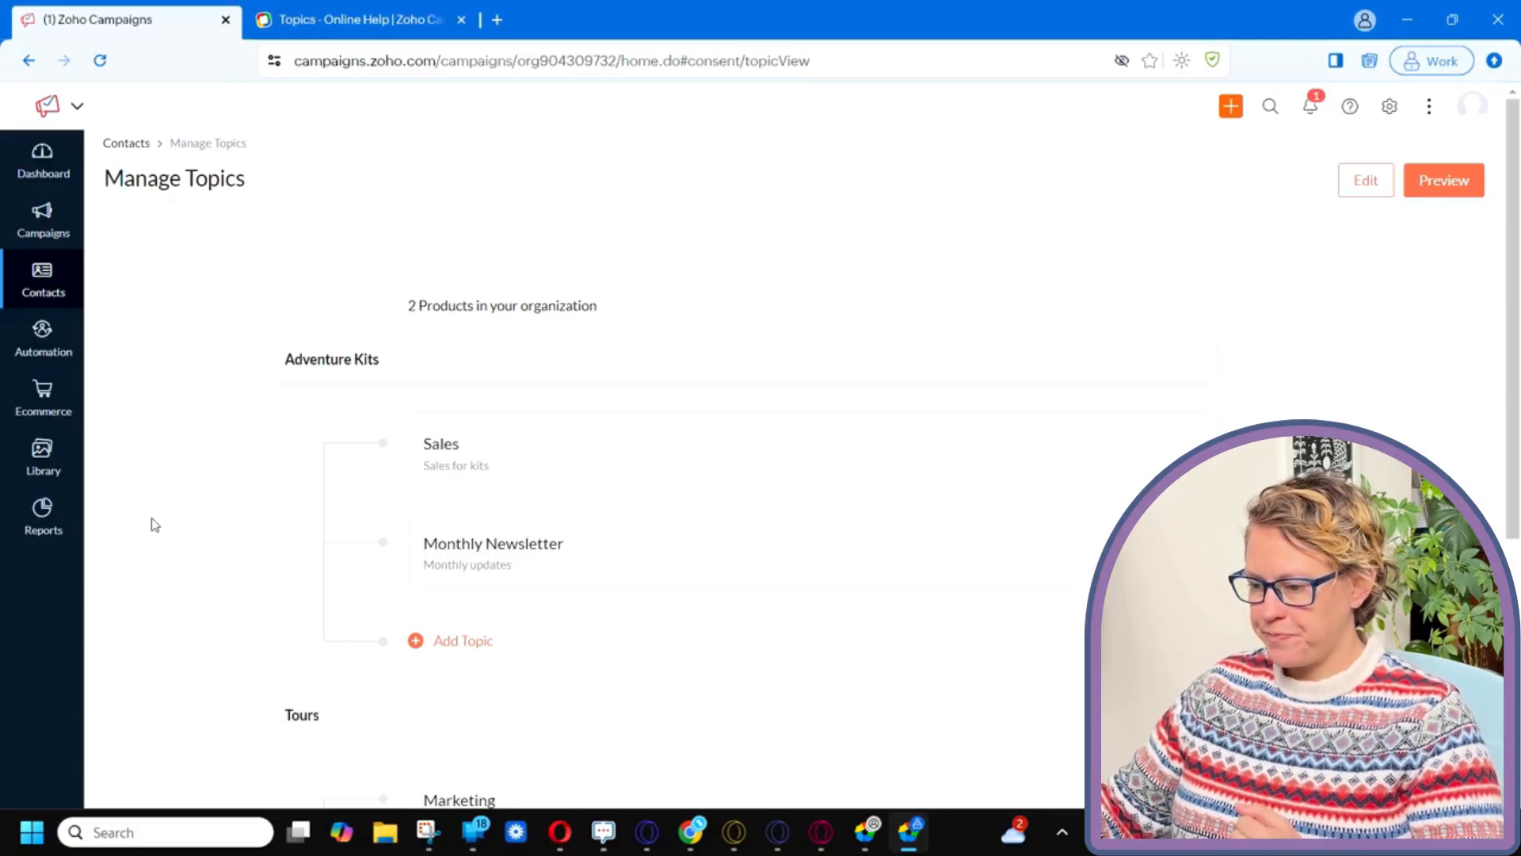
Look over the topics of both products and open the preference page for customization.
scroll(228, 567, "down", 3)
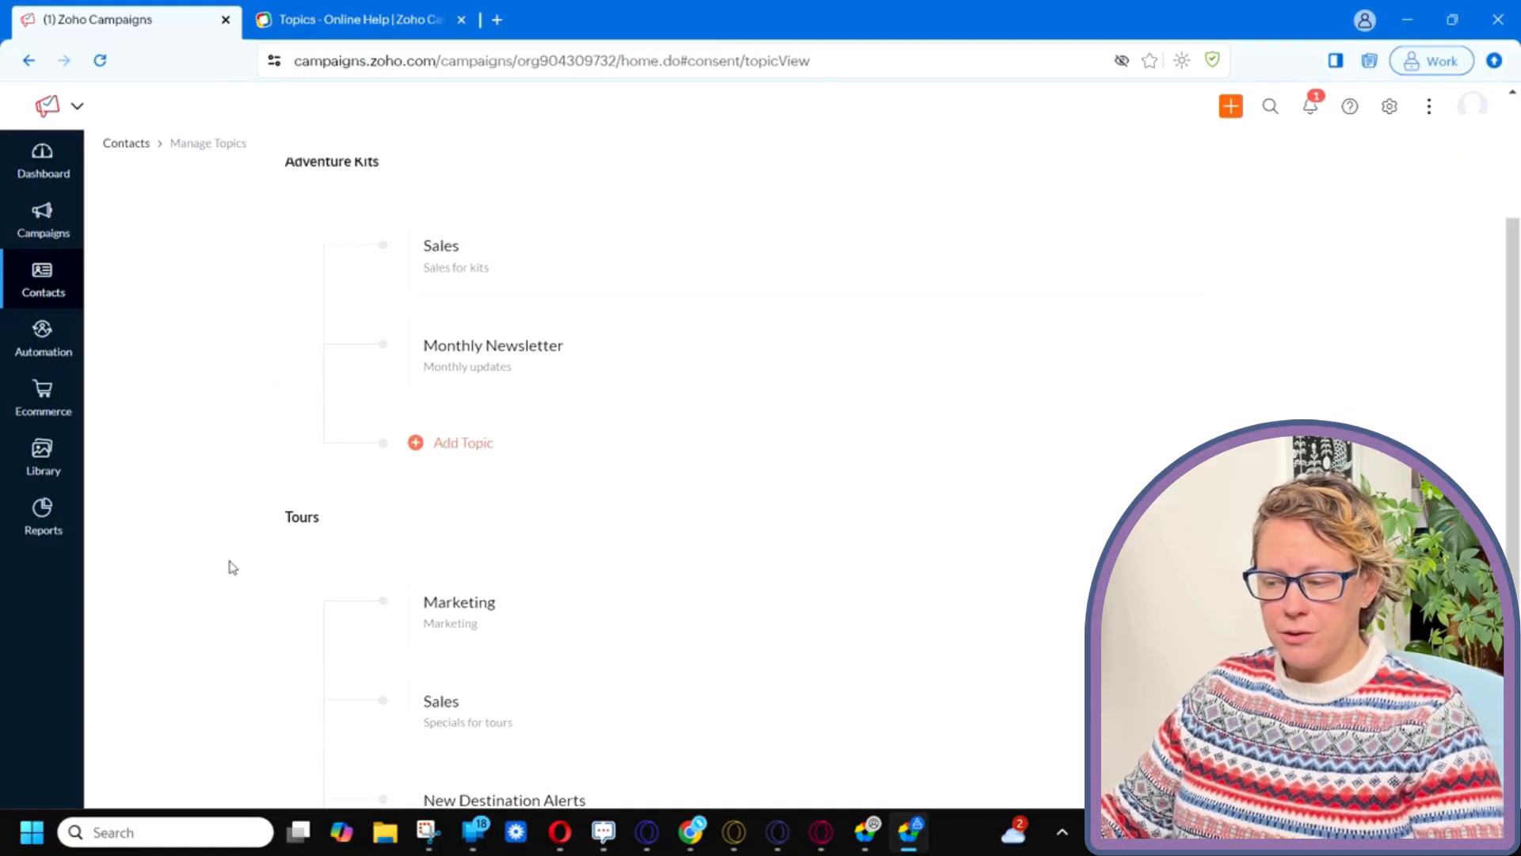
scroll(231, 567, "up", 1)
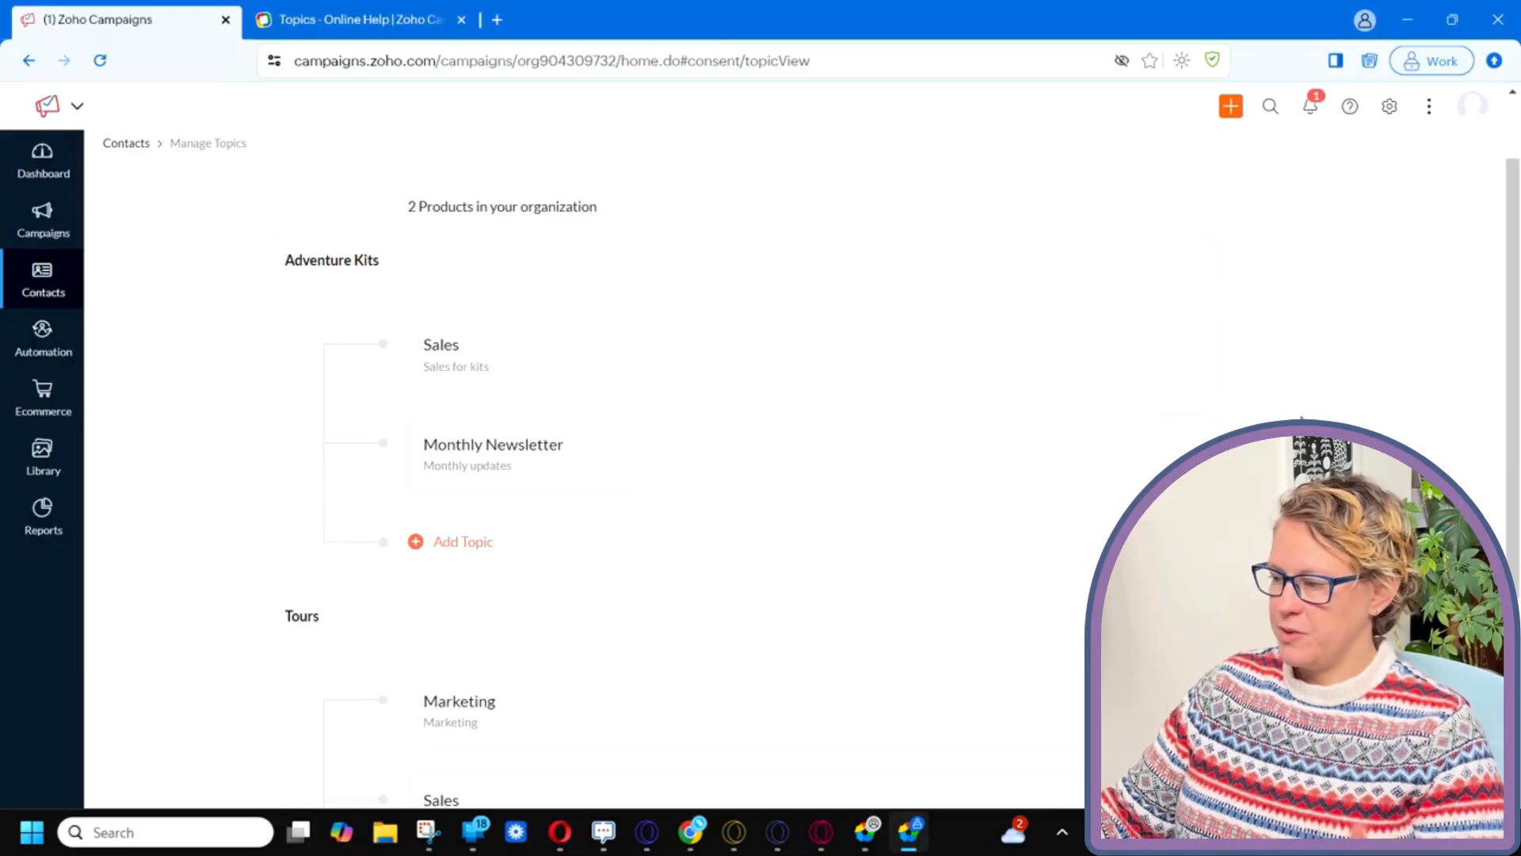
scroll(713, 475, "up", 2)
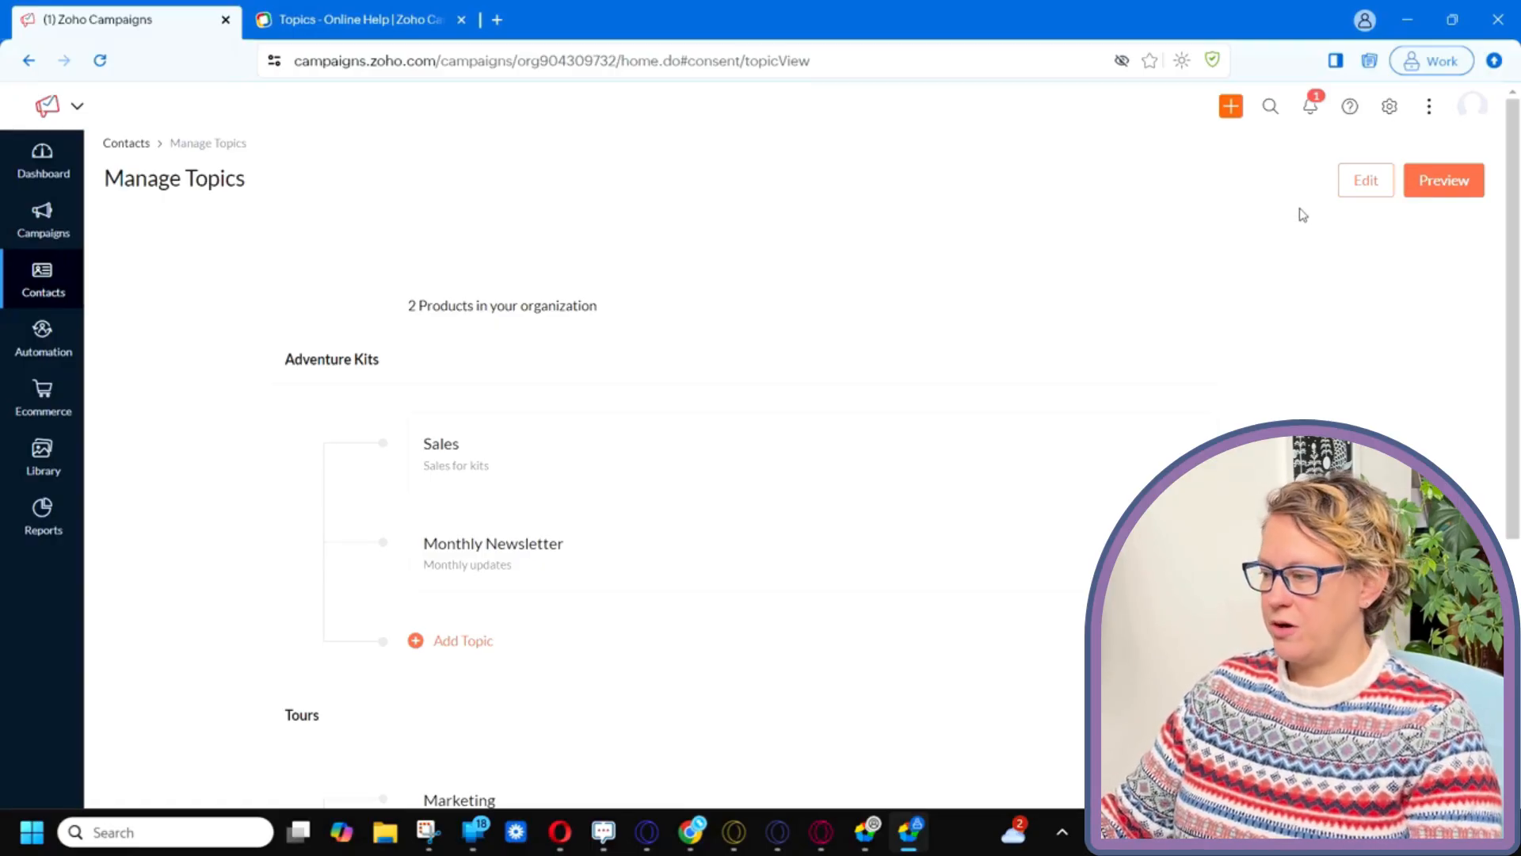
left_click(1367, 187)
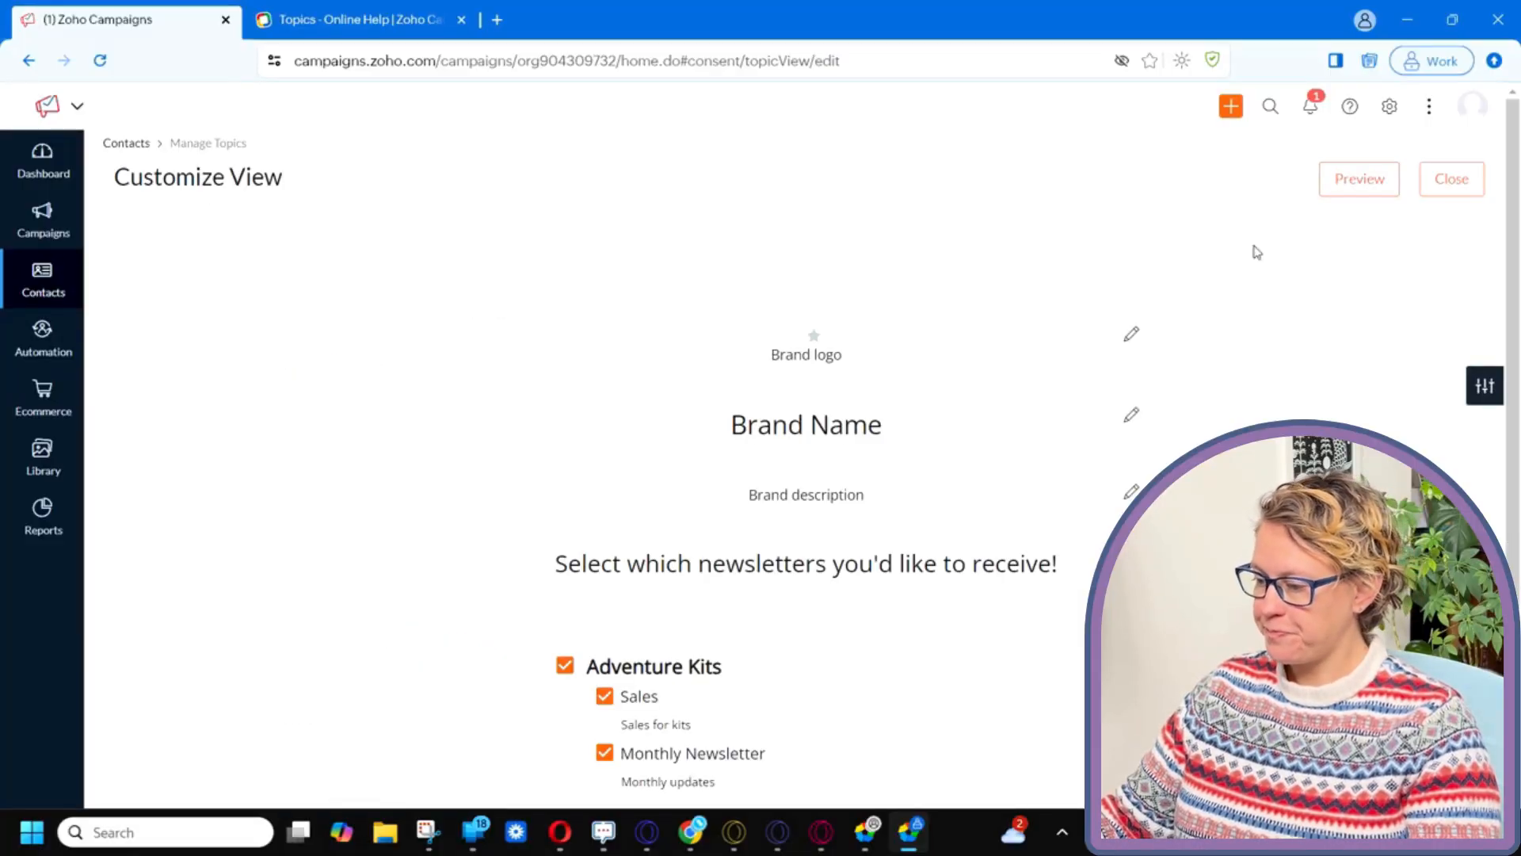
scroll(1249, 341, "down", 1)
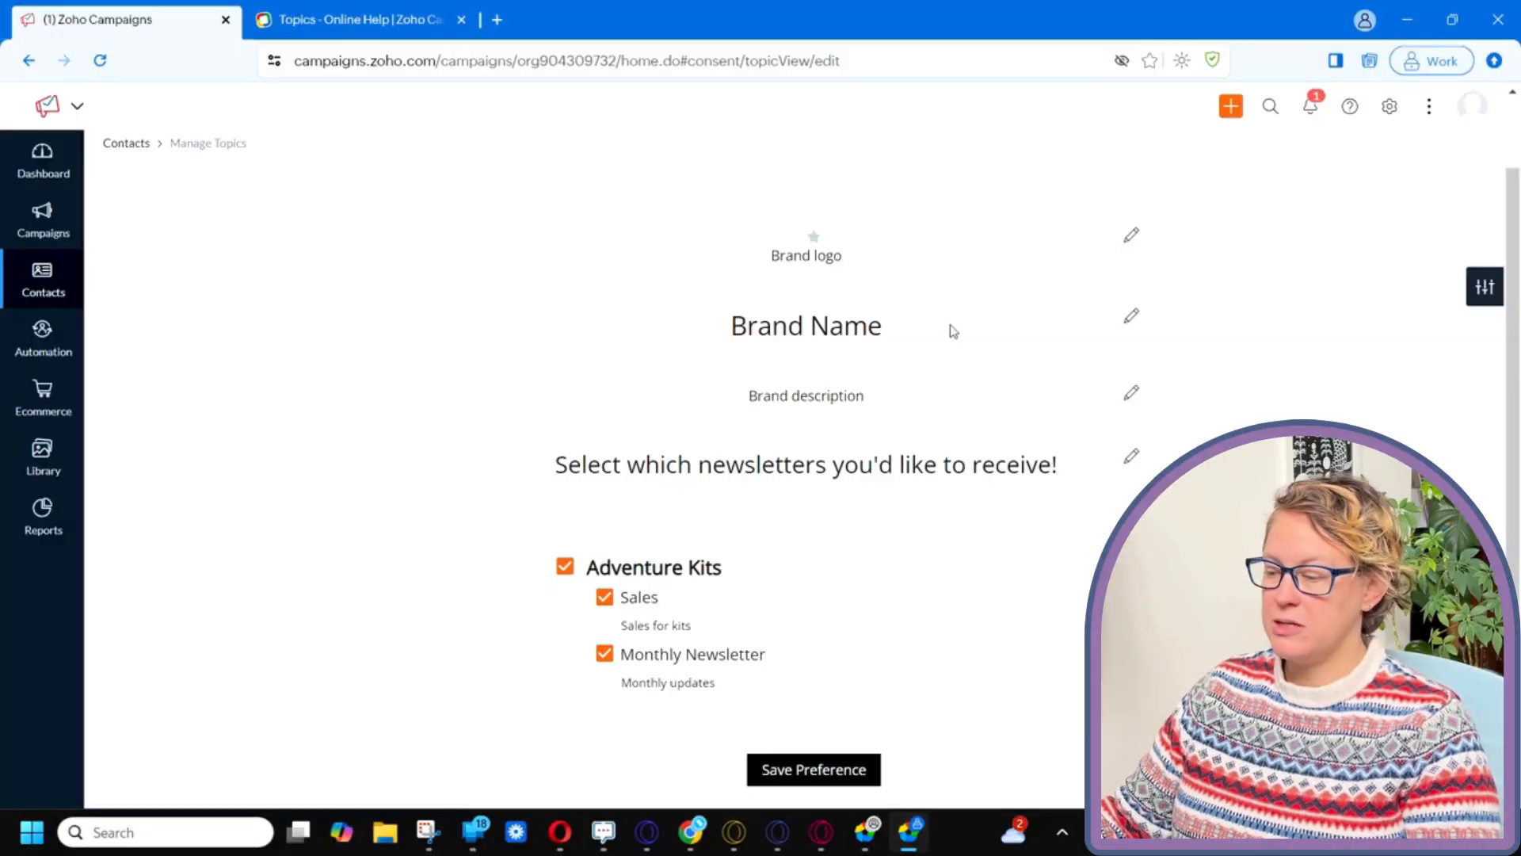
Change the brand name text on the preference page to "Zona Adventures".
left_click(1133, 319)
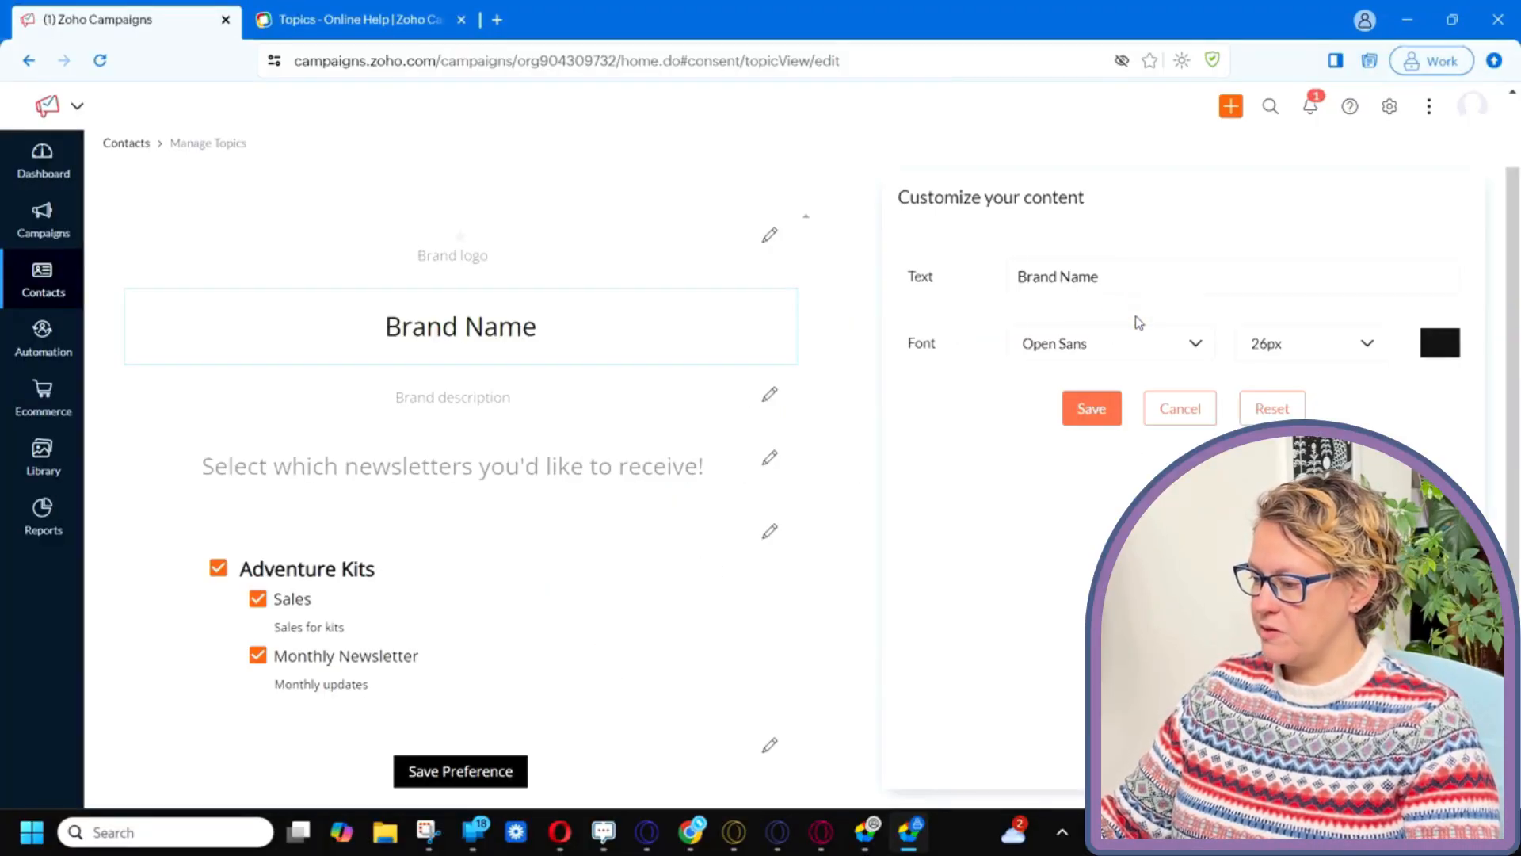
triple_click(1005, 277)
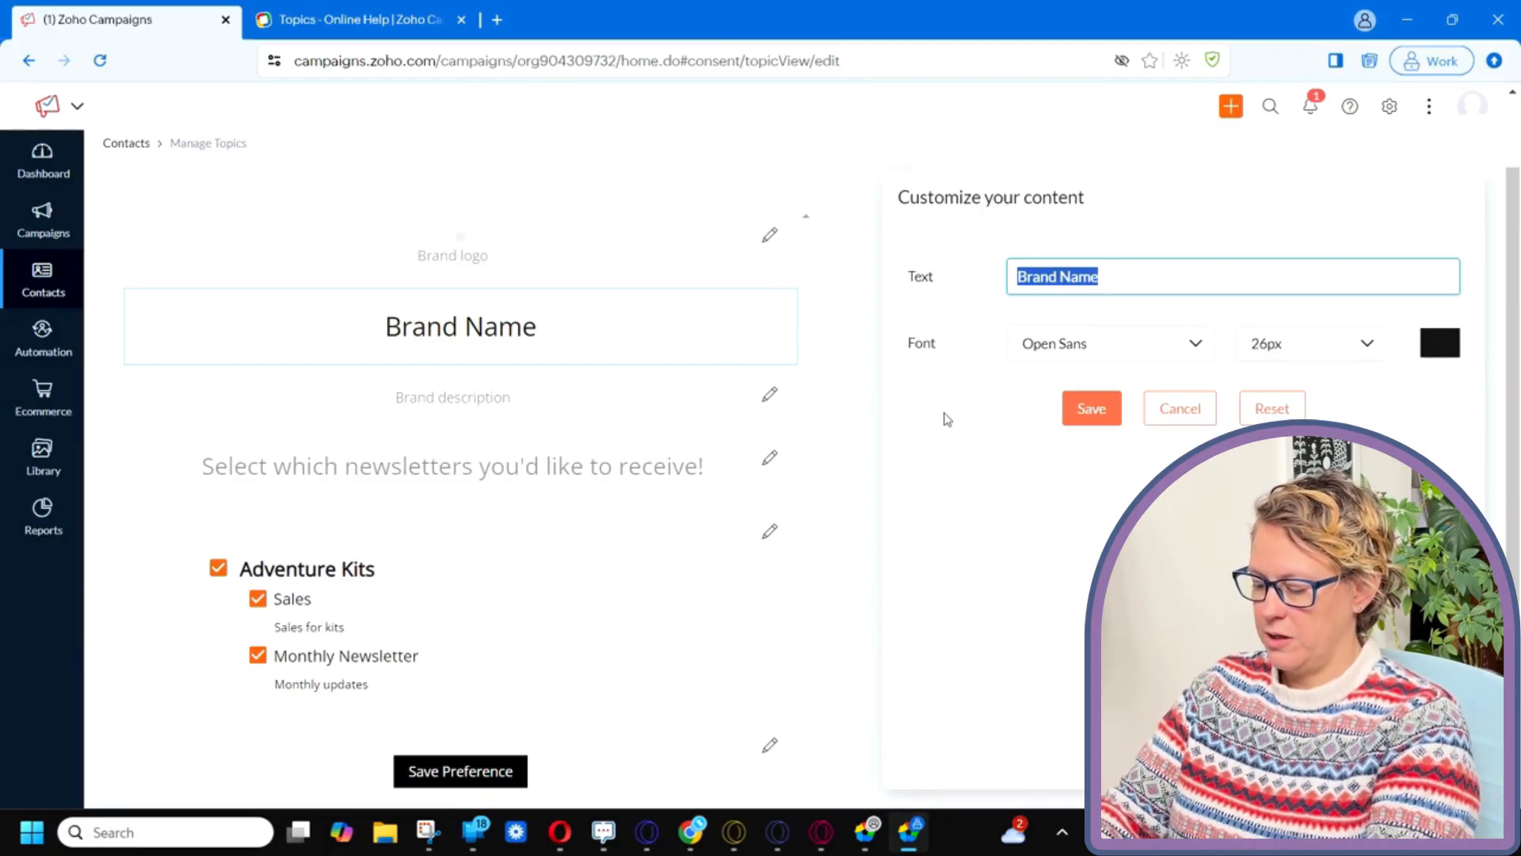
type("Zona T")
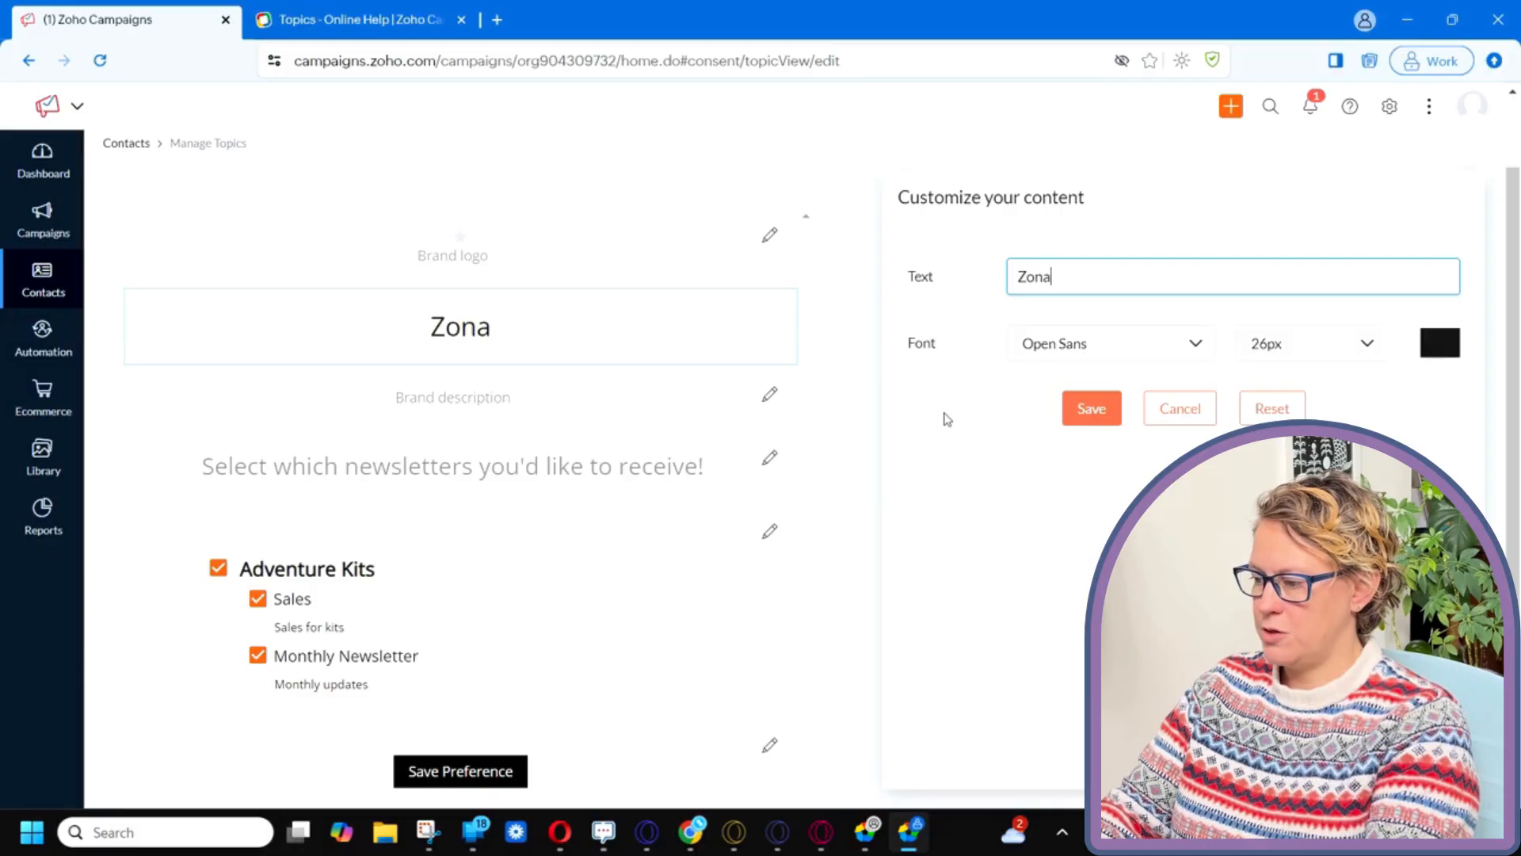
key("BackSpace")
key("BackSpace")
type("Ad")
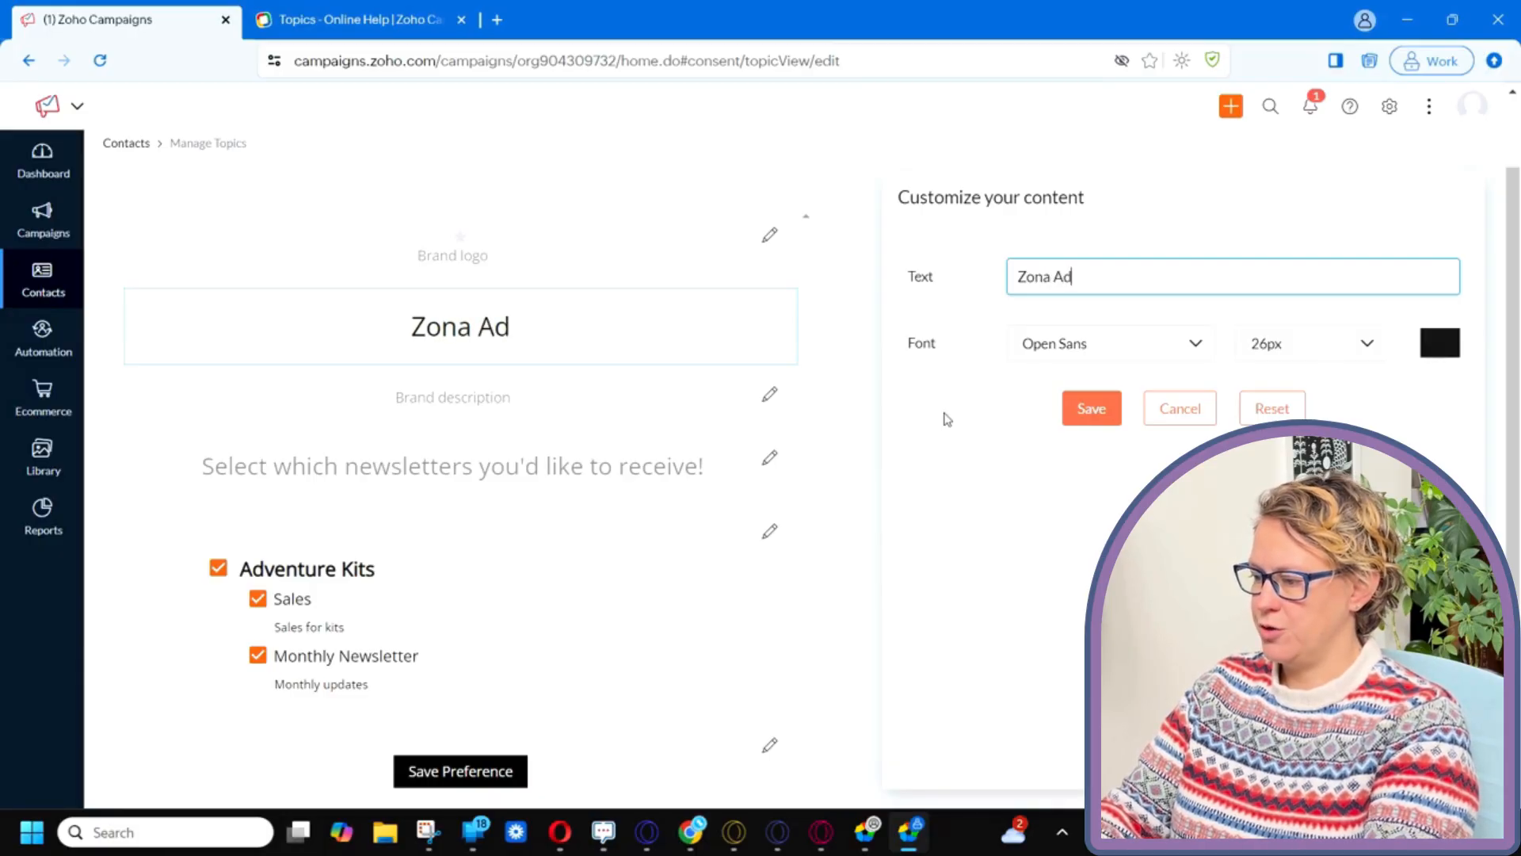
type("ventures")
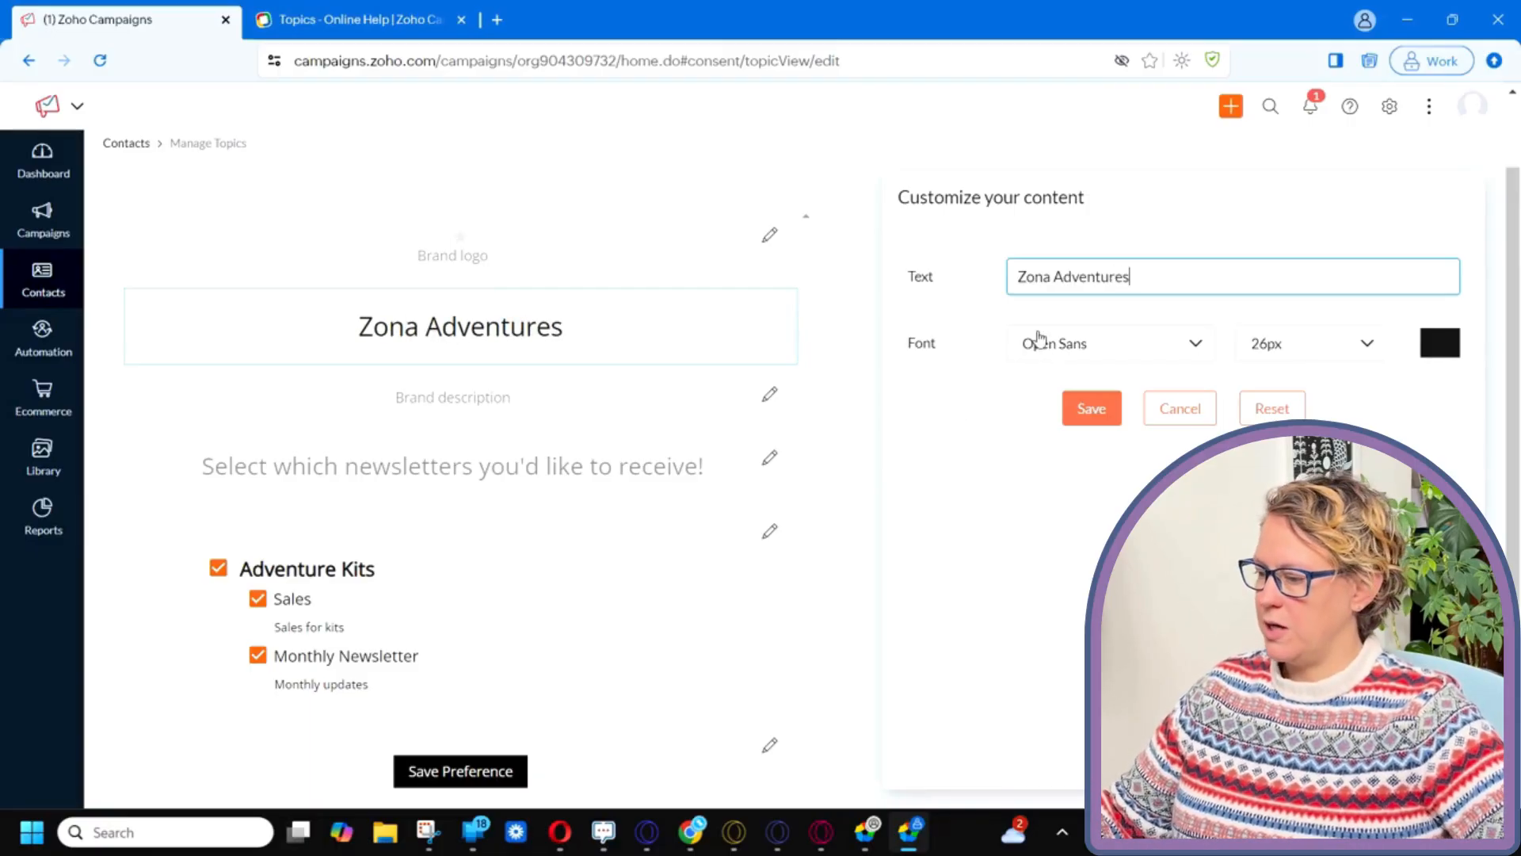
Style the brand name in Comic Sans MS with a dark green text colour and save the customization.
left_click(1142, 344)
scroll(1124, 442, "down", 2)
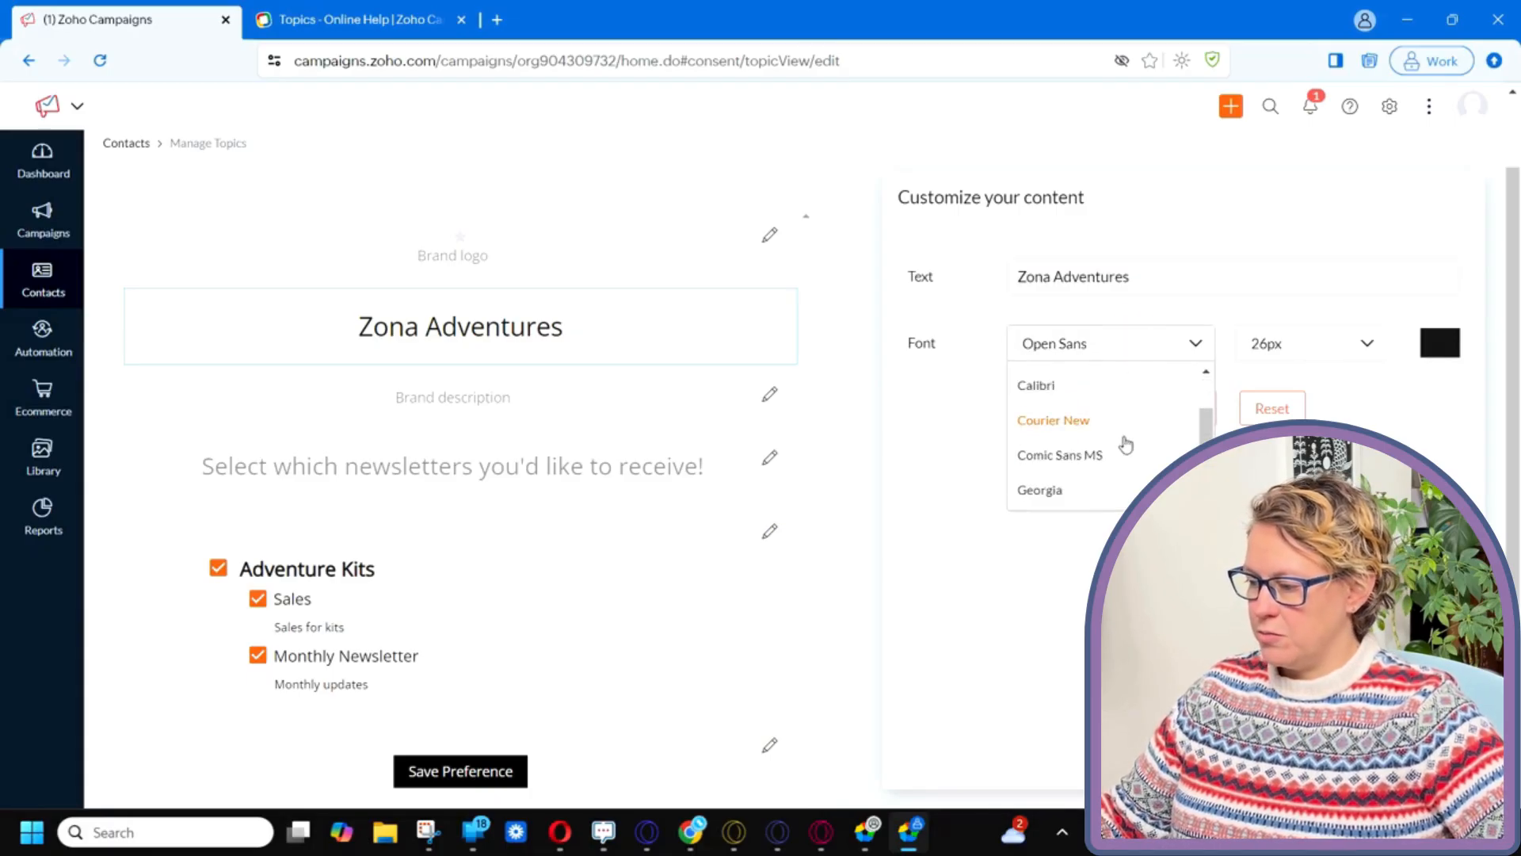
left_click(1086, 452)
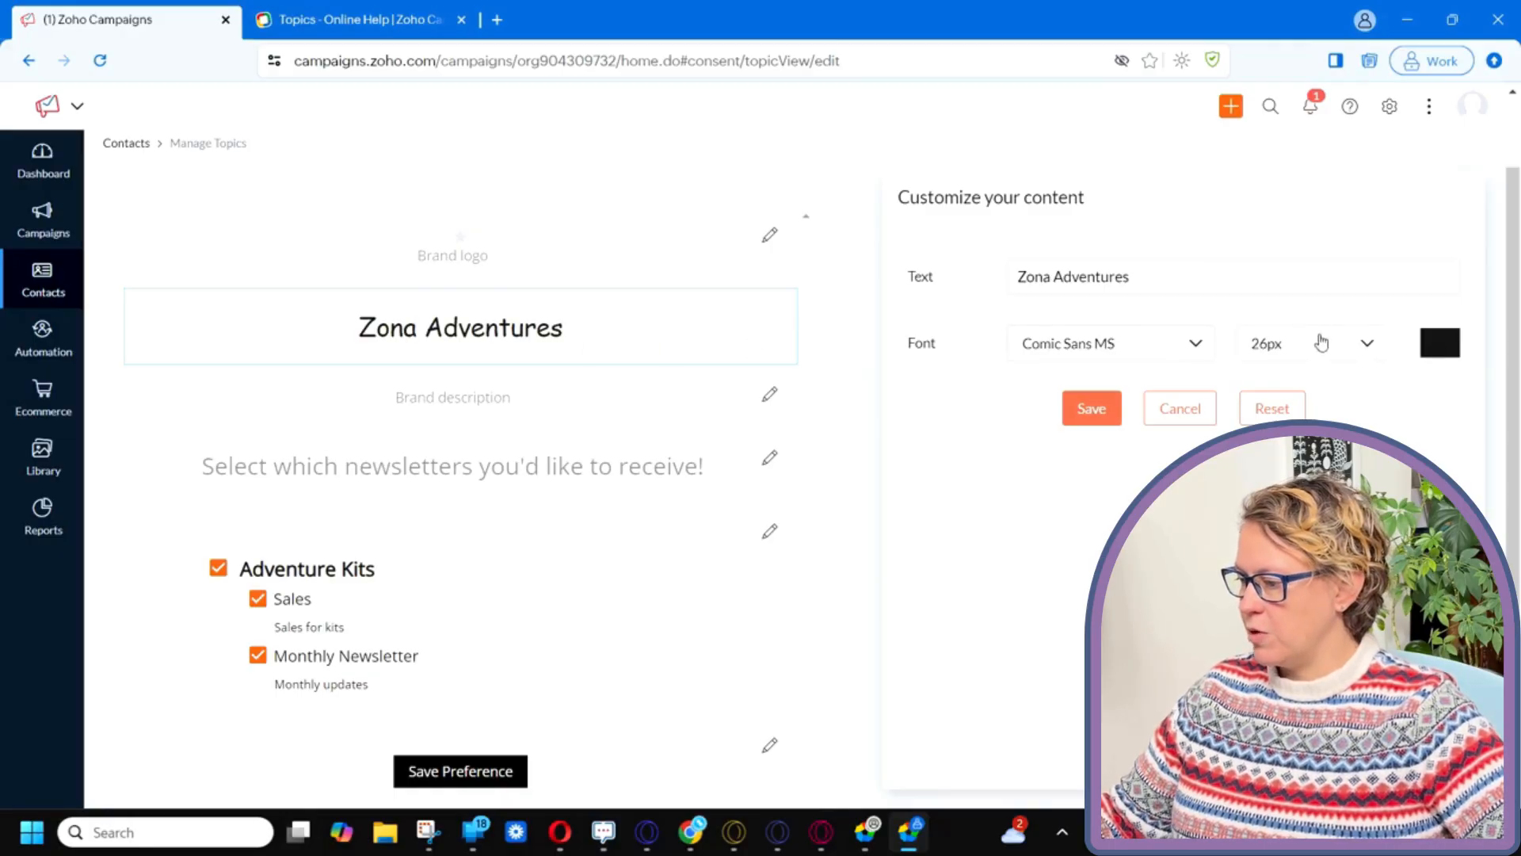
left_click(1440, 343)
left_click(1275, 538)
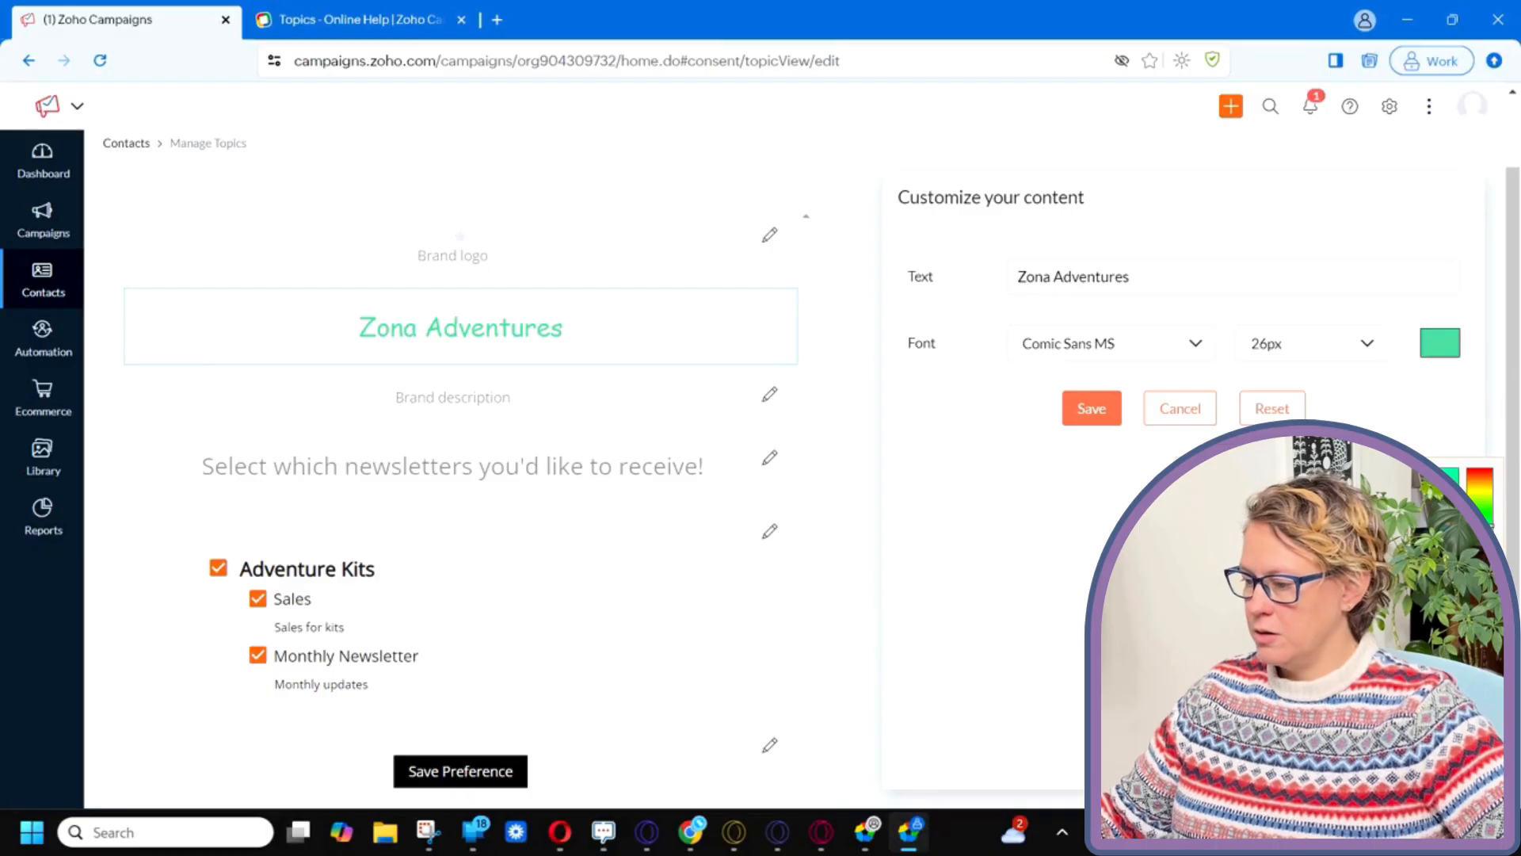
left_click(1277, 559)
left_click(1111, 538)
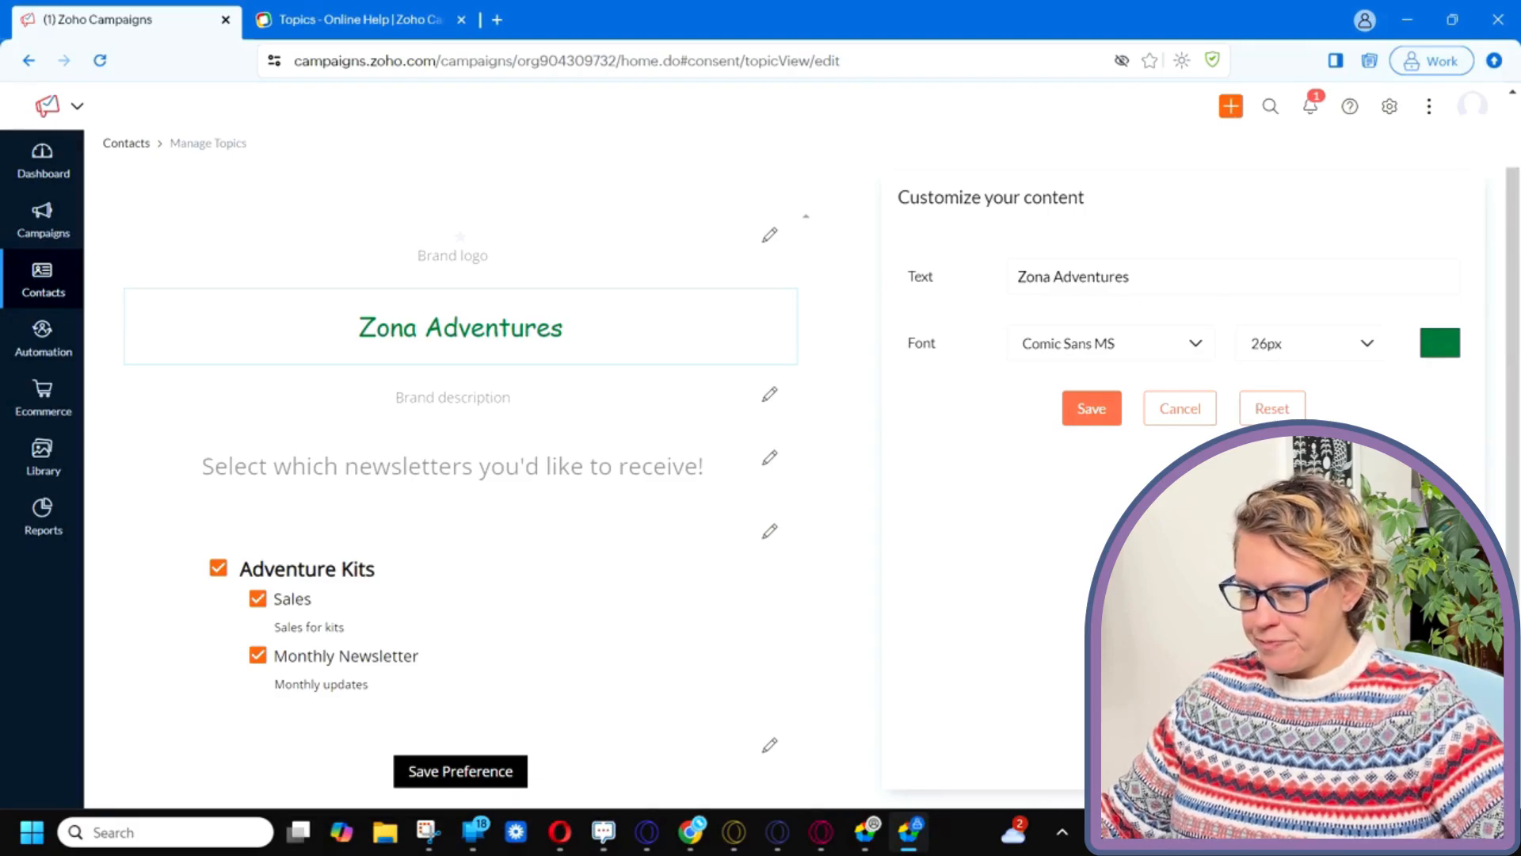
left_click(1092, 408)
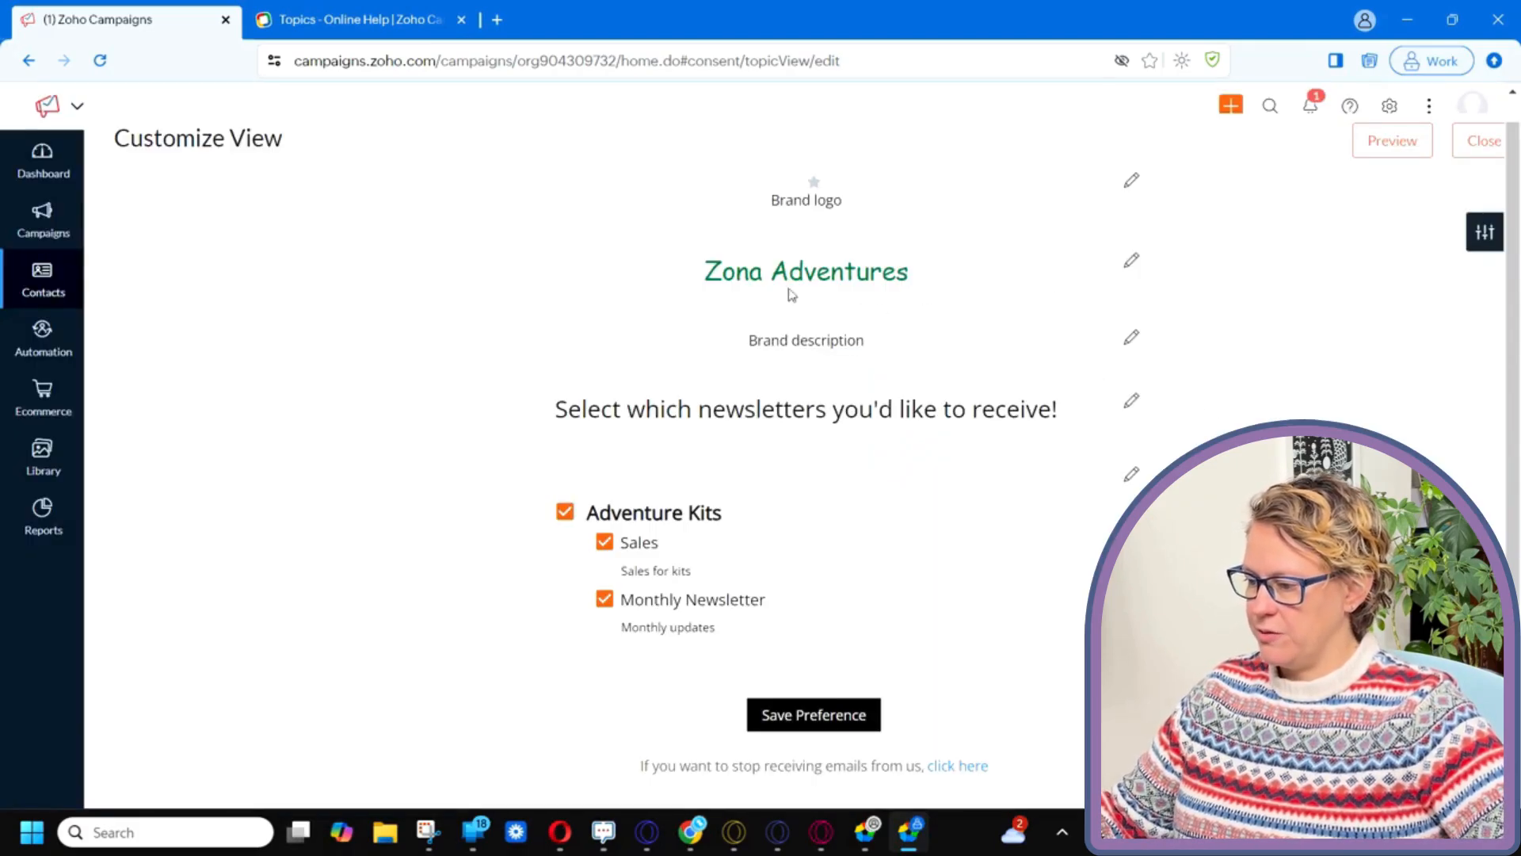
left_click(1135, 339)
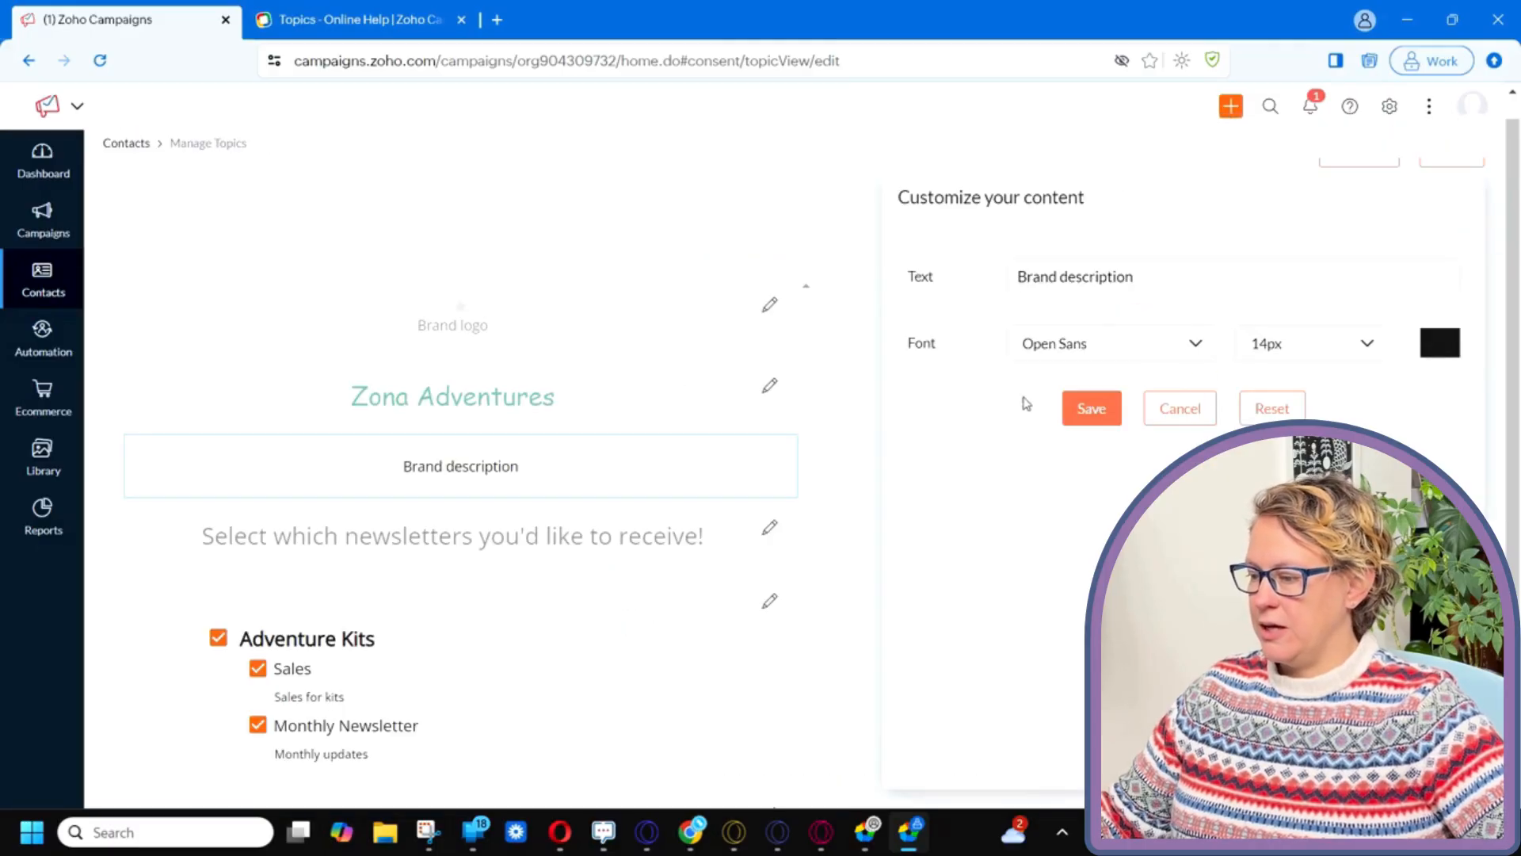
left_click(1204, 279)
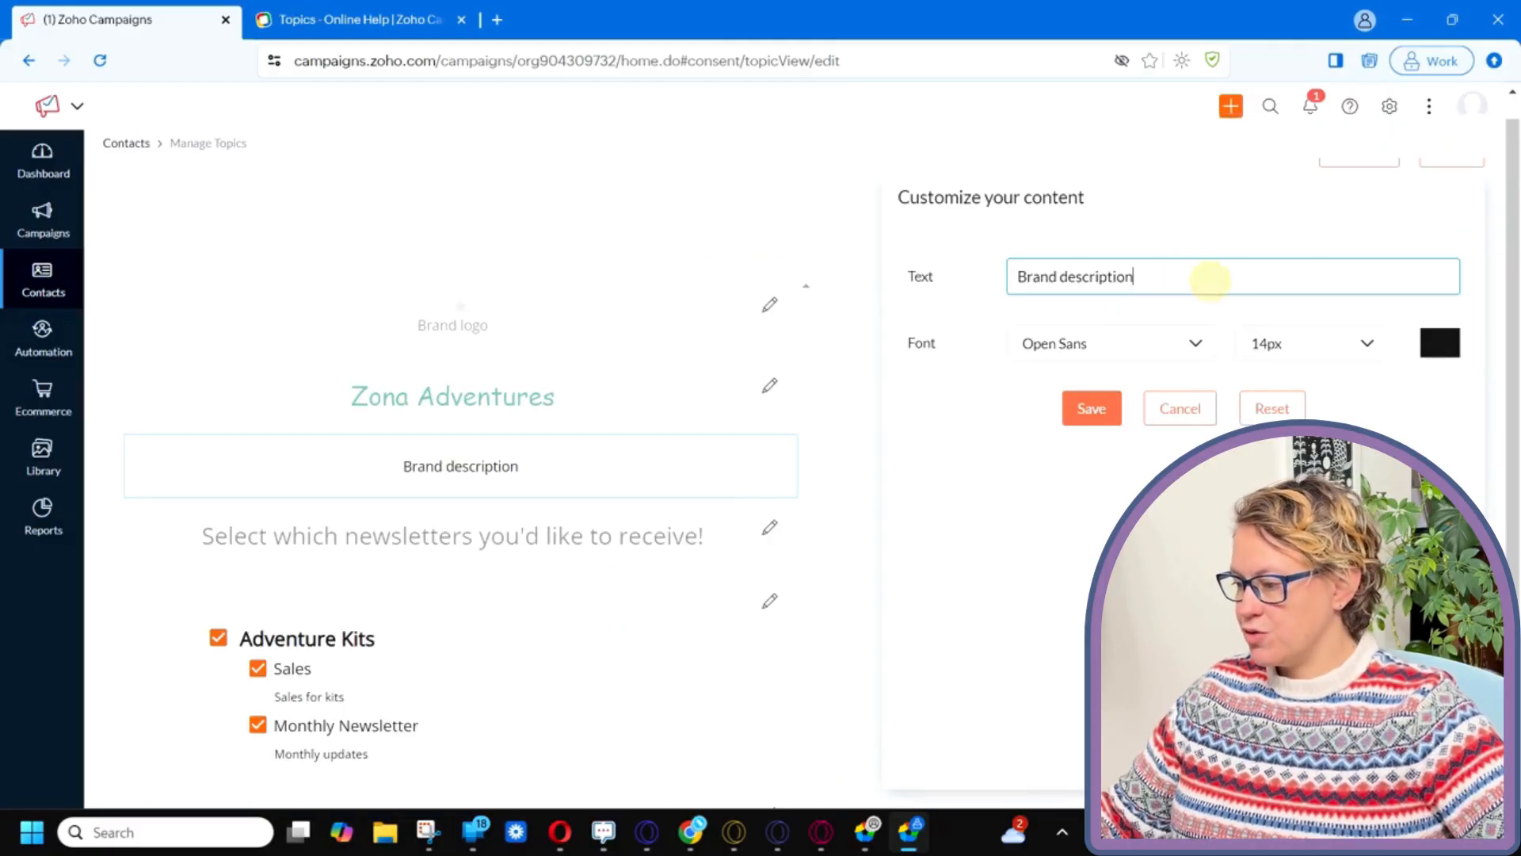
left_click(1181, 410)
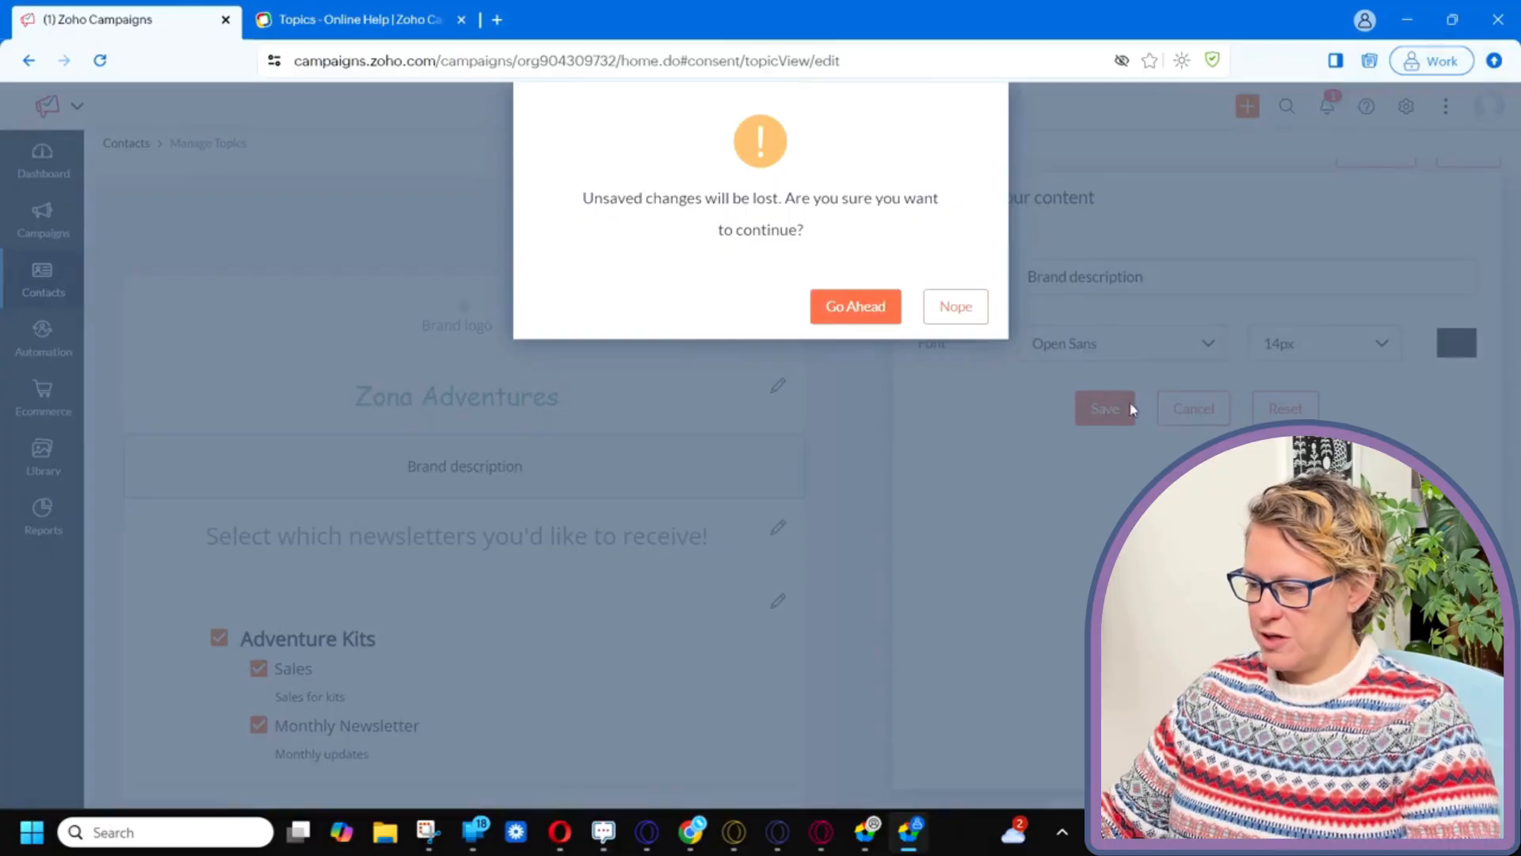
left_click(867, 311)
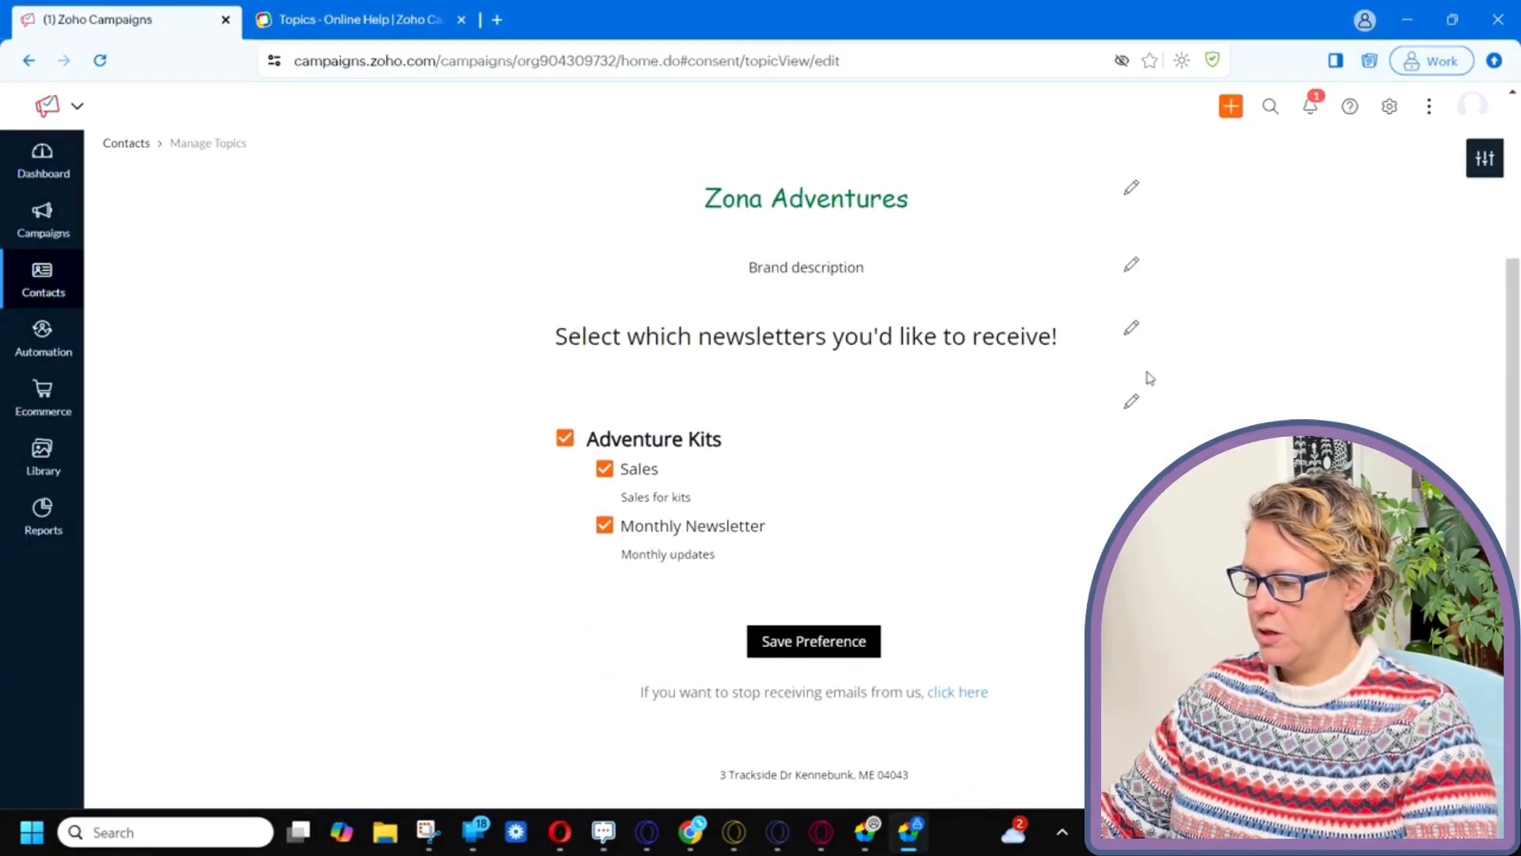
left_click(1131, 329)
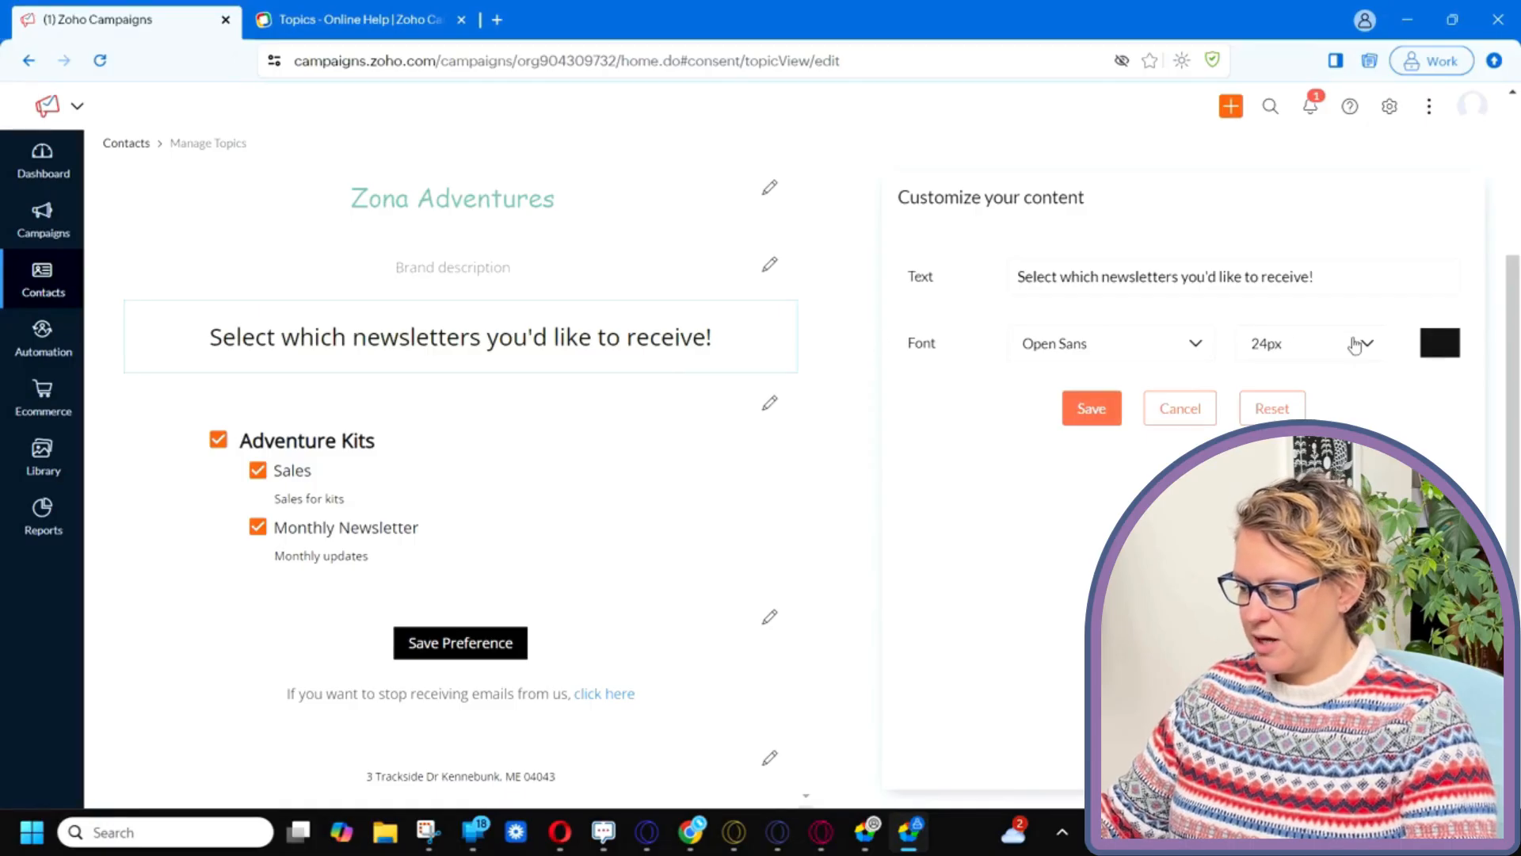
left_click(1102, 412)
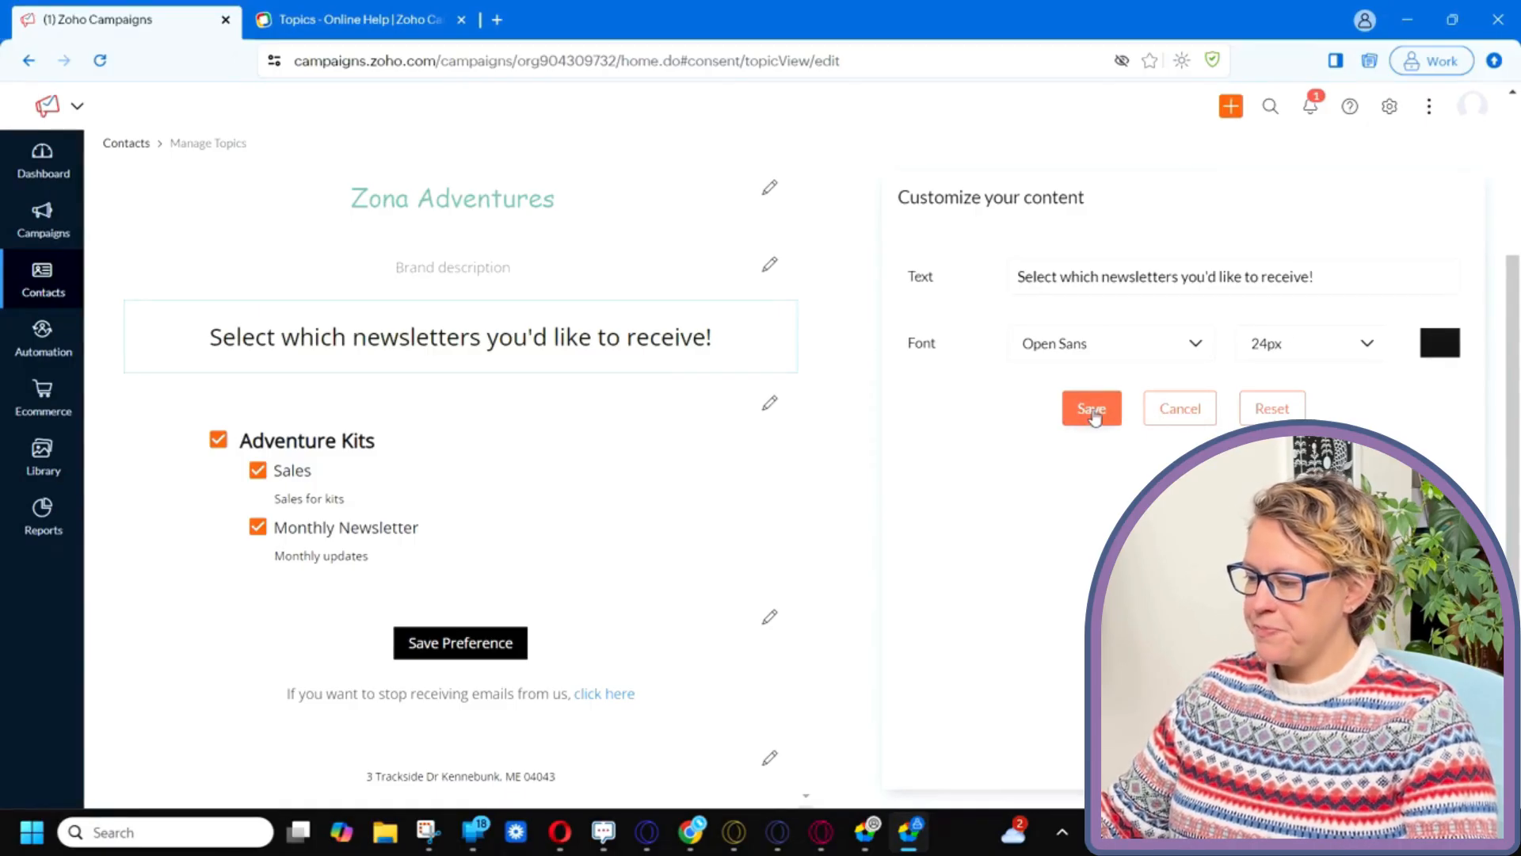
Switch the topics' subscribe/unsubscribe selection from check boxes to dropdown lists and save the customization.
scroll(991, 444, "down", 1)
left_click(1133, 369)
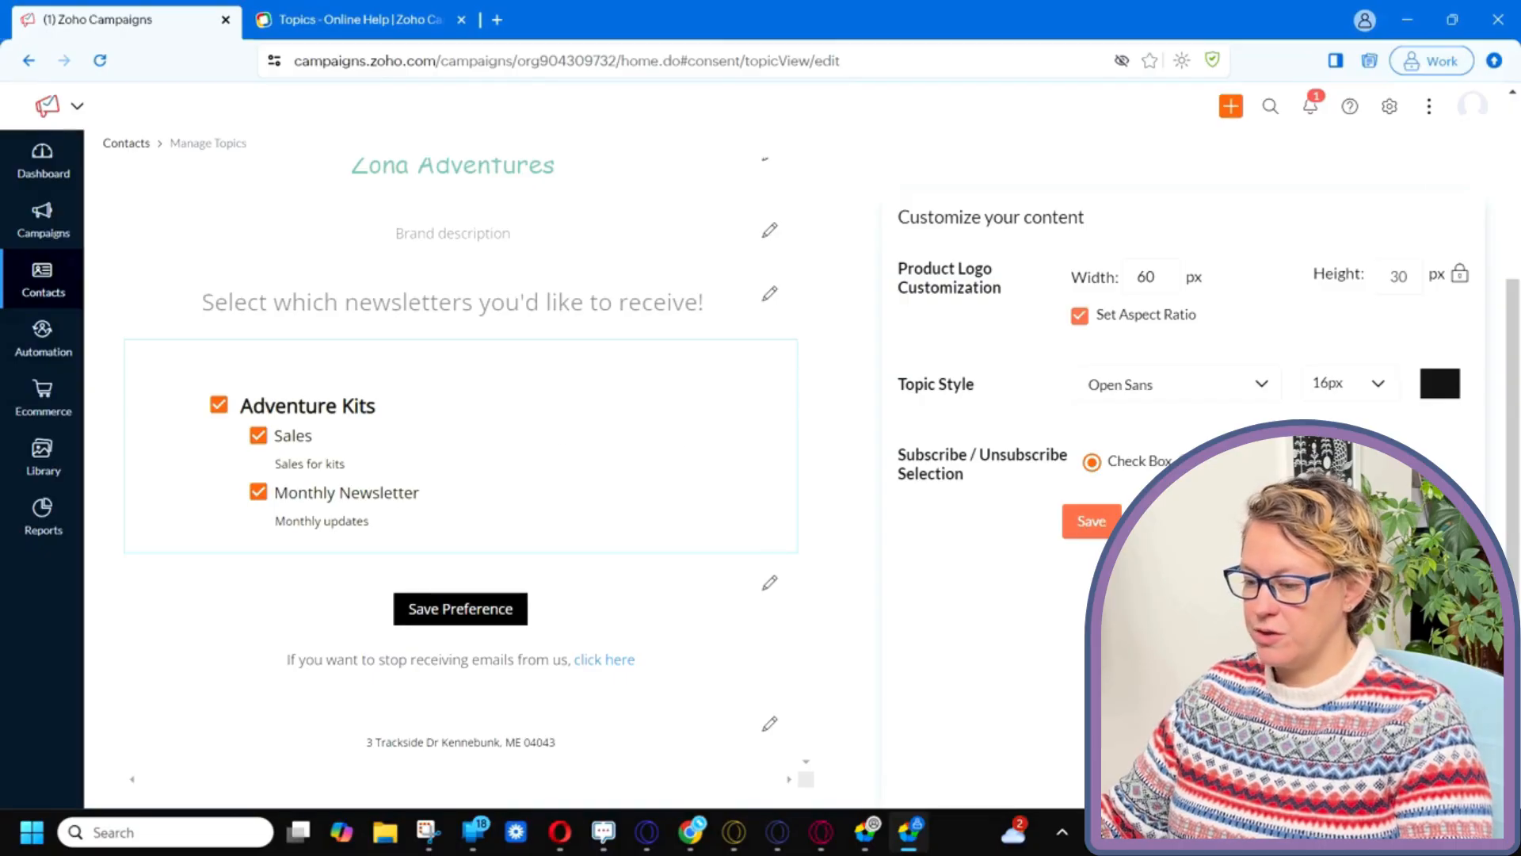
left_click(1192, 462)
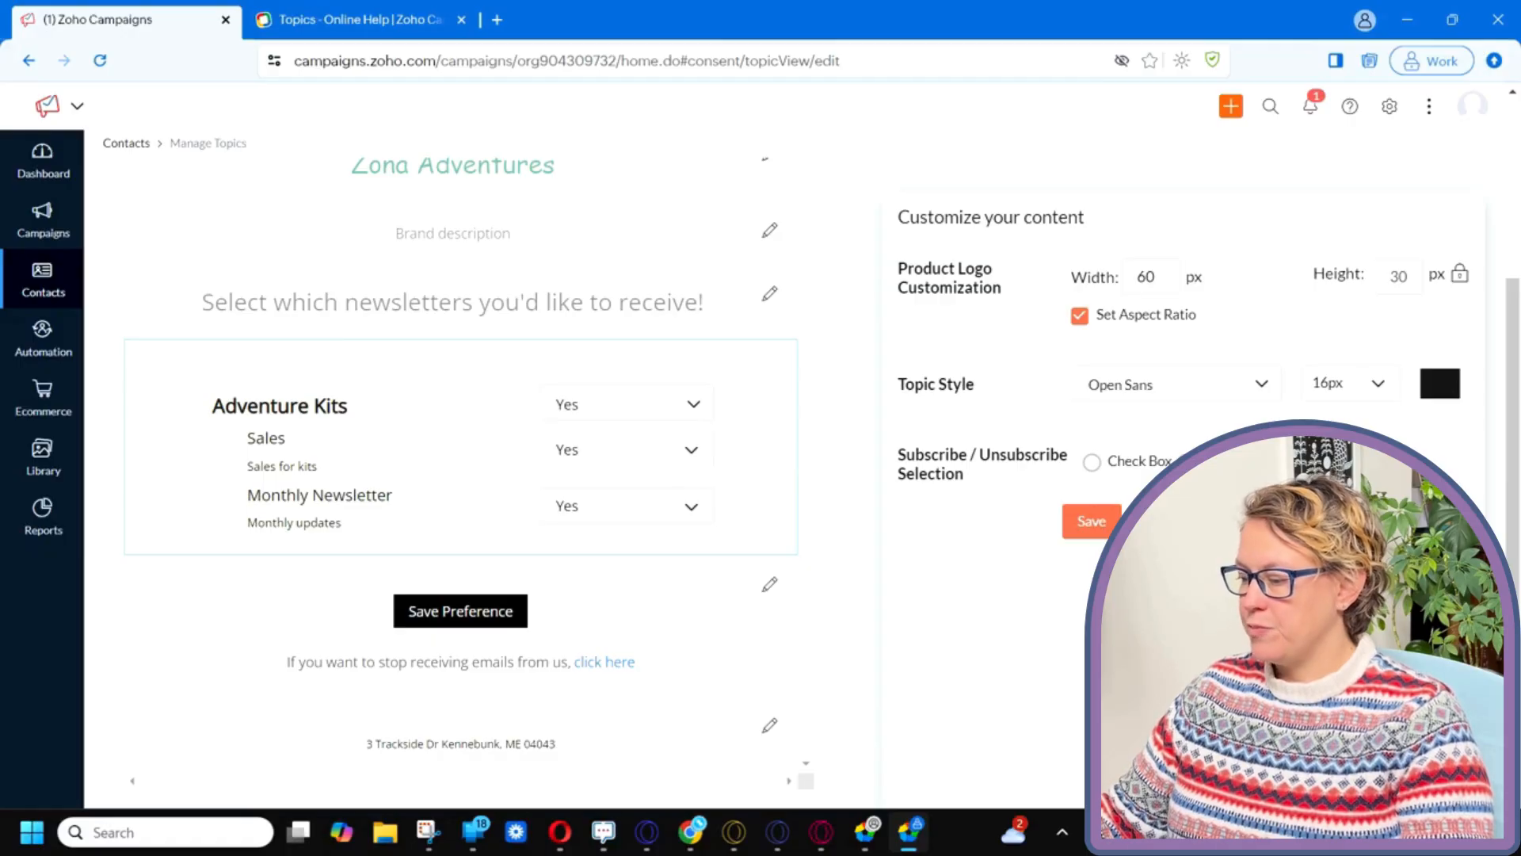
left_click(1160, 521)
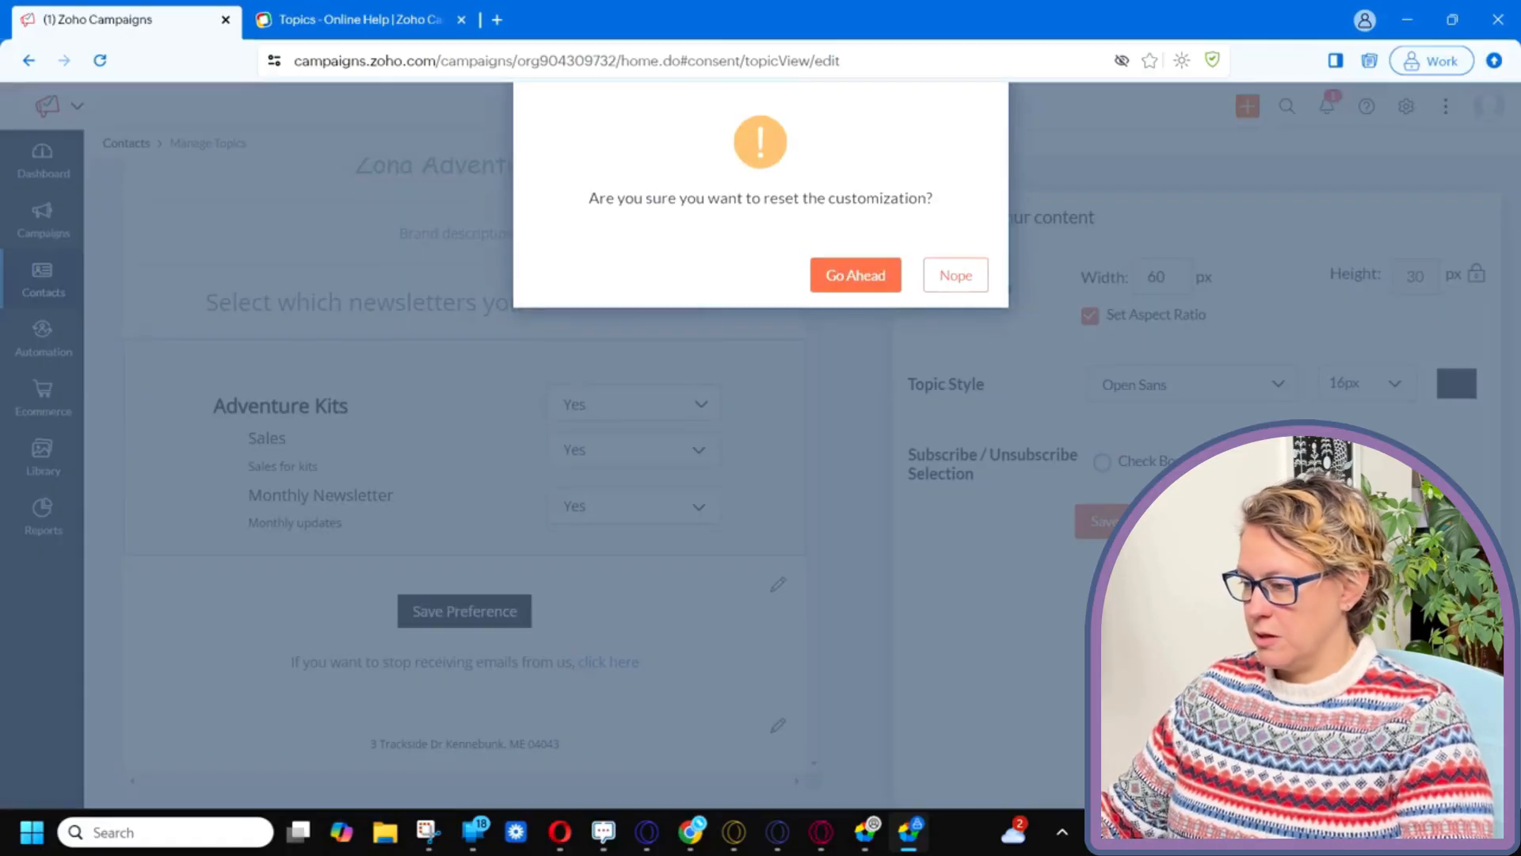
left_click(871, 279)
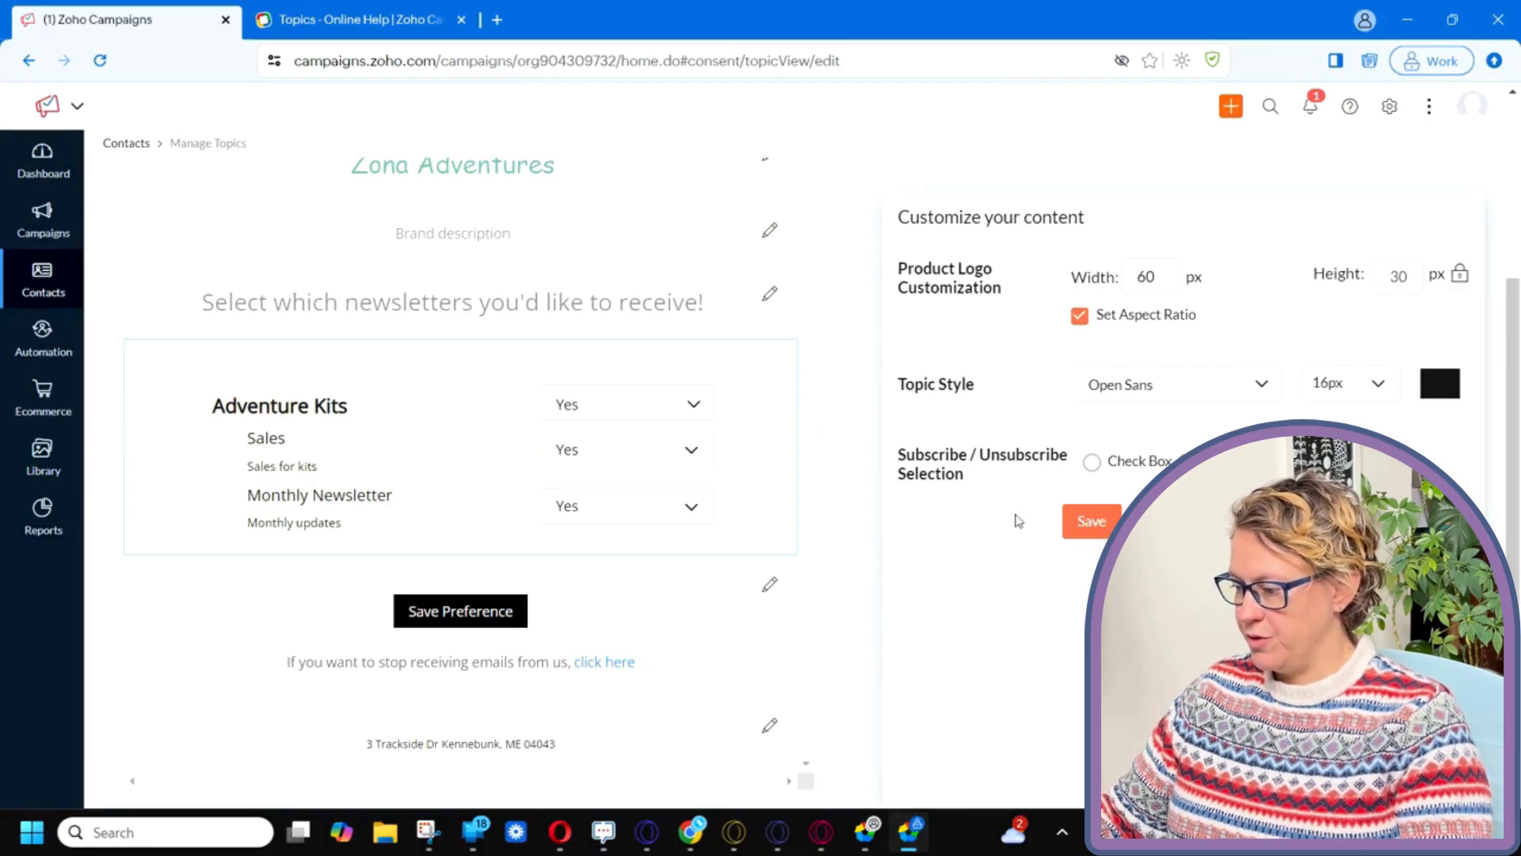
left_click(1106, 520)
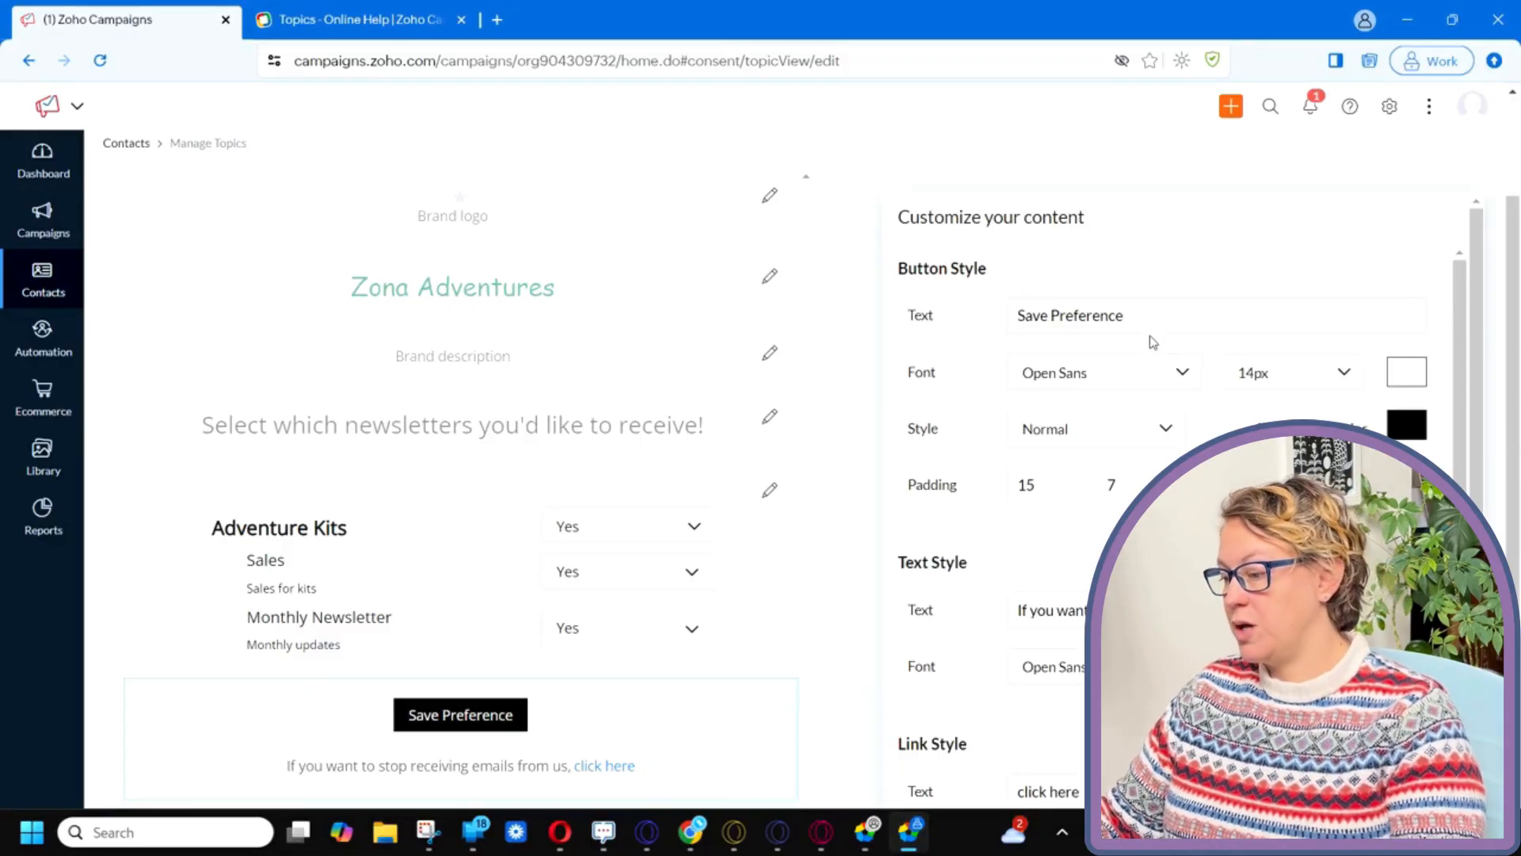
Set the background colour of the Save Preference button to dark green.
scroll(1151, 340, "down", 1)
left_click(1406, 326)
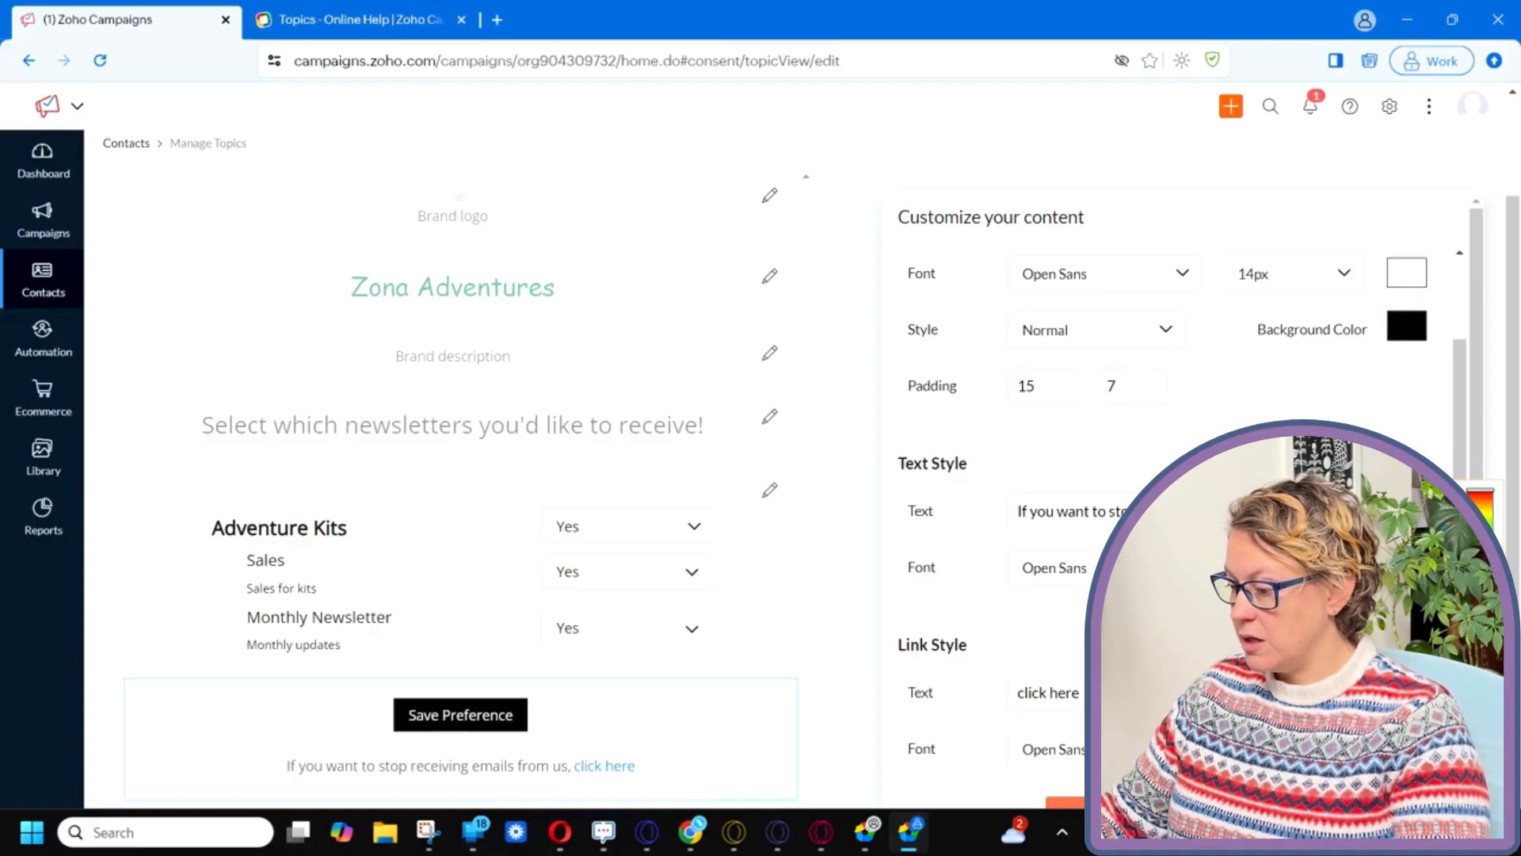
left_click(1347, 570)
left_click(1299, 409)
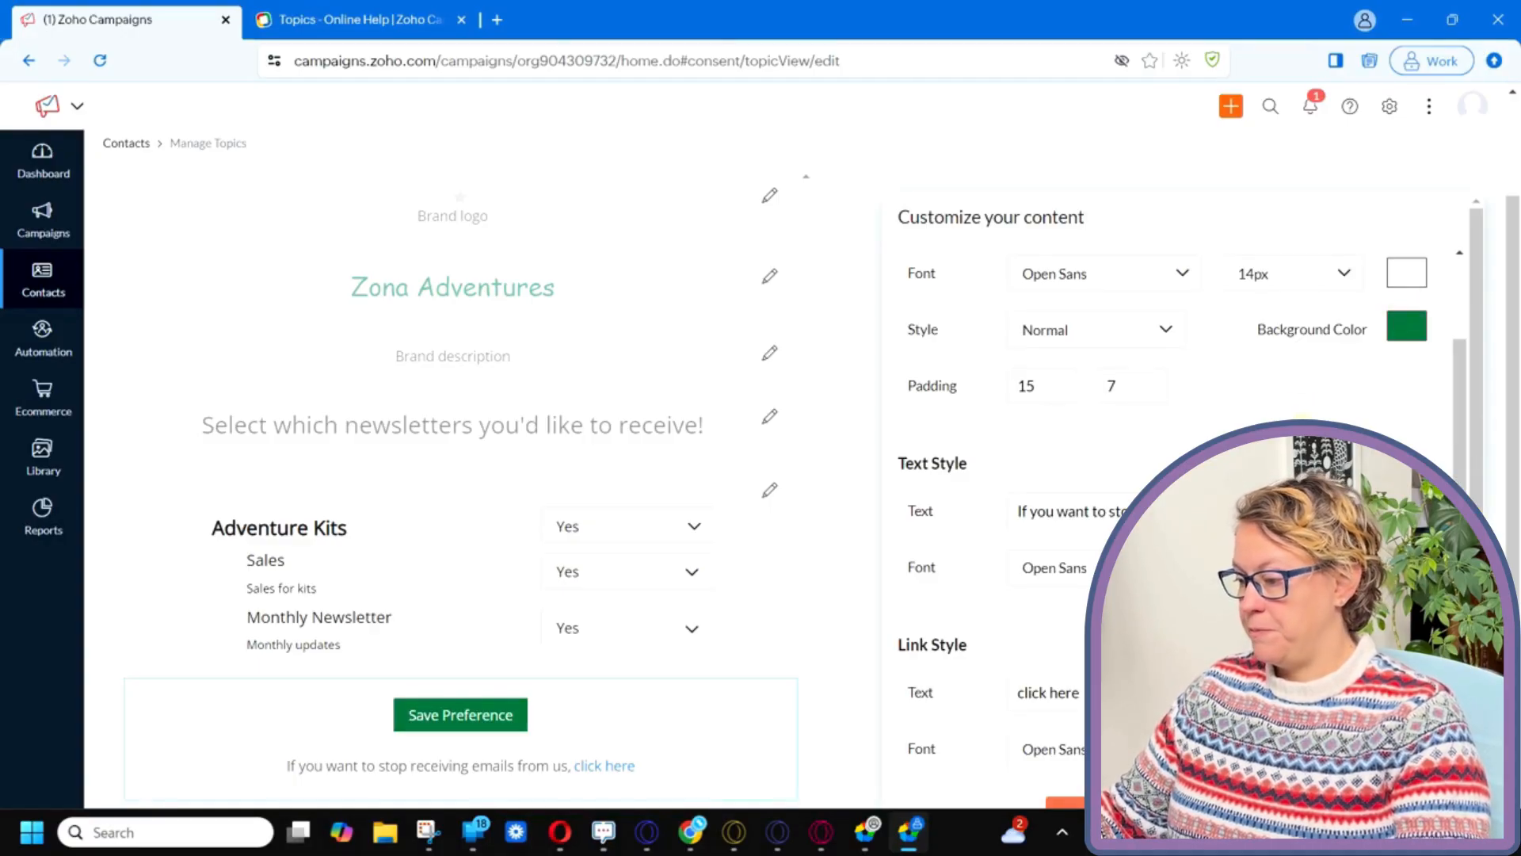
Discard the unsaved style change of the Save Preference button and close its customization.
scroll(1188, 507, "down", 1)
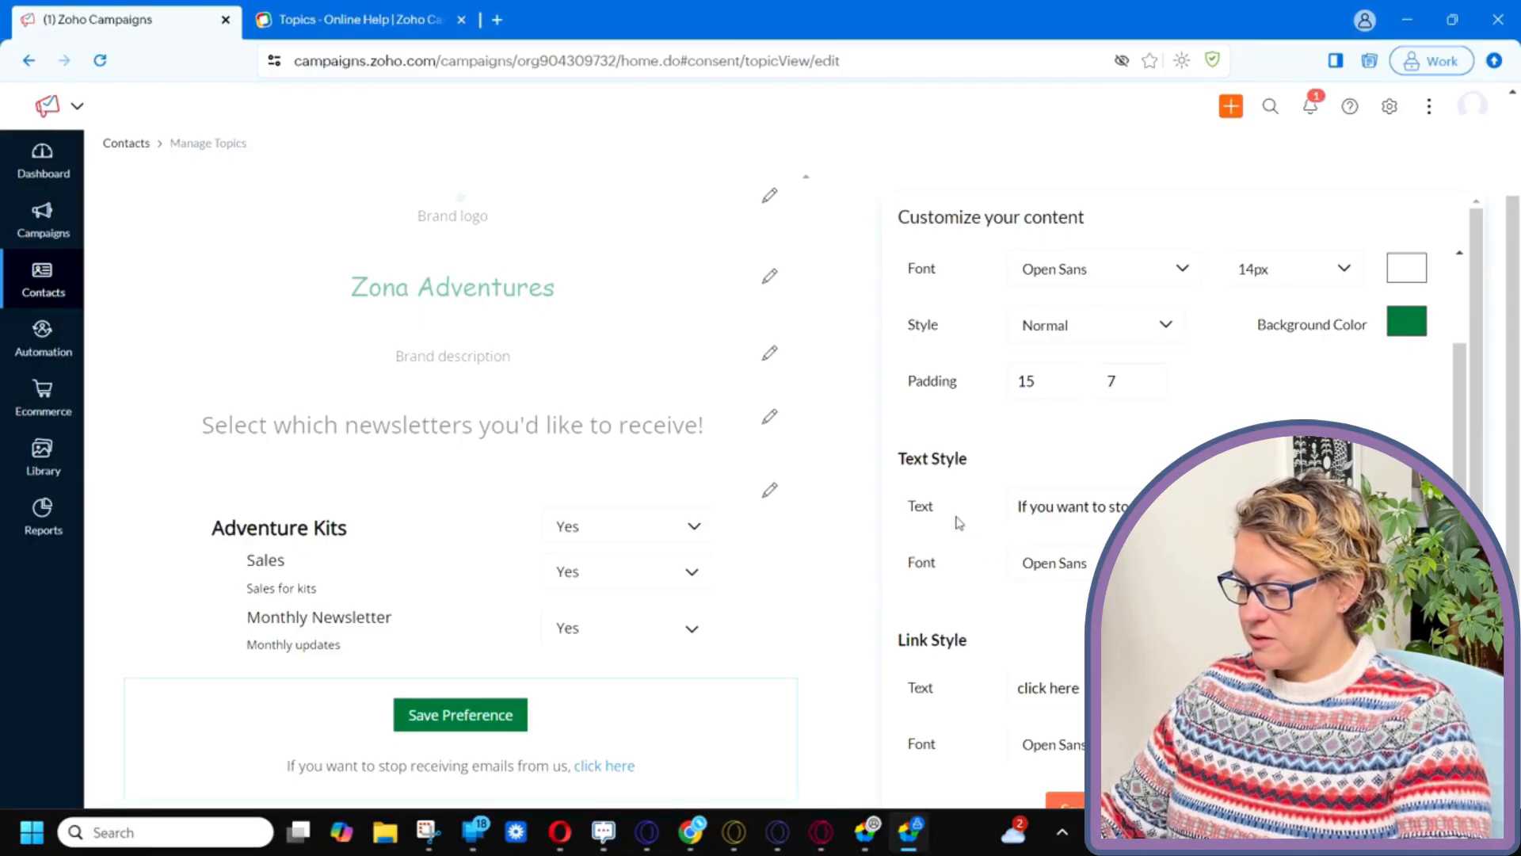
scroll(1080, 547, "down", 1)
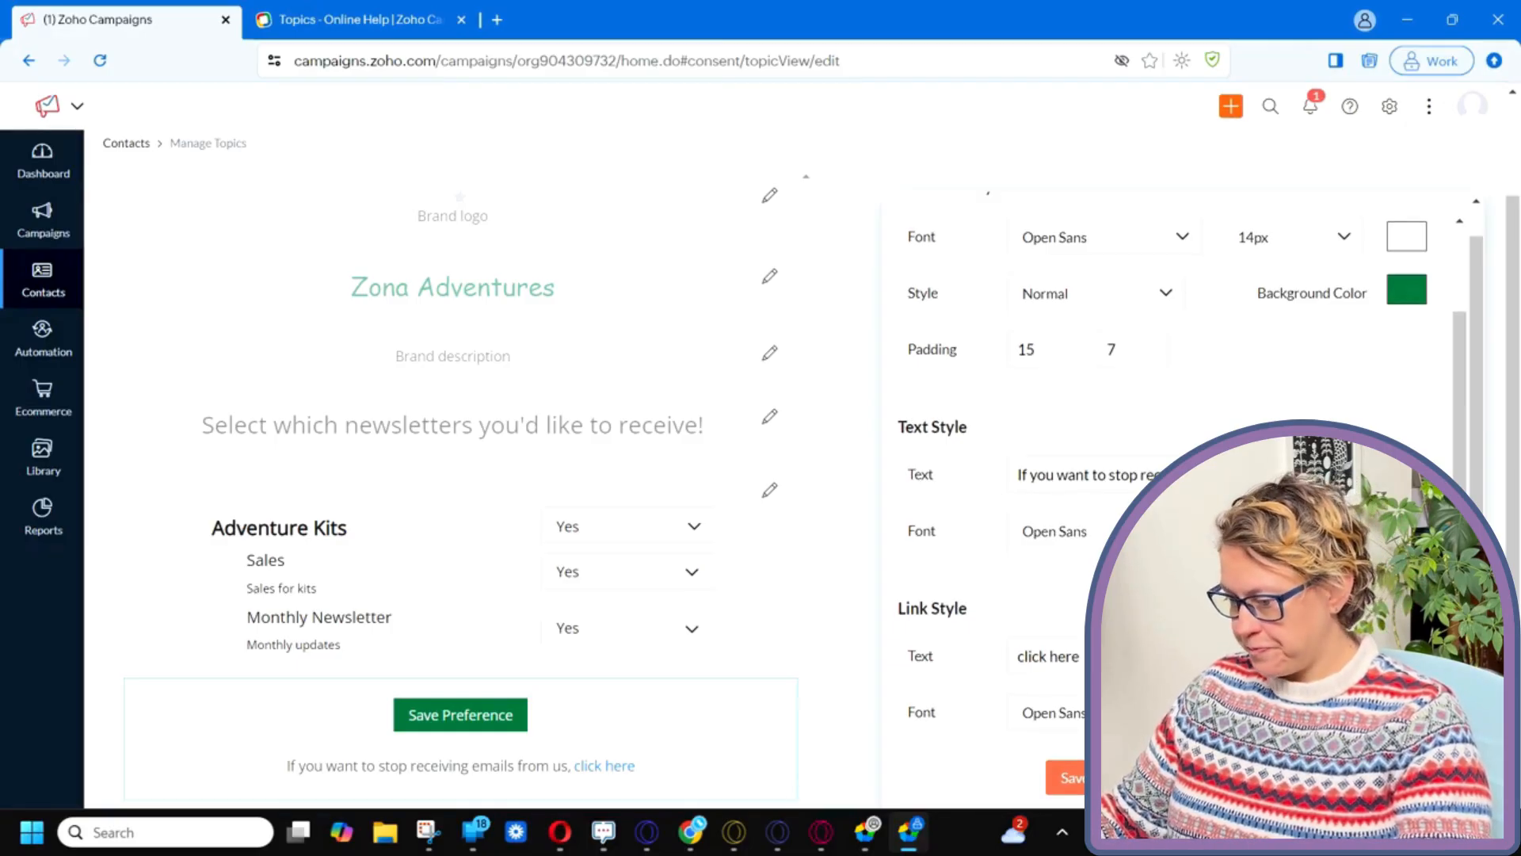
left_click(1155, 777)
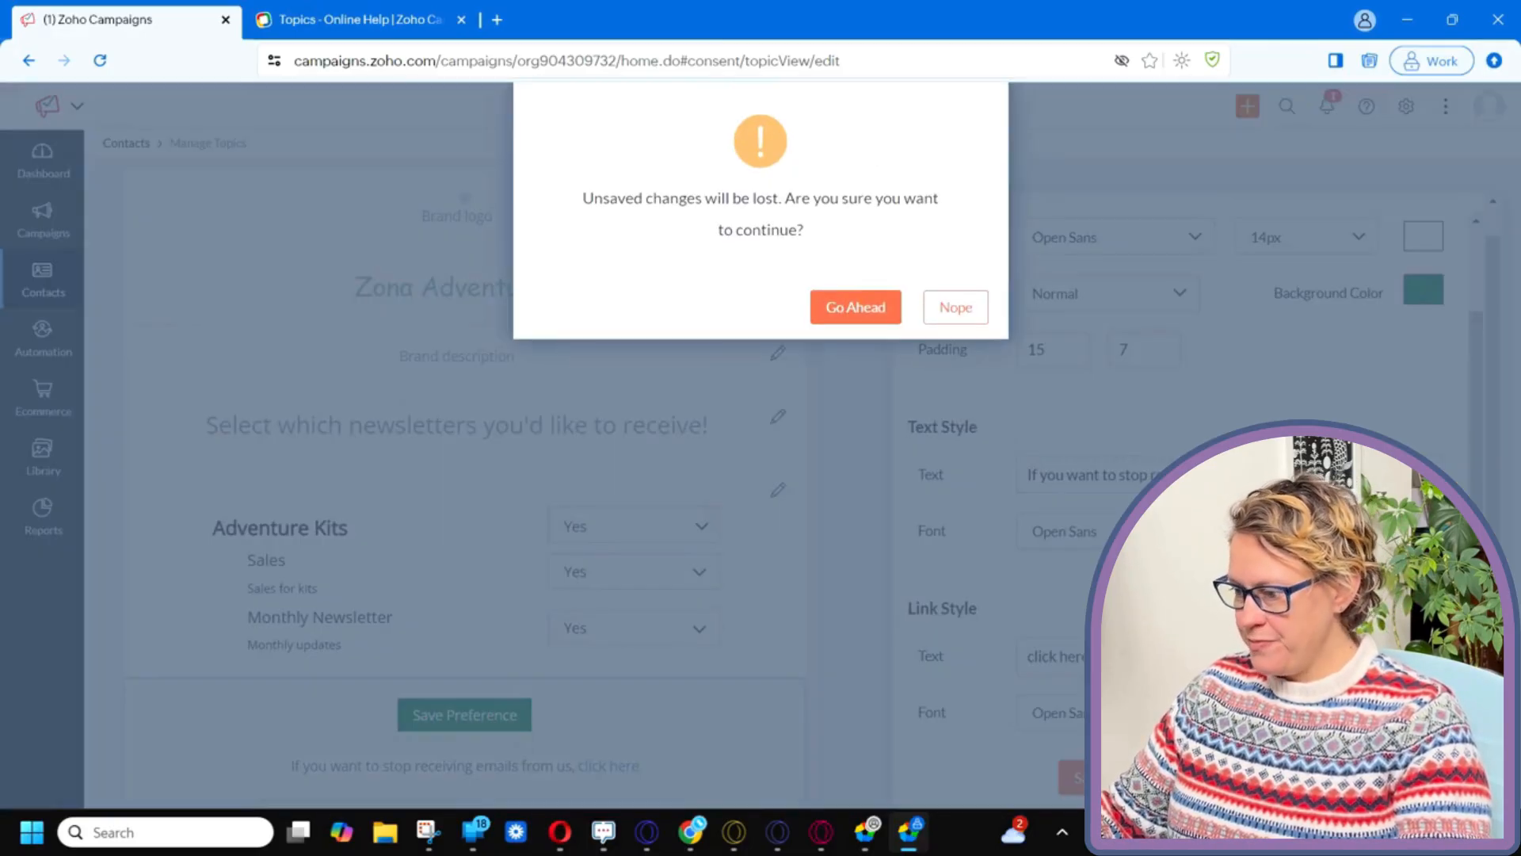
left_click(954, 309)
left_click(1155, 776)
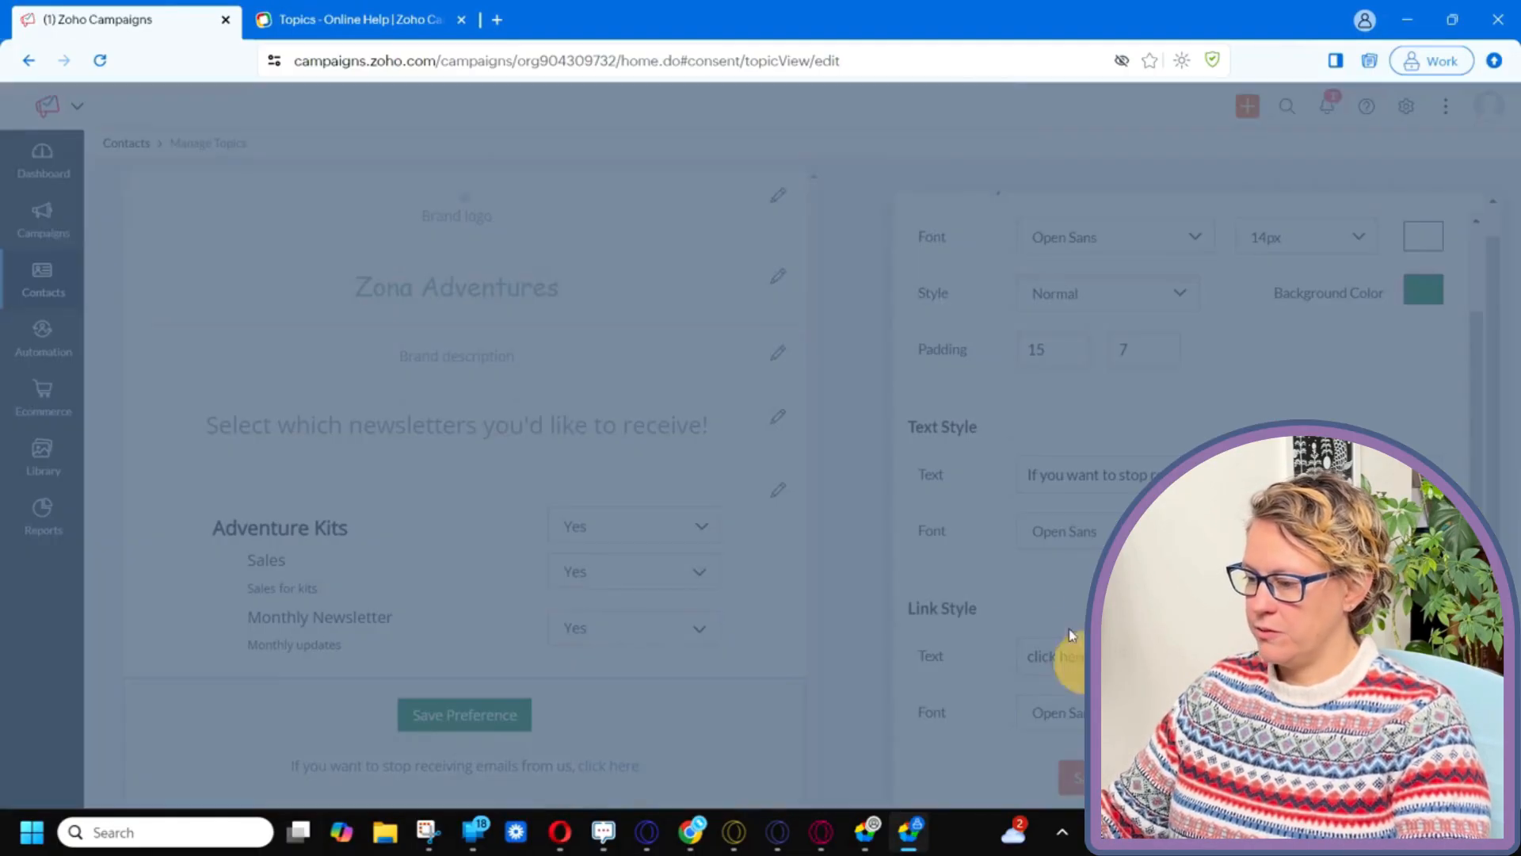
left_click(889, 309)
scroll(1053, 441, "down", 3)
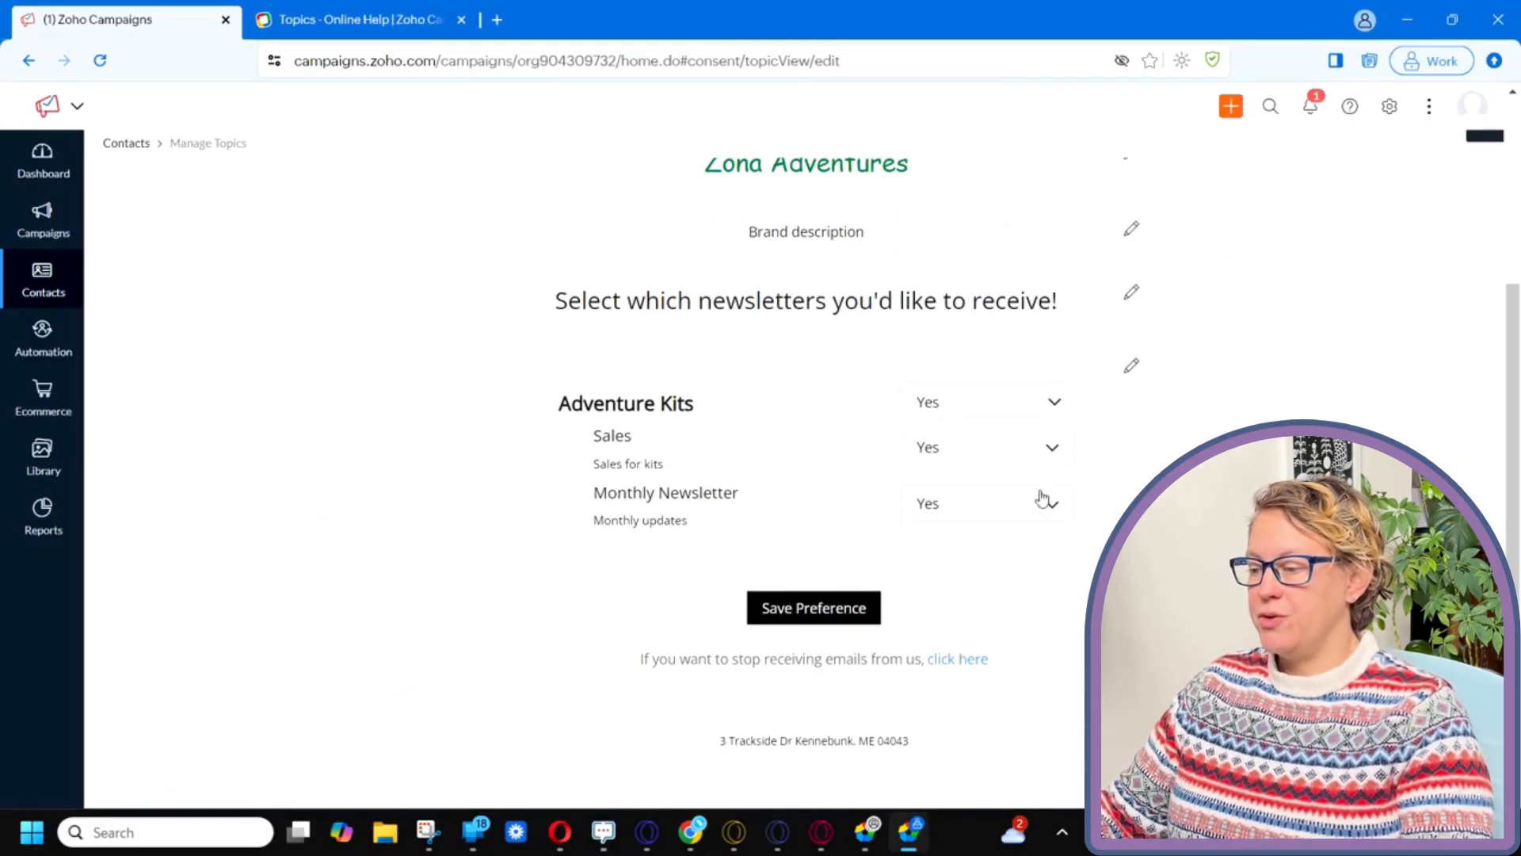
scroll(1045, 494, "up", 3)
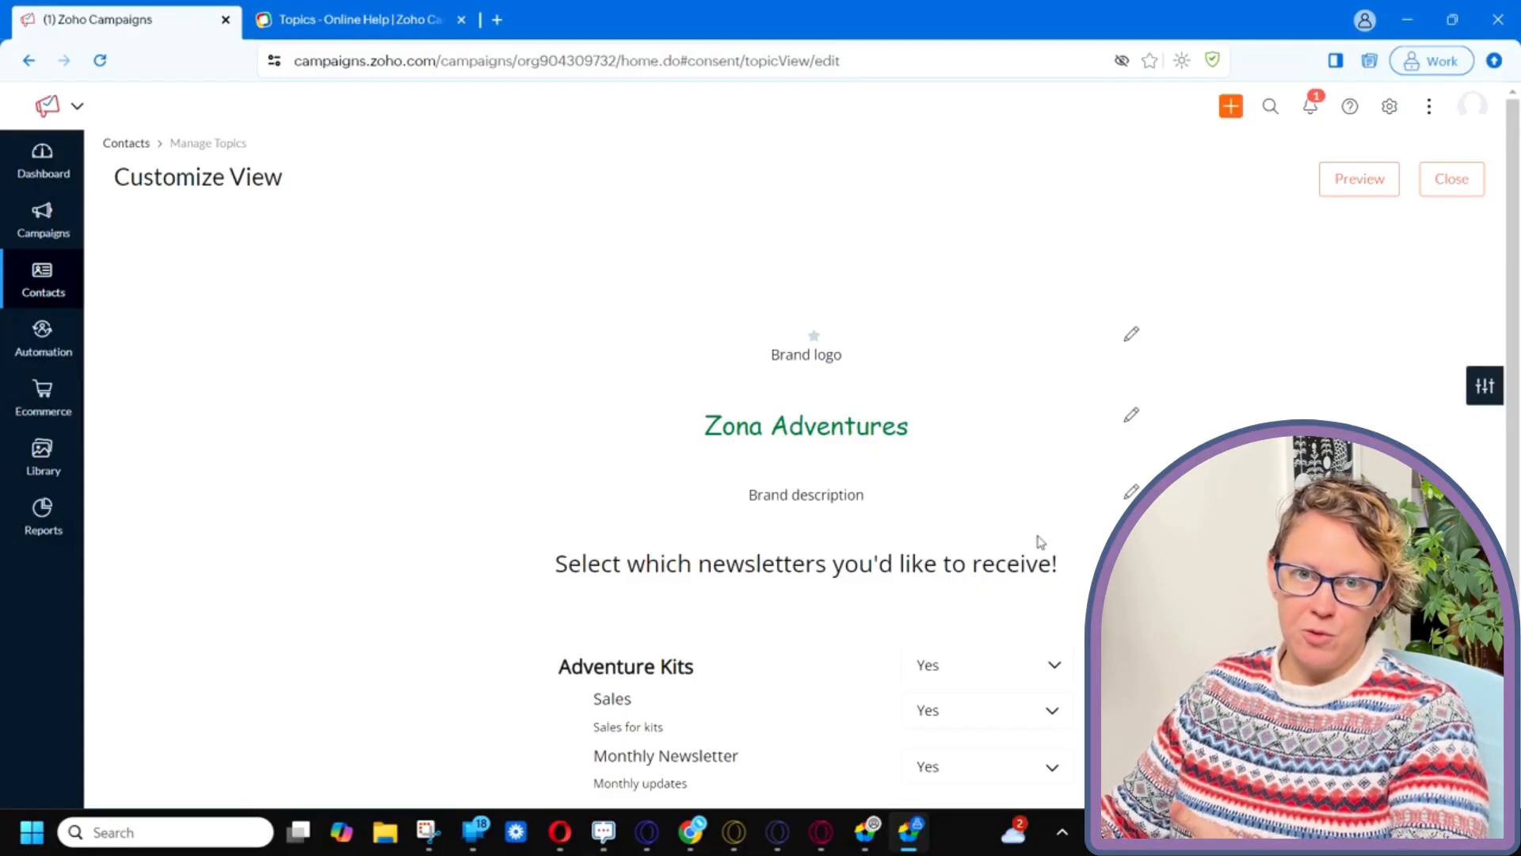
scroll(1086, 527, "down", 3)
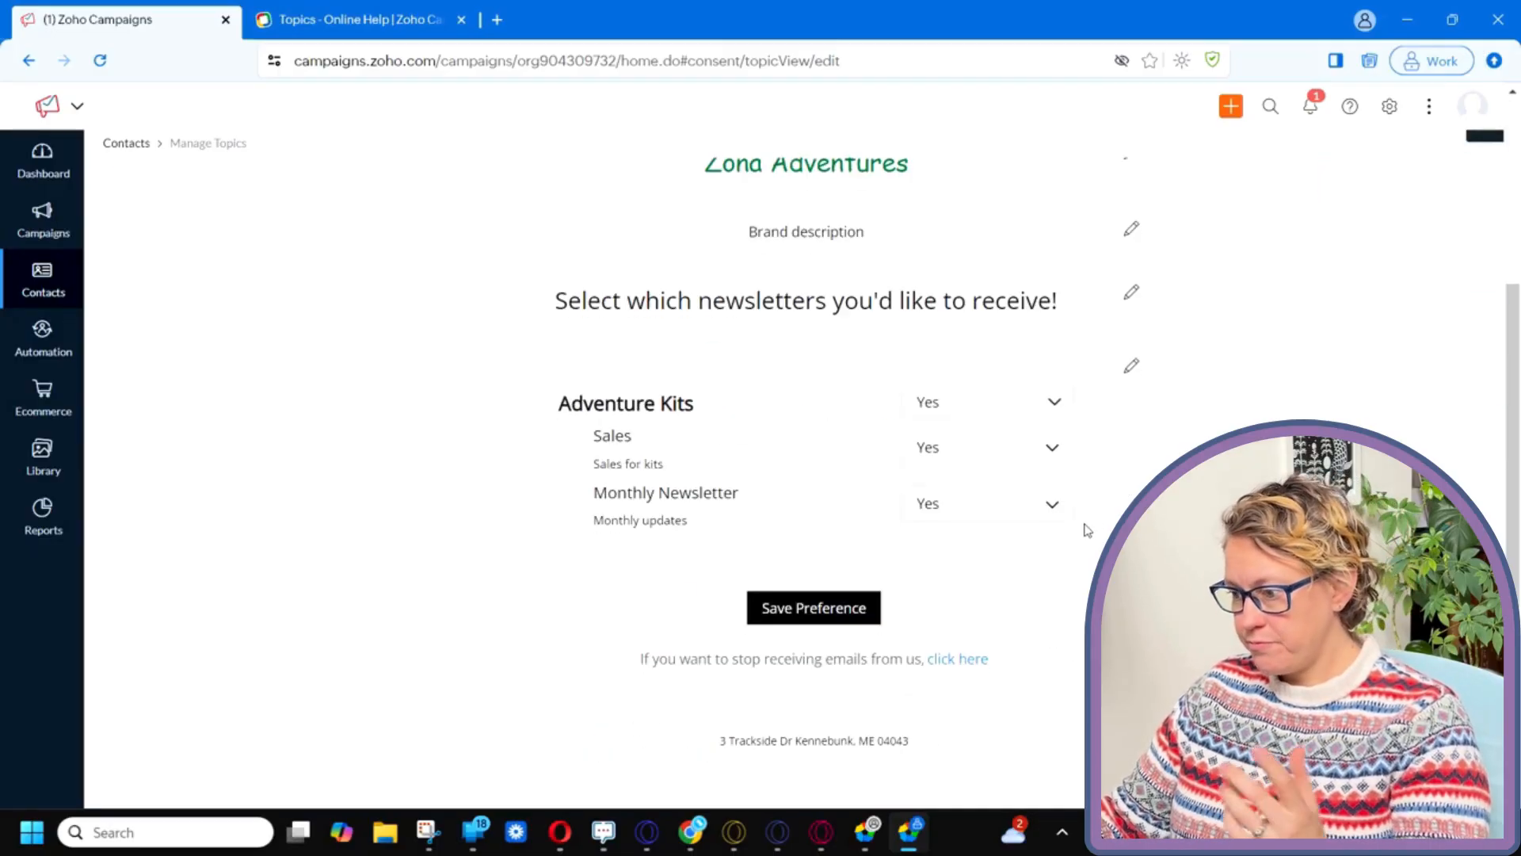
scroll(1087, 530, "up", 3)
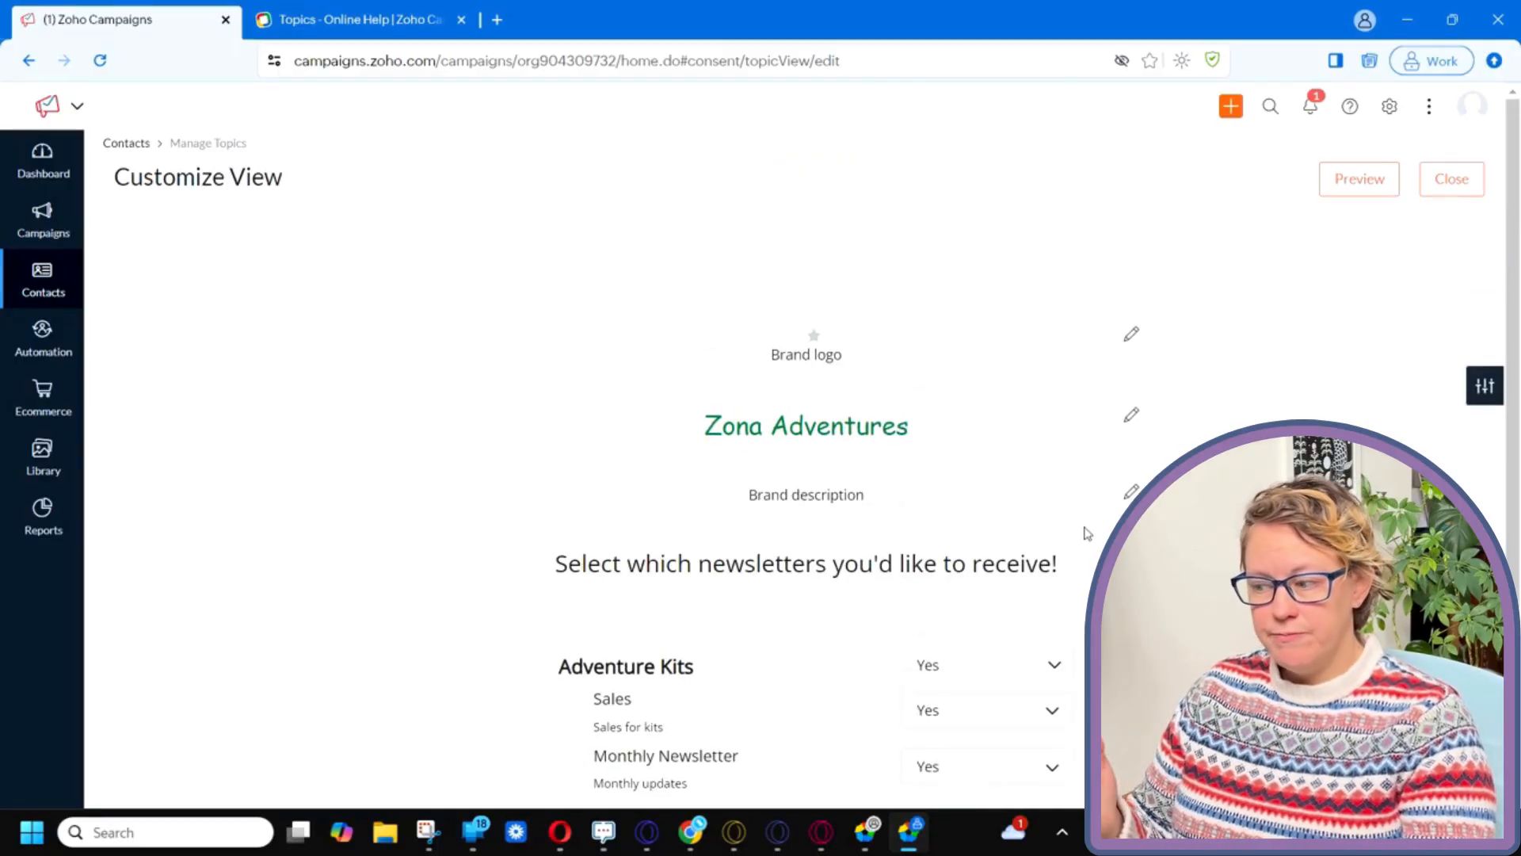